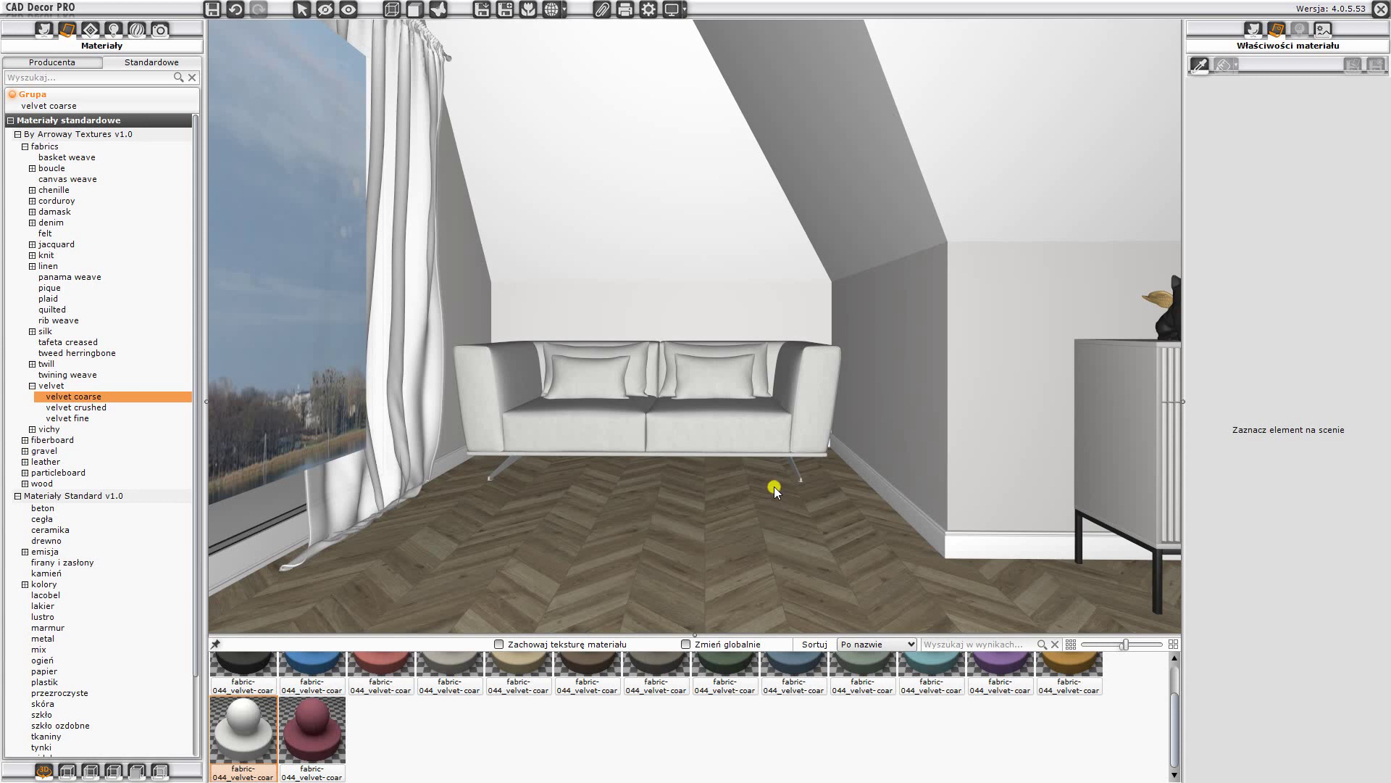
- Turn the room view toward the sofa and cover it in the dark grey velvet coarse fabric
key(Right)
key(Right)
key(Right)
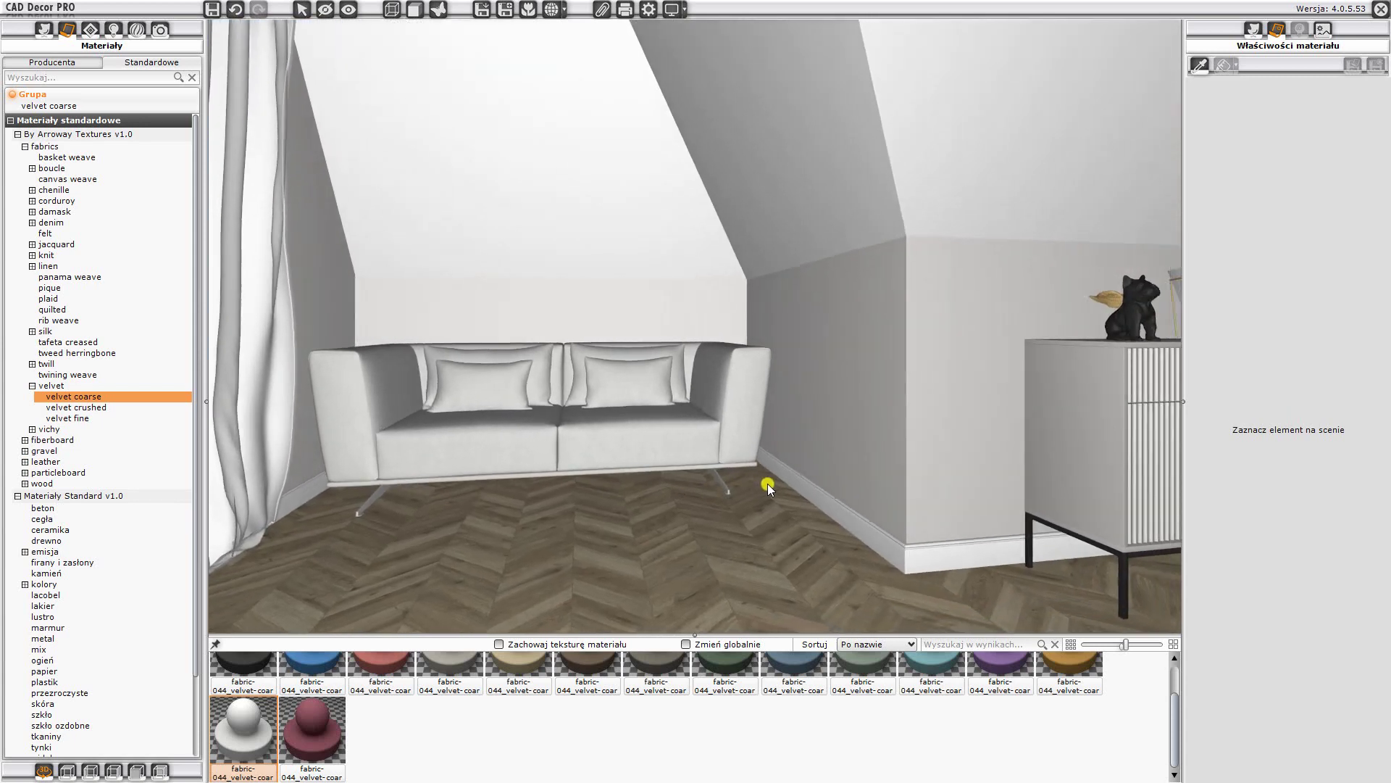
key(Up)
key(Up)
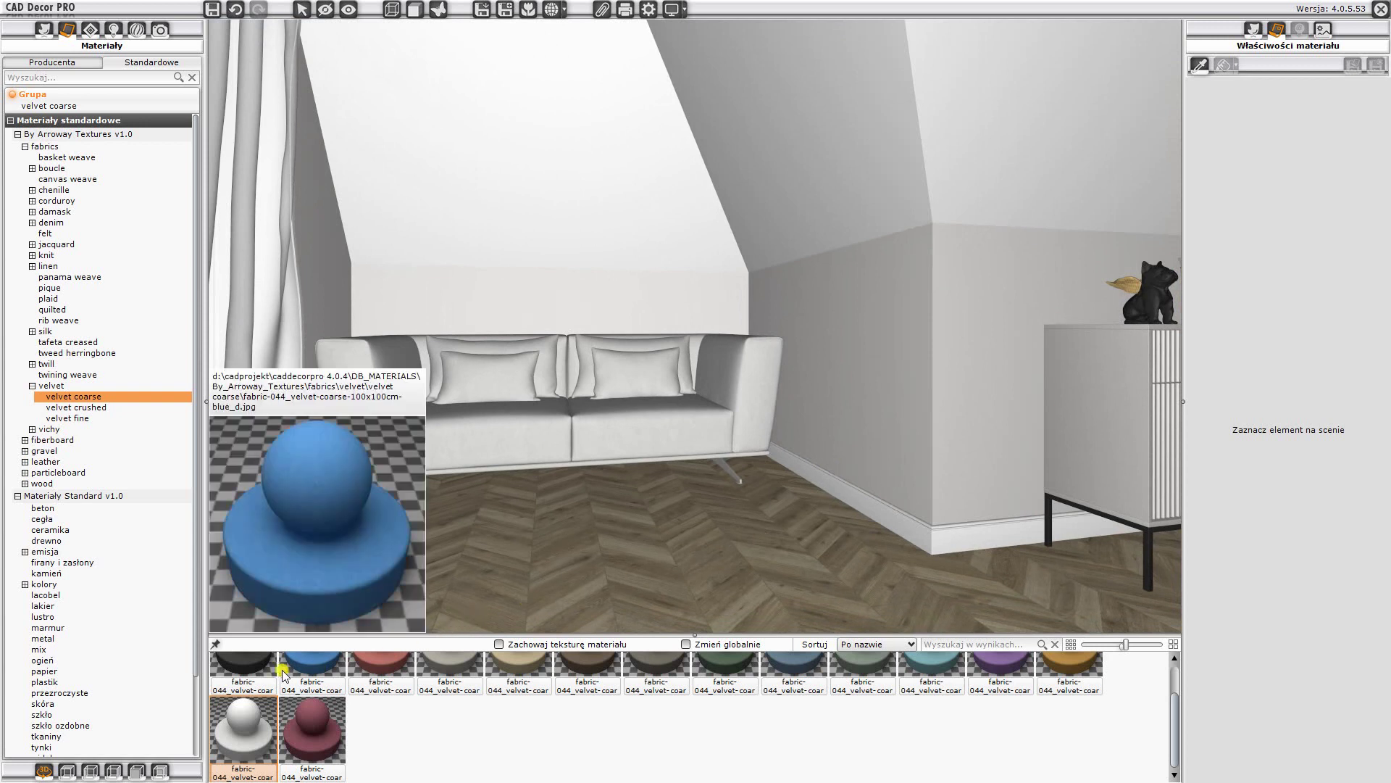
drag(243, 663, 437, 450)
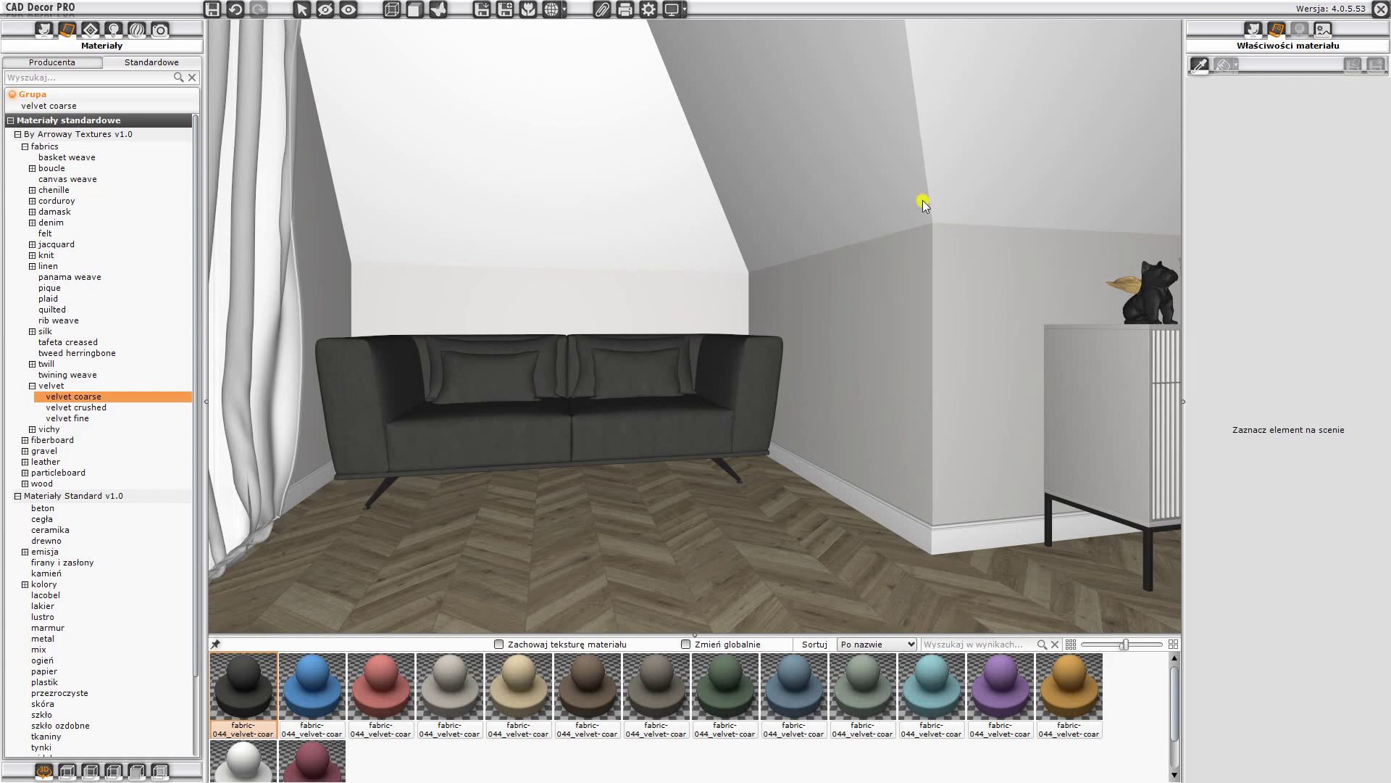
- Return to 4CAD in top view, save the room project's changes and start a new project
click(1384, 15)
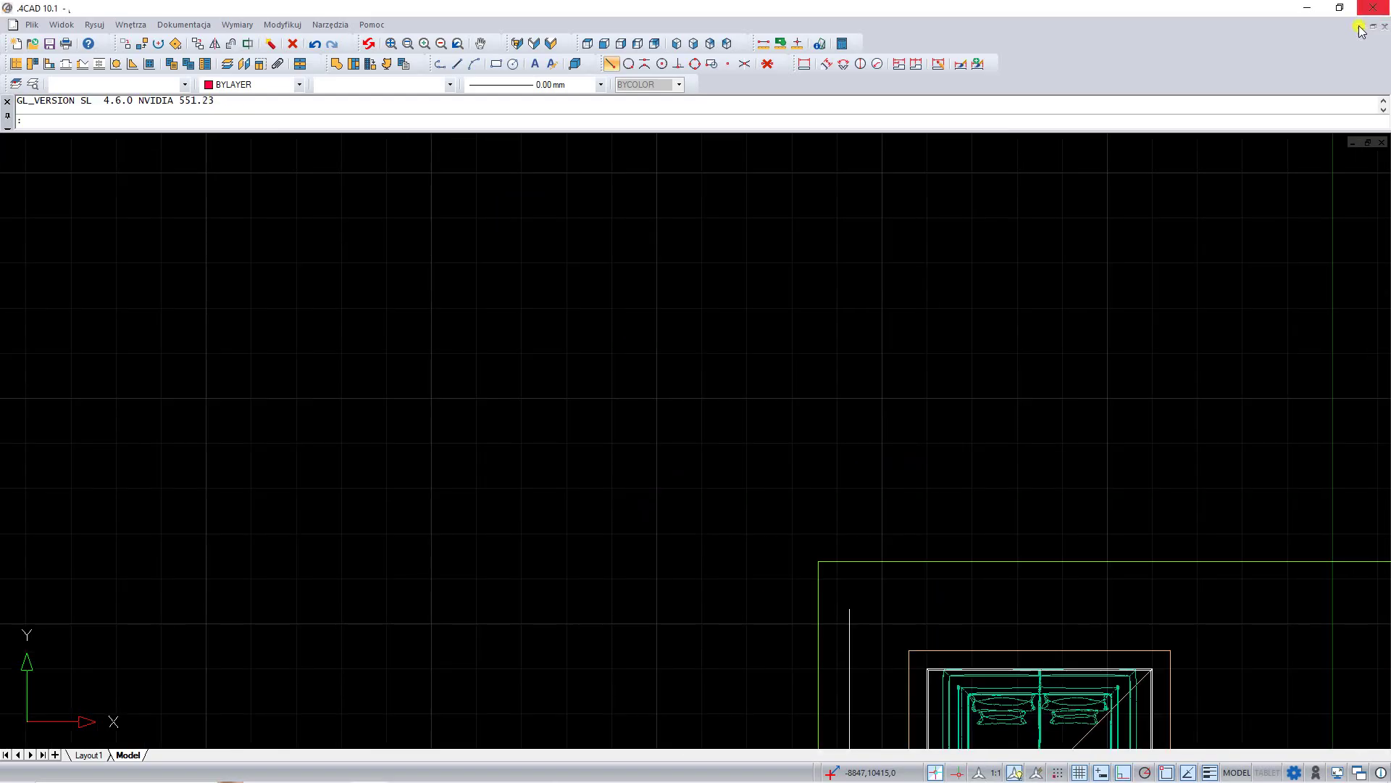
click(591, 47)
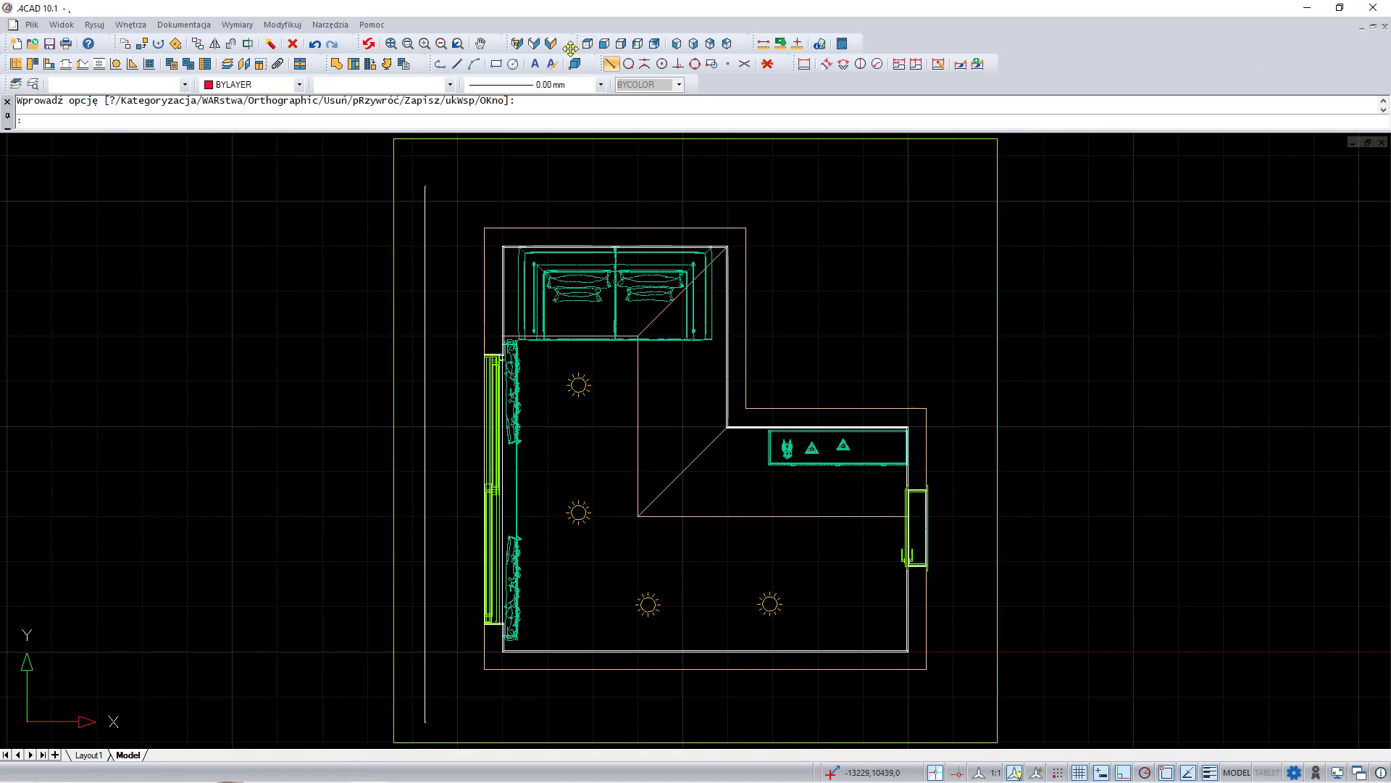
click(16, 43)
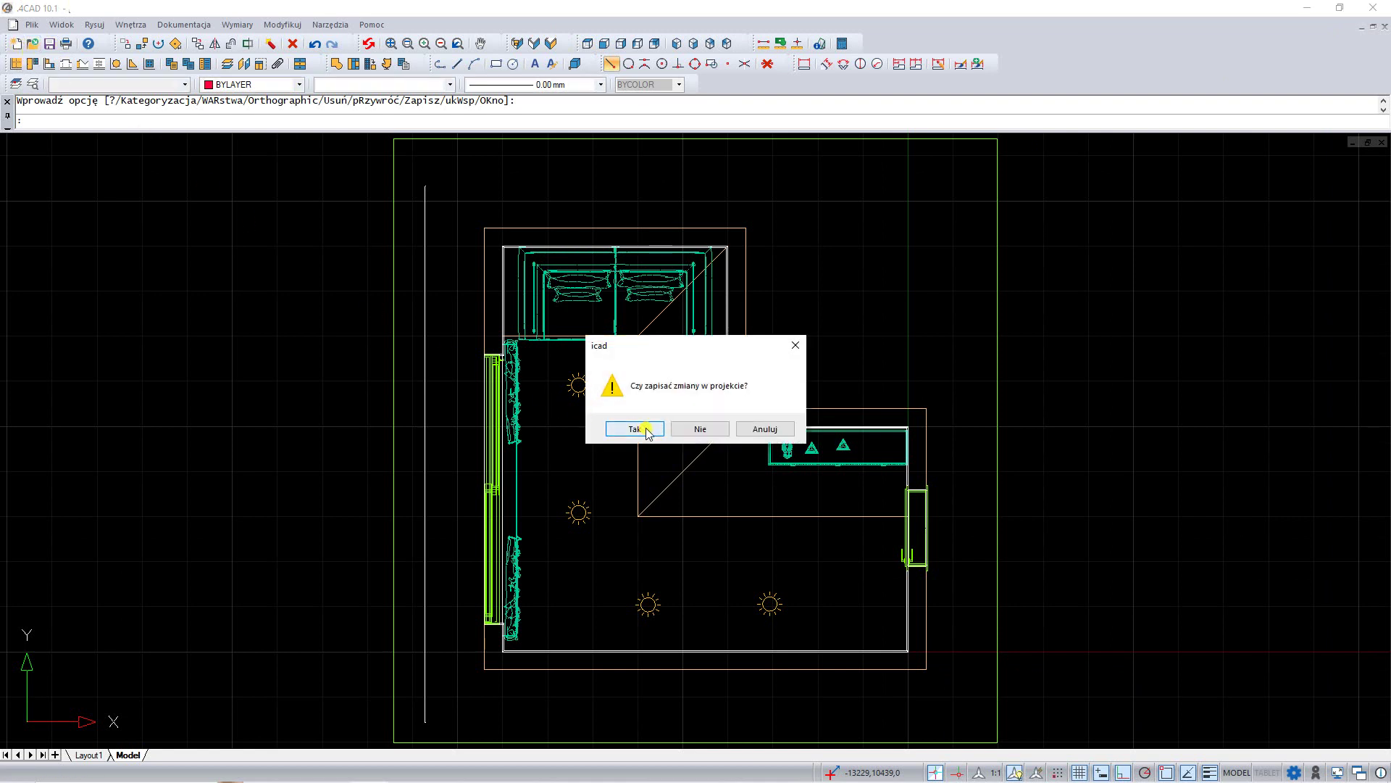
click(645, 430)
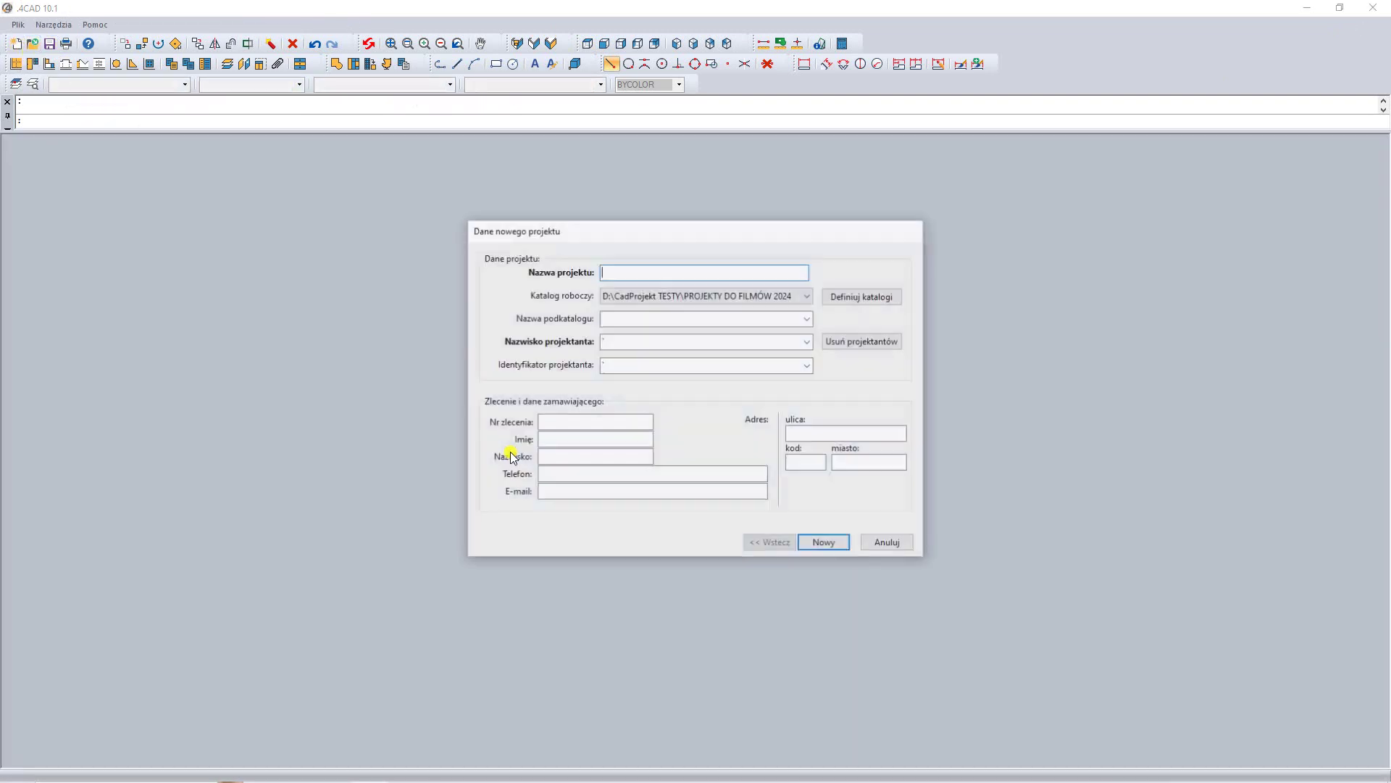
- Create a new project named 'sofa' and dismiss the wall wizard without drawing walls
text(sofa)
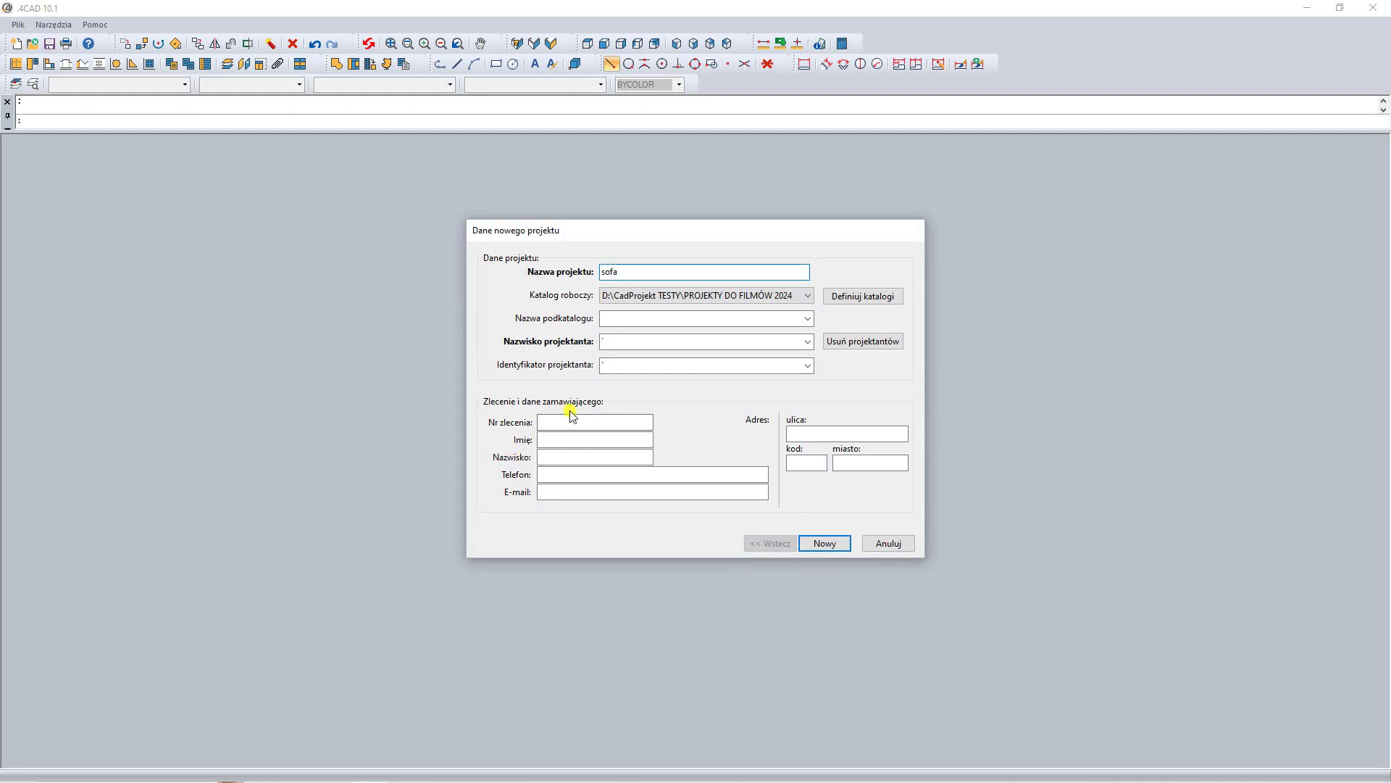
click(820, 545)
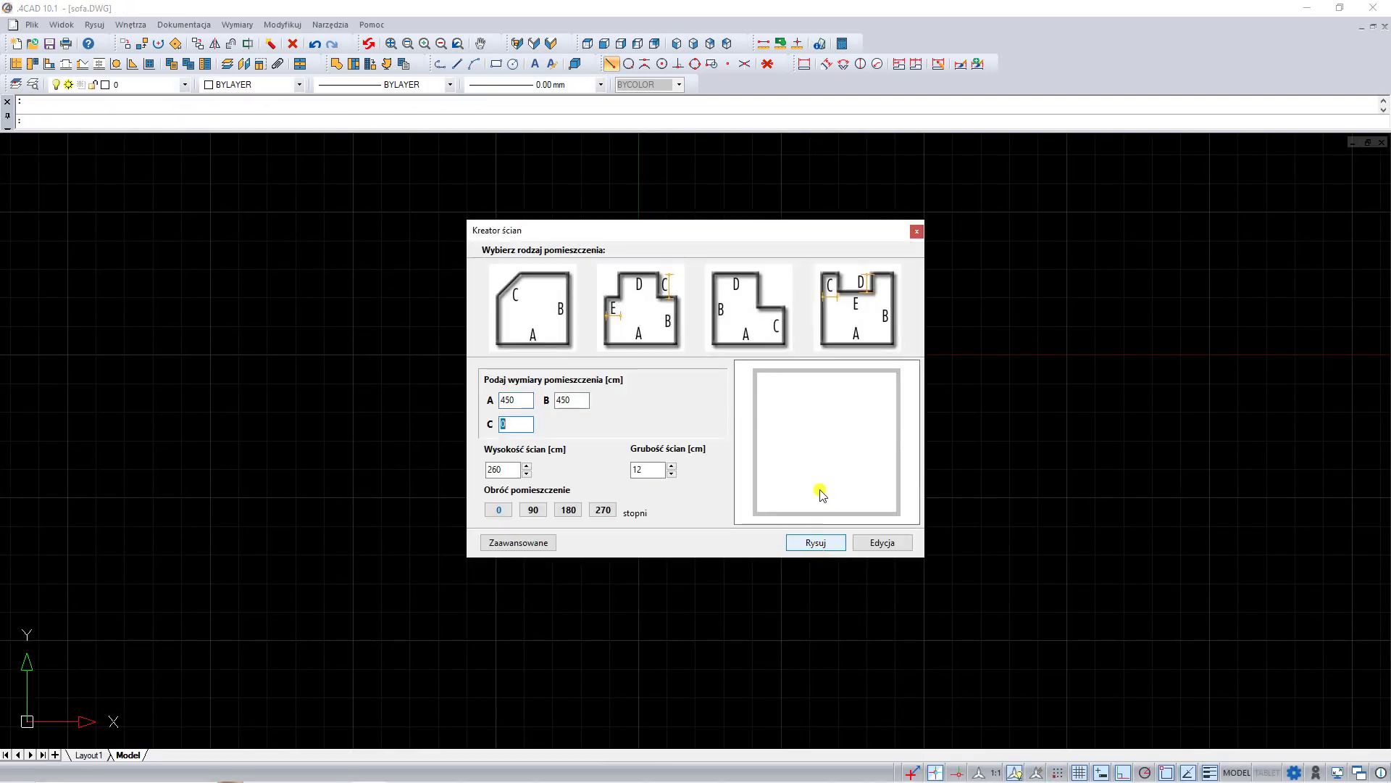
click(916, 231)
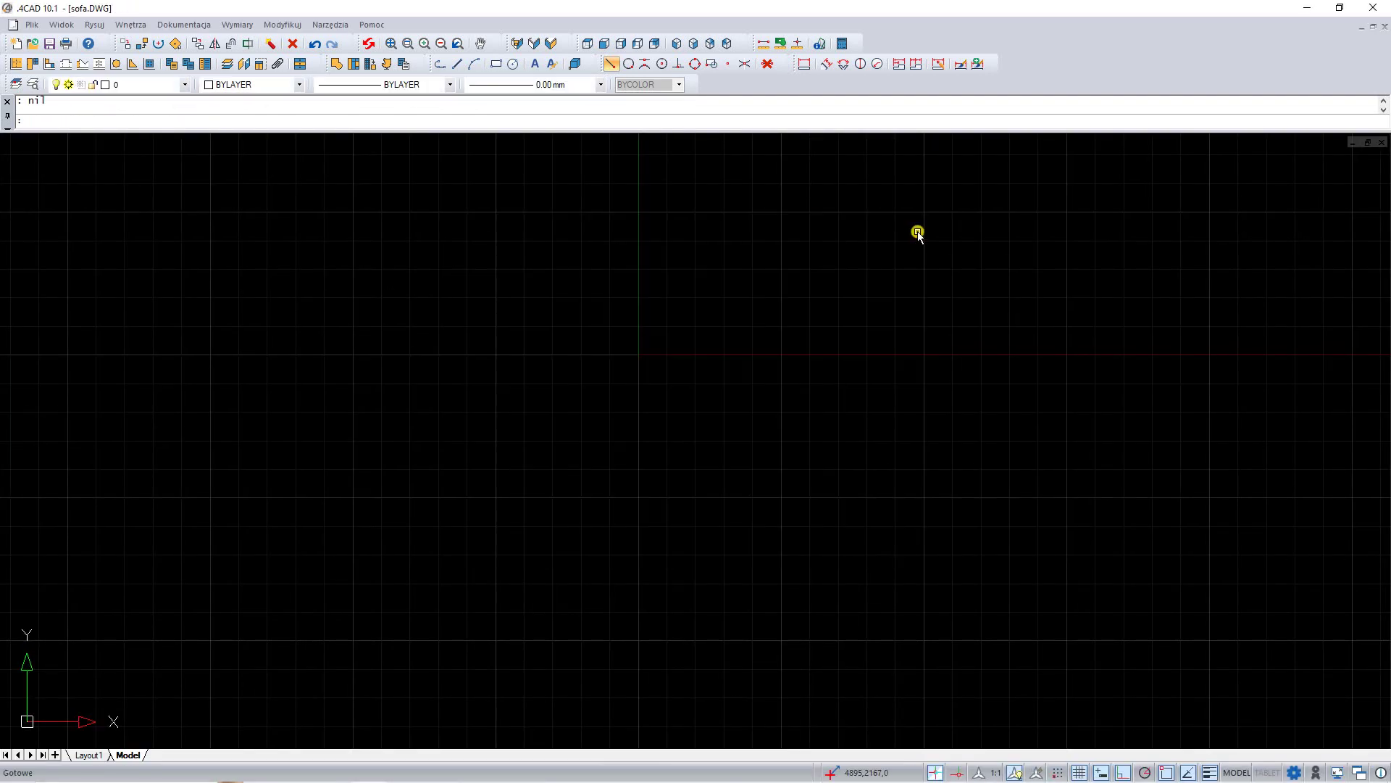
- Insert the Sofa_2osobowa model from the user library as a full model into the drawing
click(388, 65)
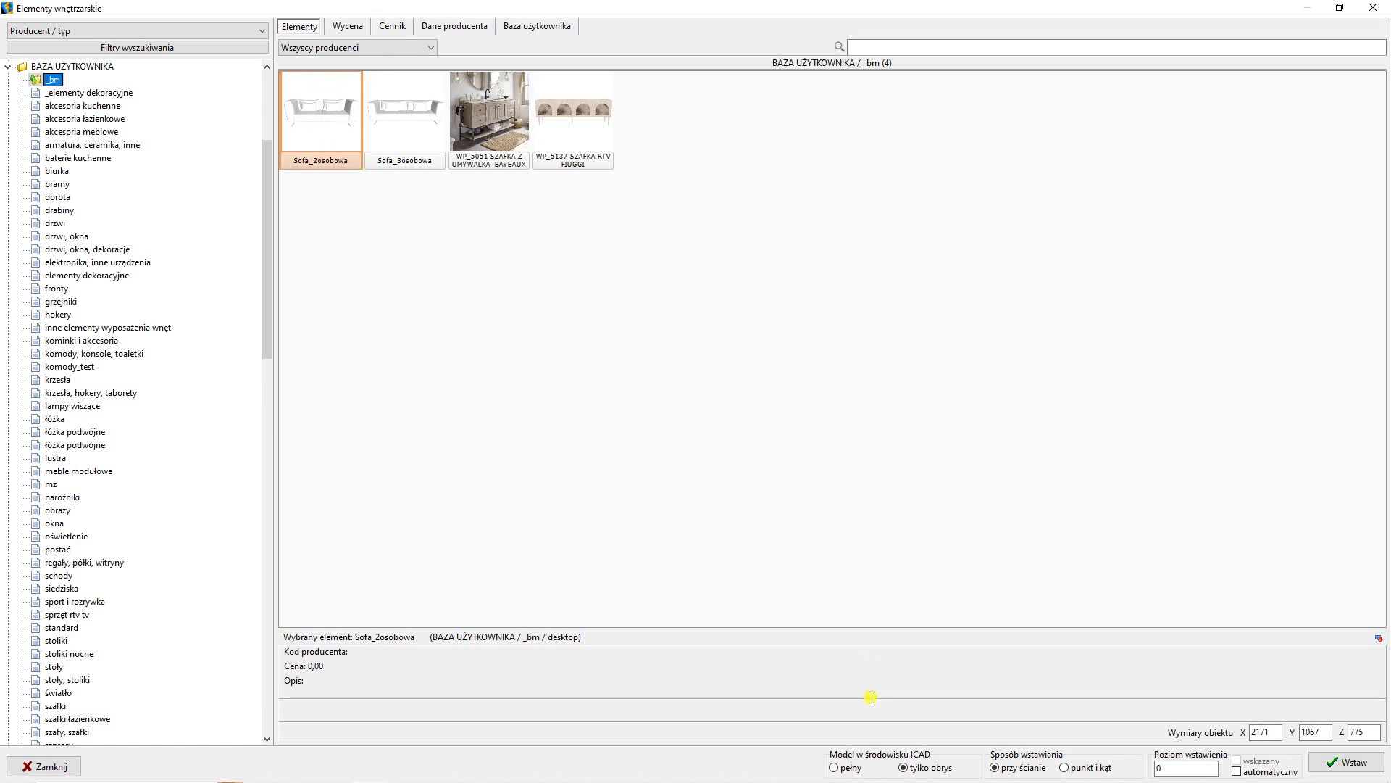
click(834, 767)
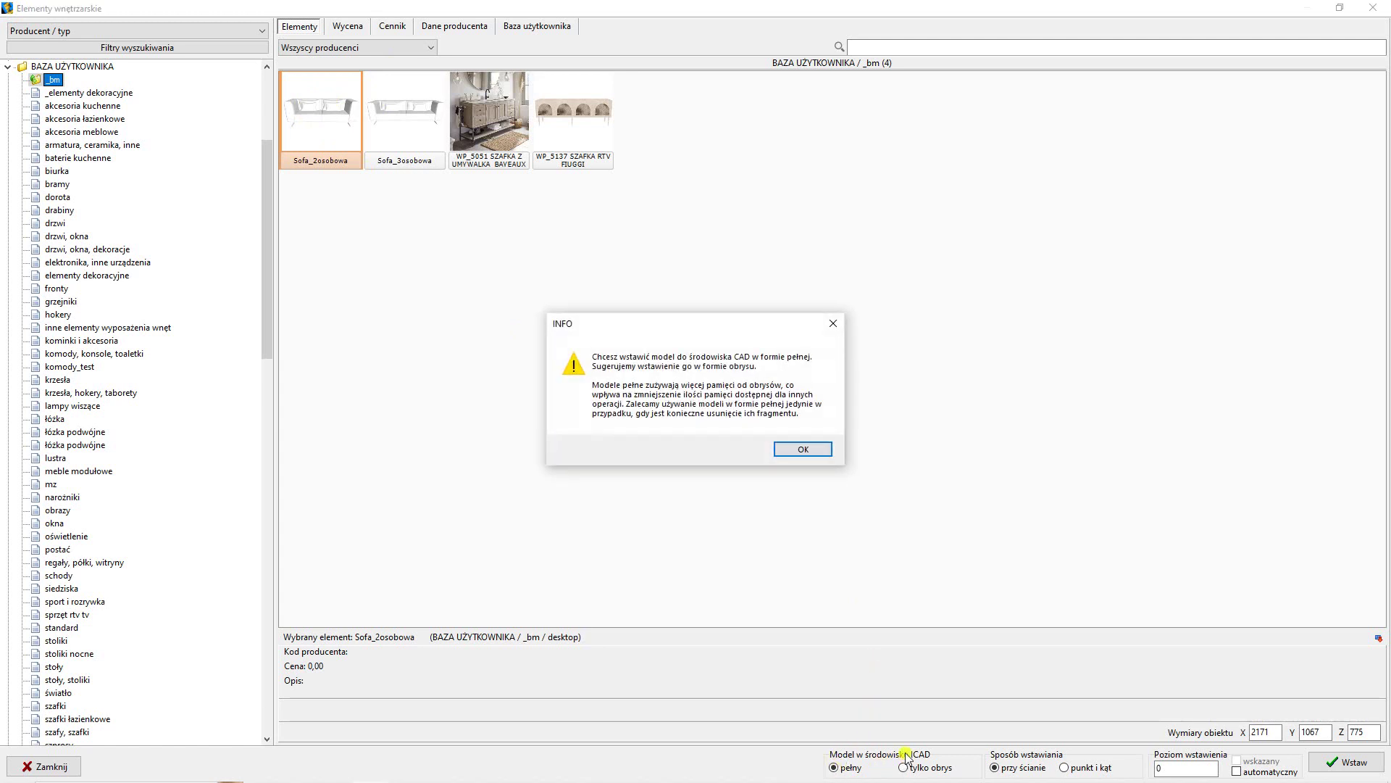
click(803, 450)
click(1337, 766)
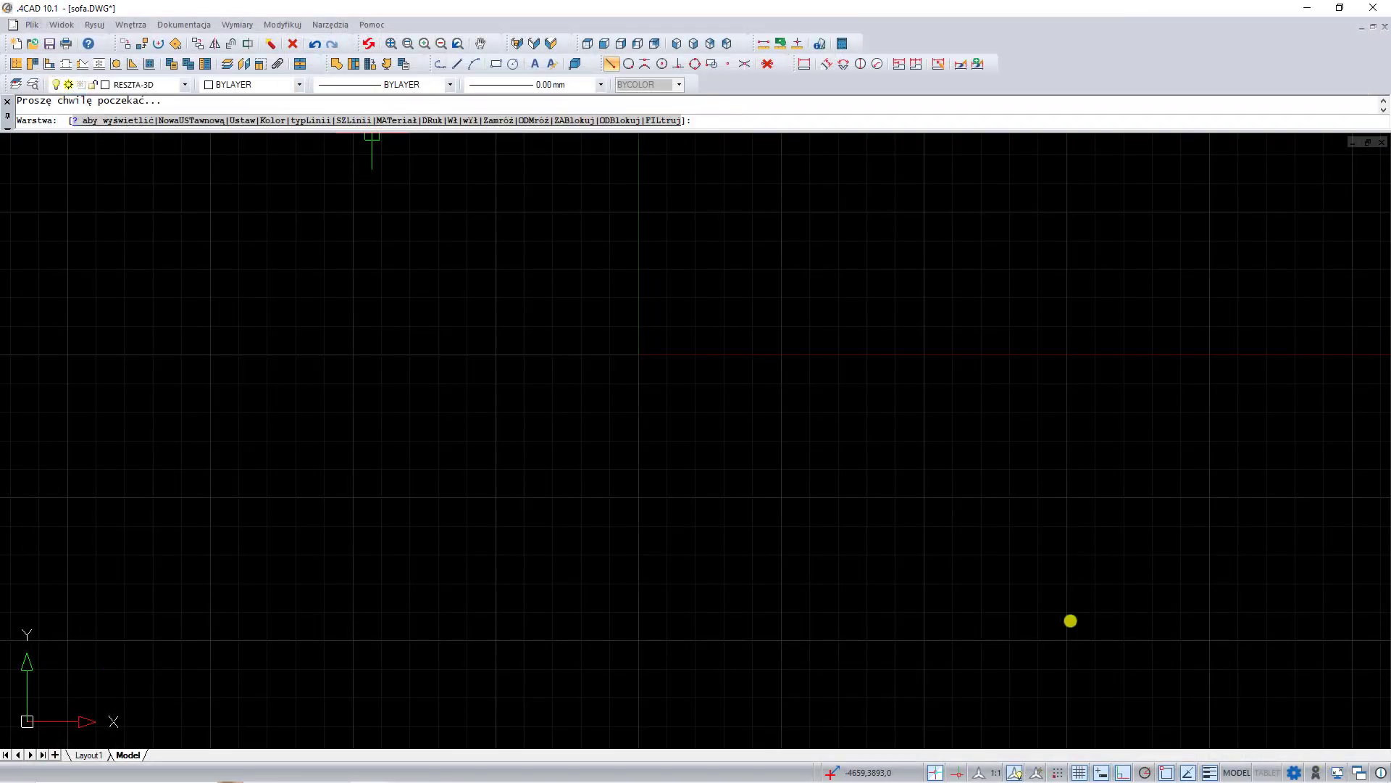
click(617, 331)
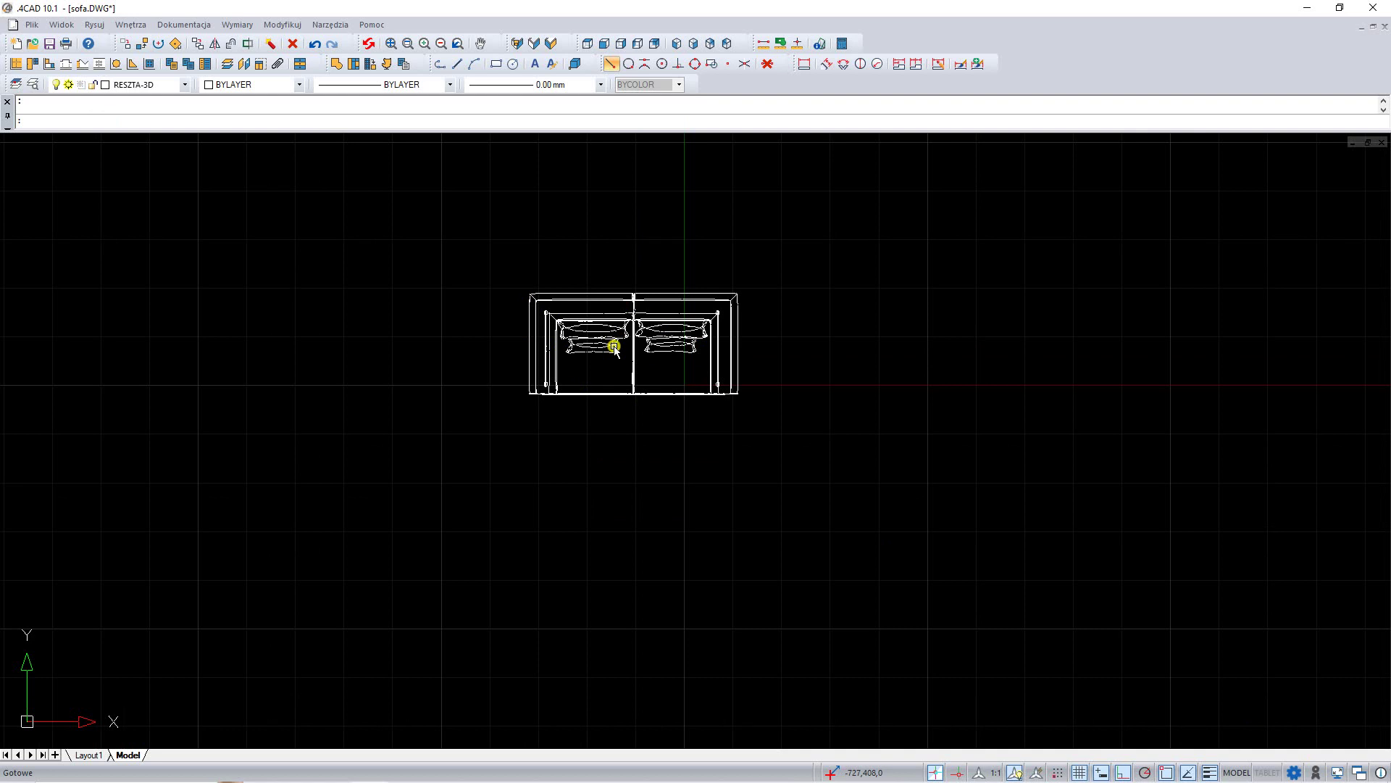
- Turn on hidden-edge display and view the selected sofa from the front
click(64, 26)
mouse_move(103, 229)
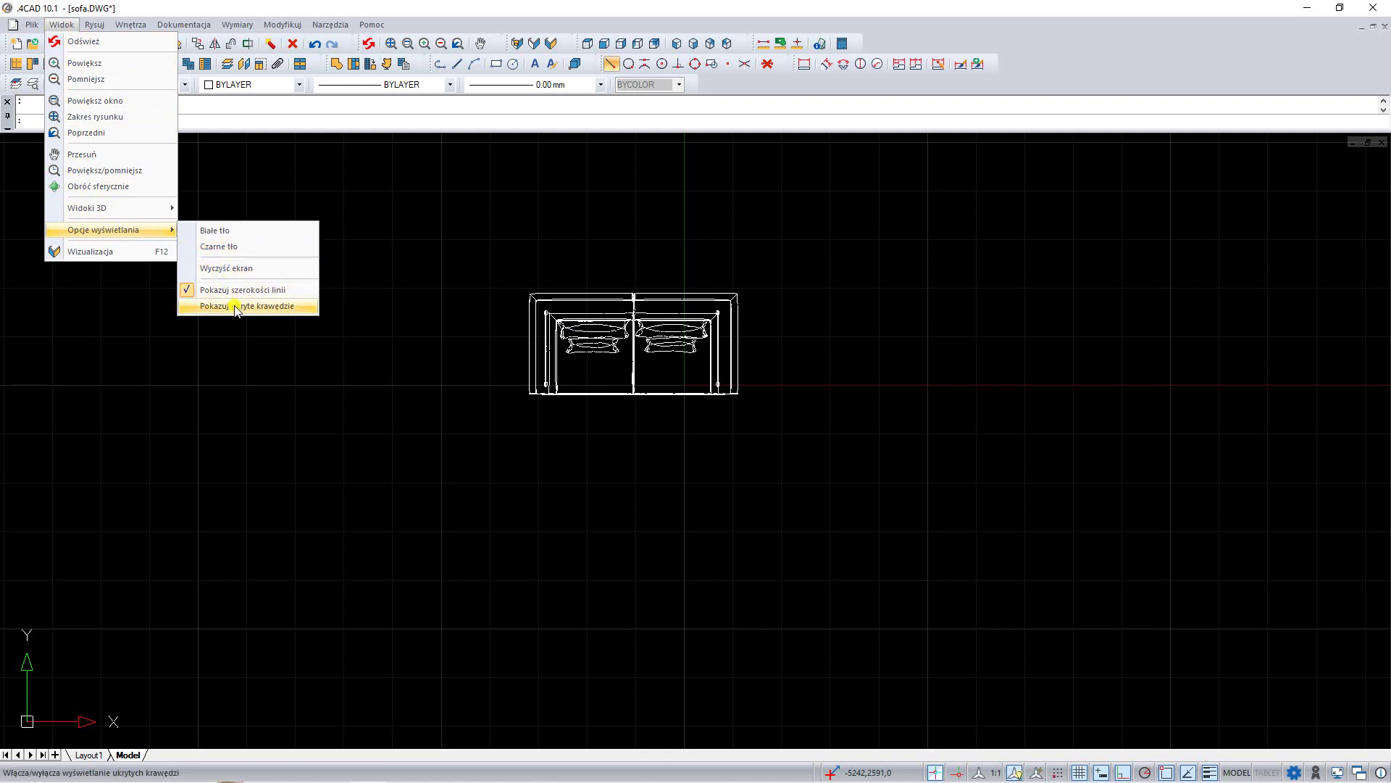
click(238, 310)
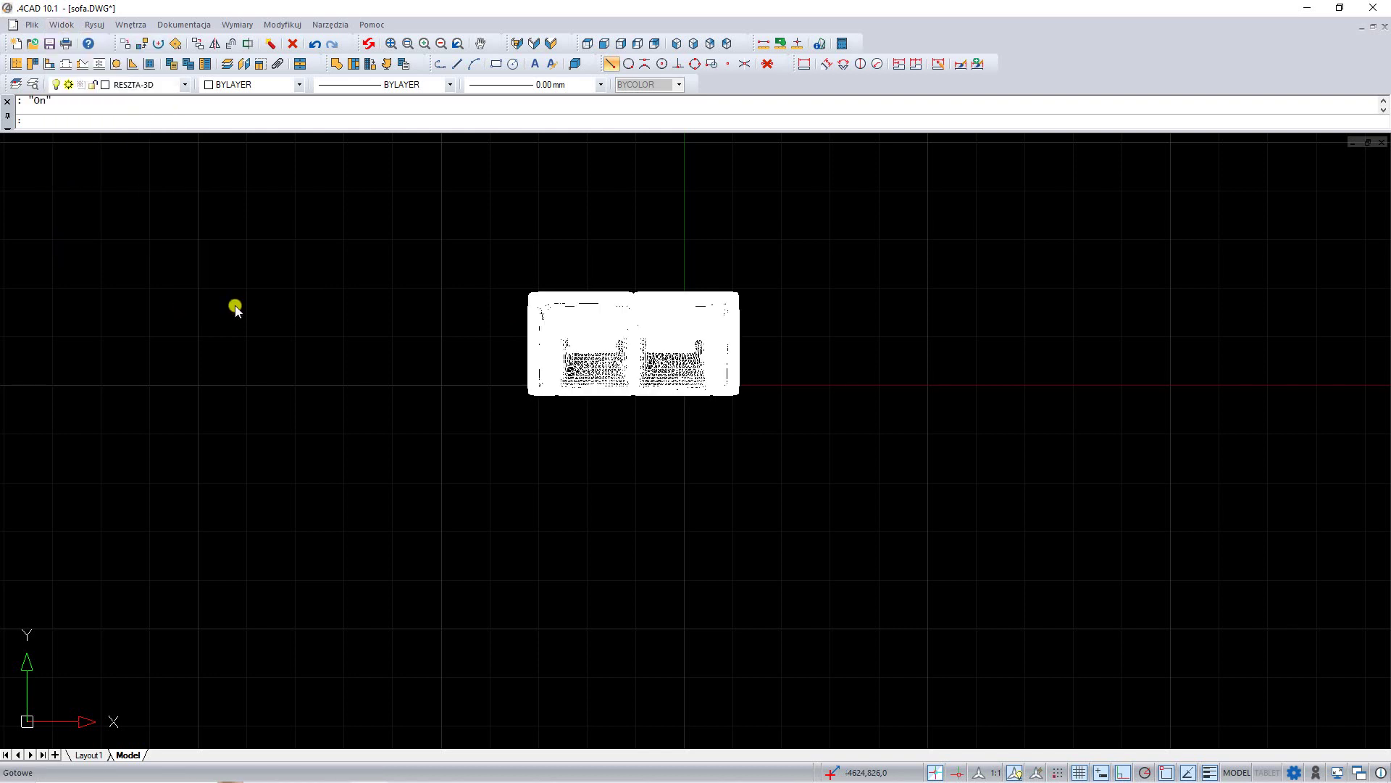
click(567, 335)
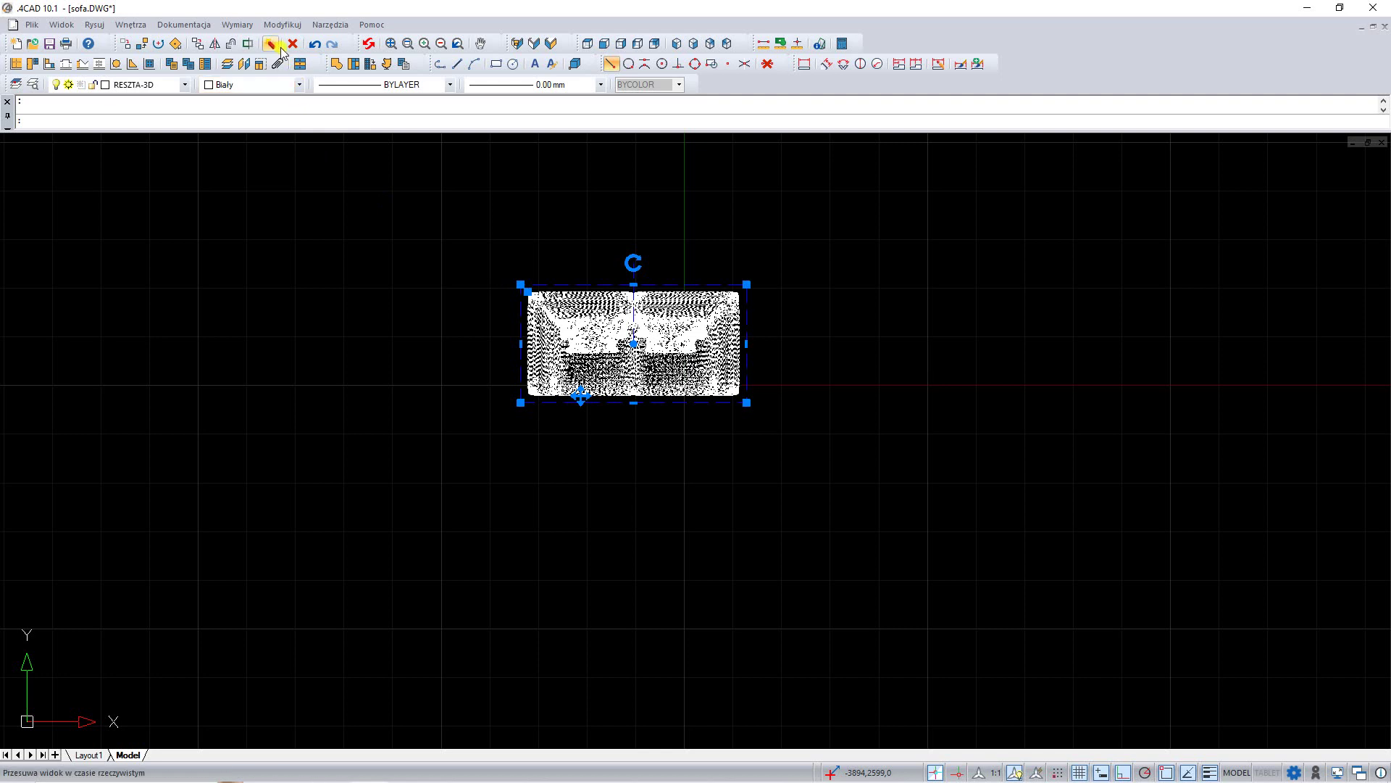
click(605, 45)
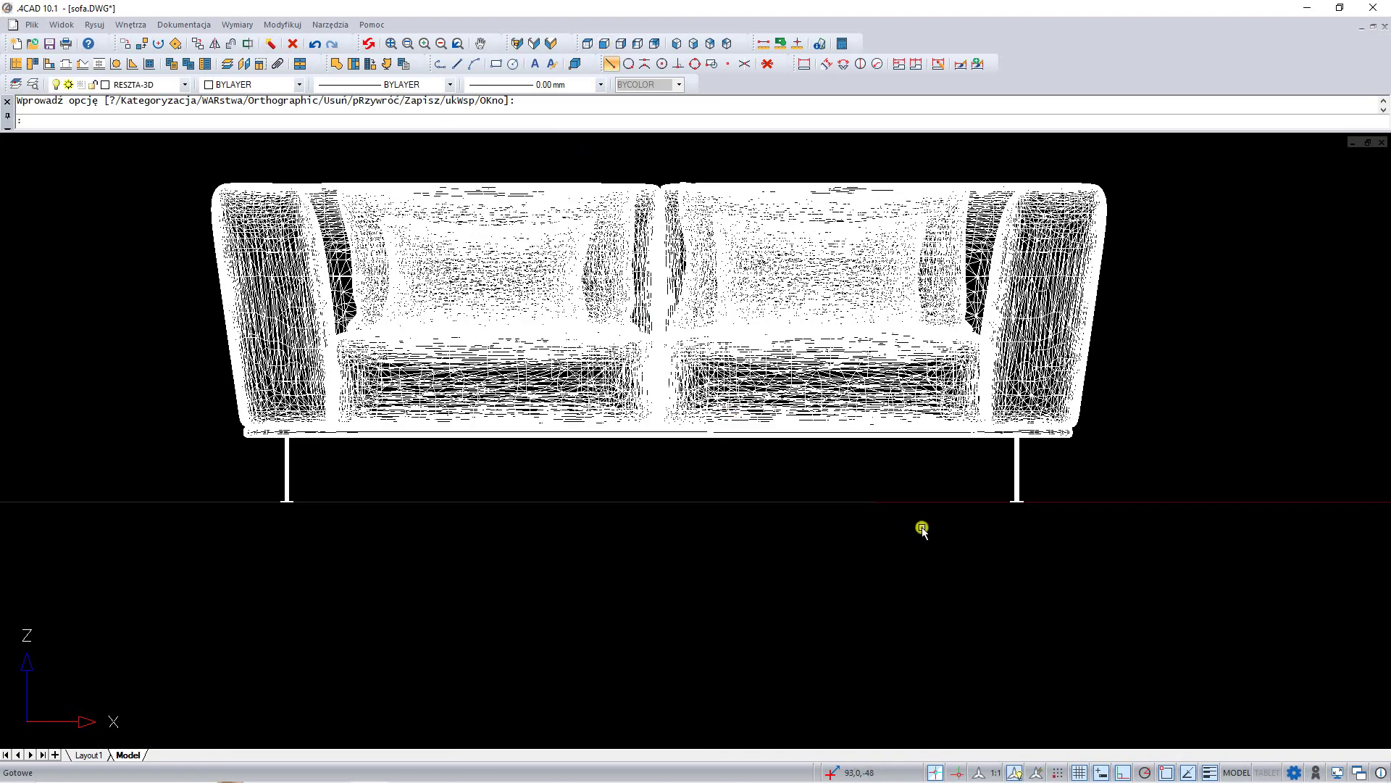
- Crossing-select both sofa legs, group them with Grupuj and check the resulting group
scroll(920, 528, up, 1)
click(1093, 566)
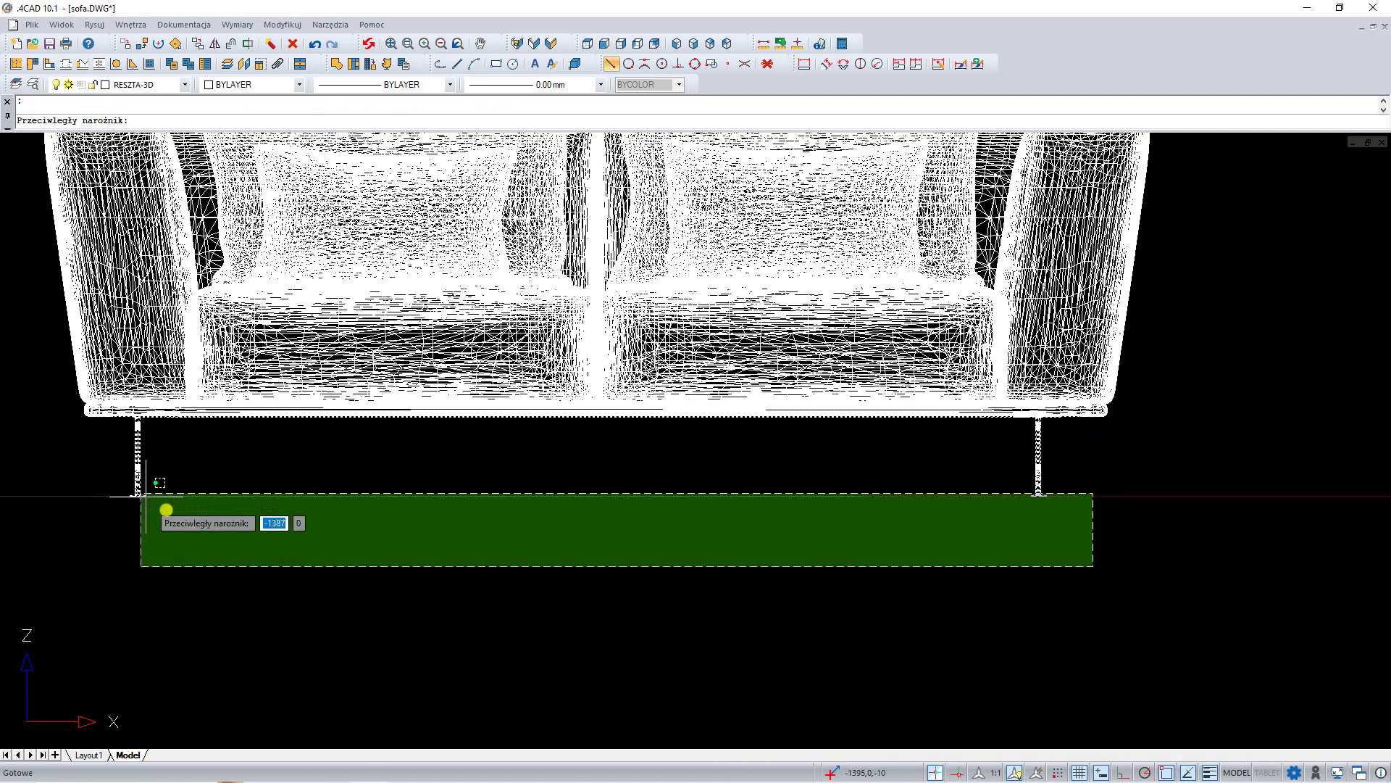
key(Escape)
click(1095, 563)
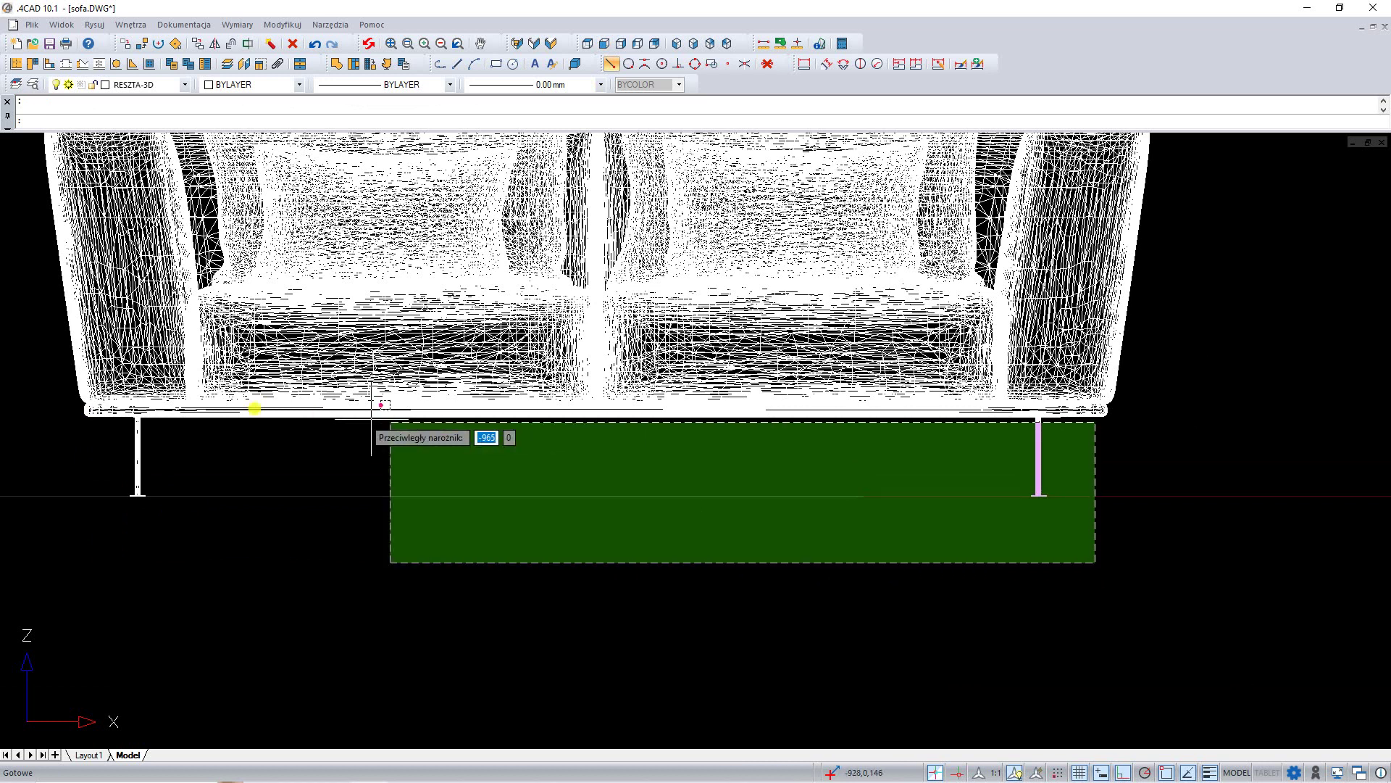
click(96, 418)
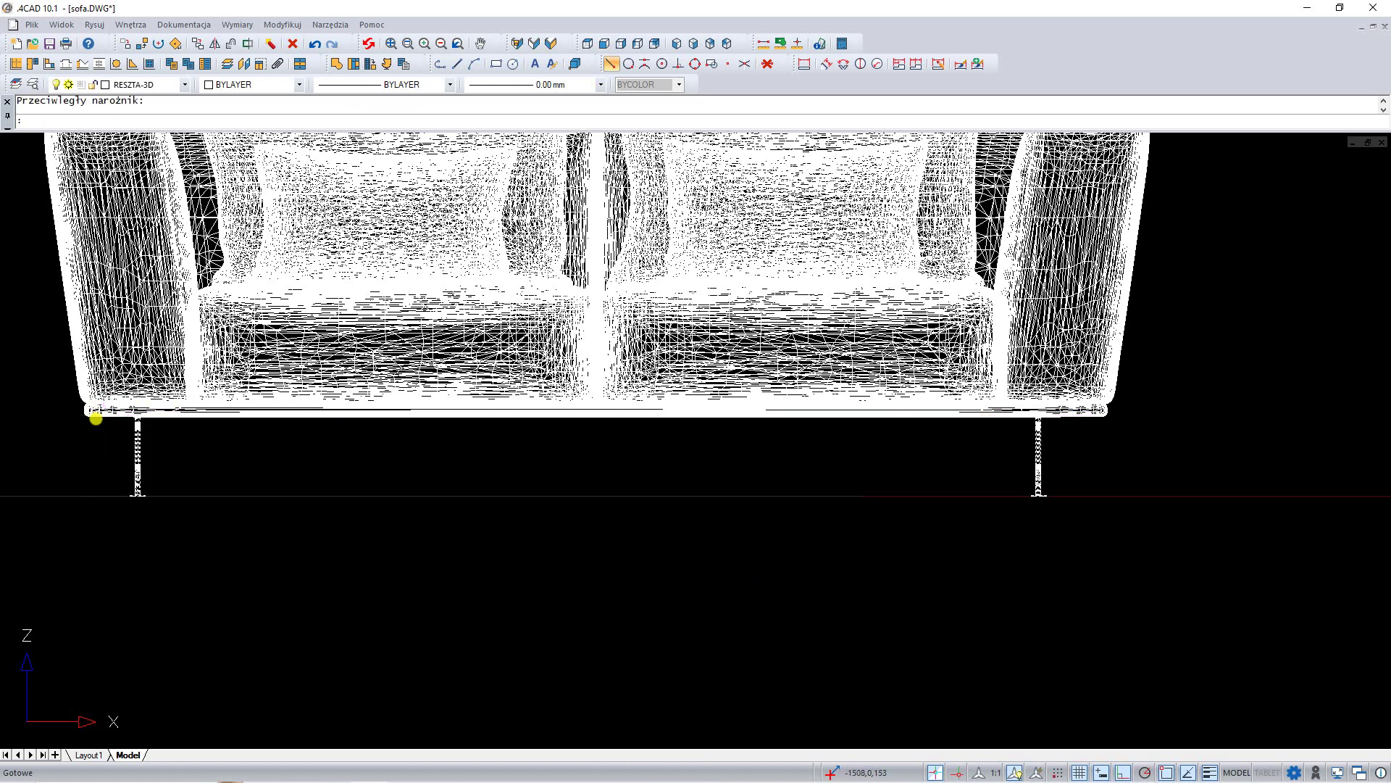
right_click(154, 429)
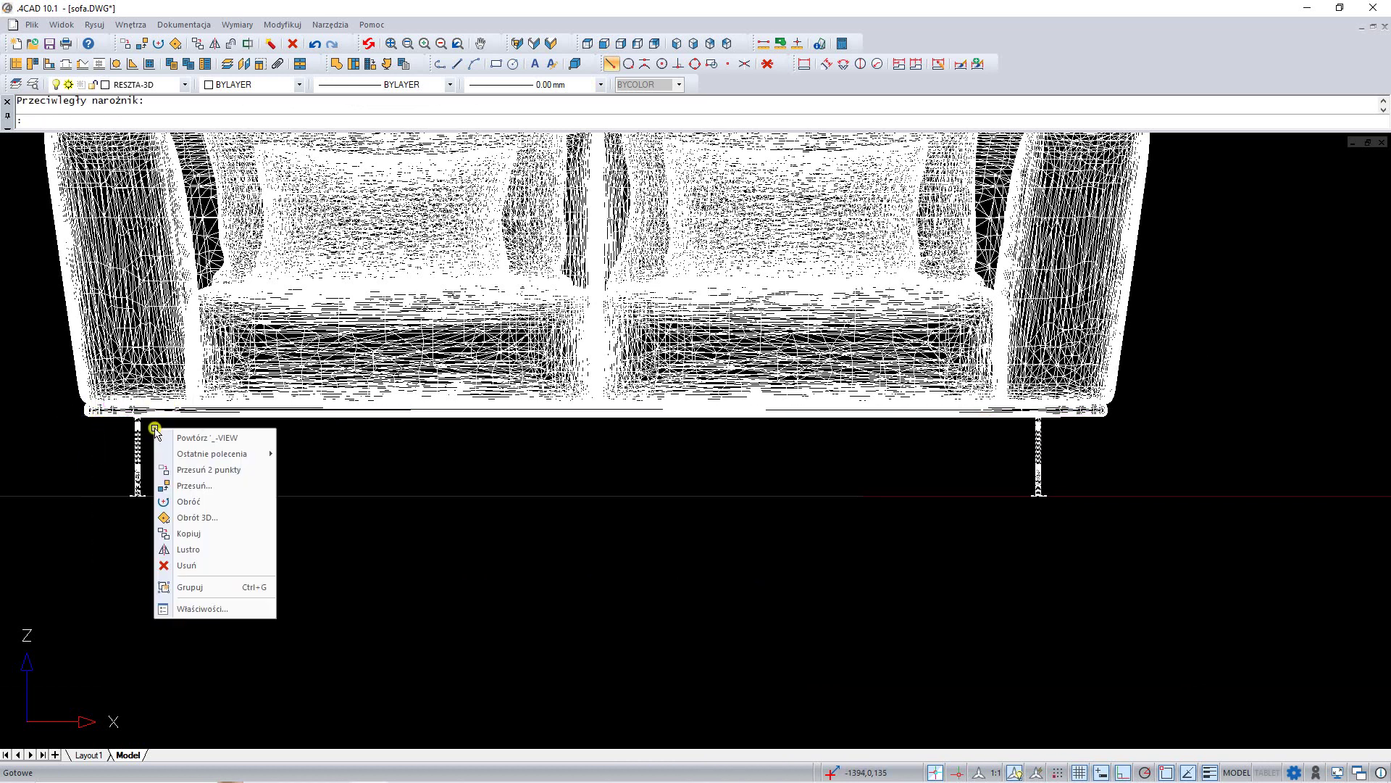
click(209, 585)
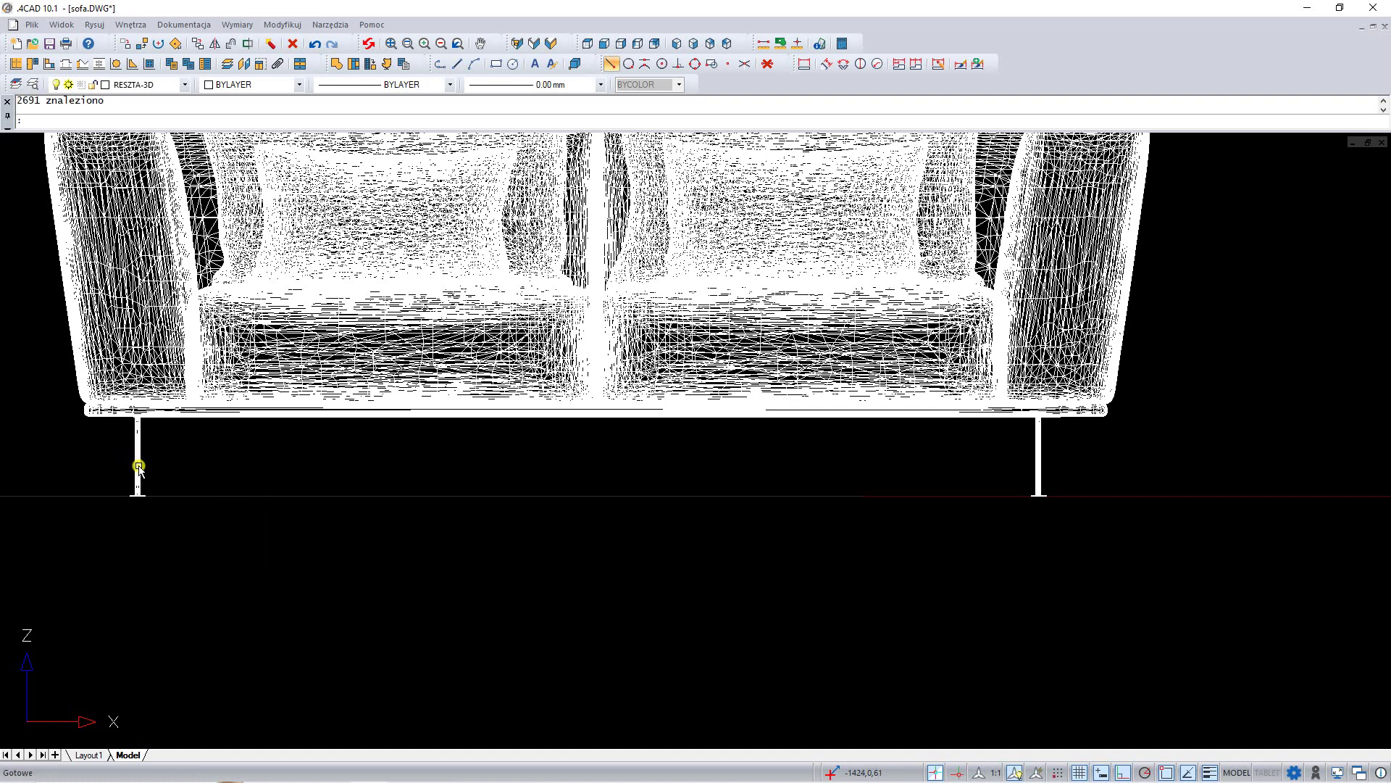
click(139, 467)
scroll(366, 508, down, 1)
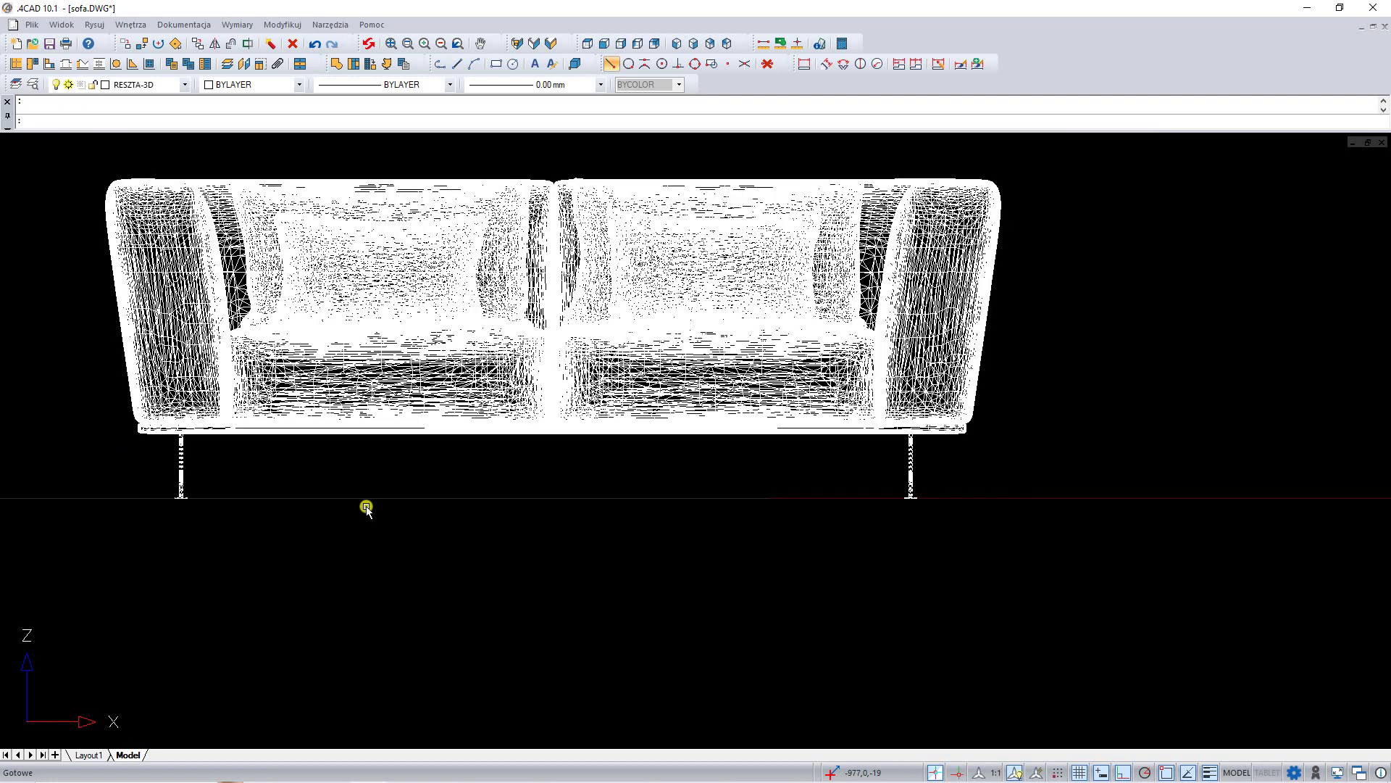
- Create a new layer 'nozki' with orange colour 40
click(33, 84)
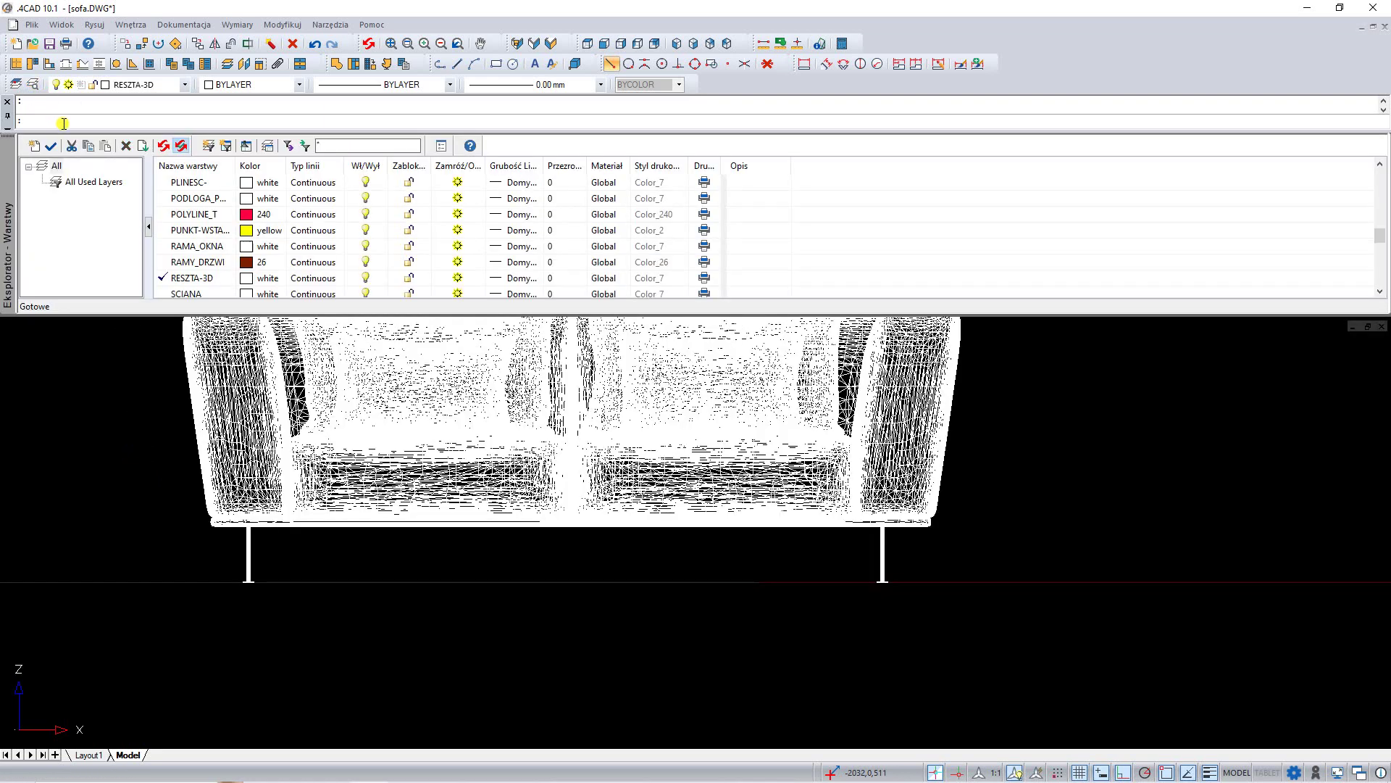
click(34, 145)
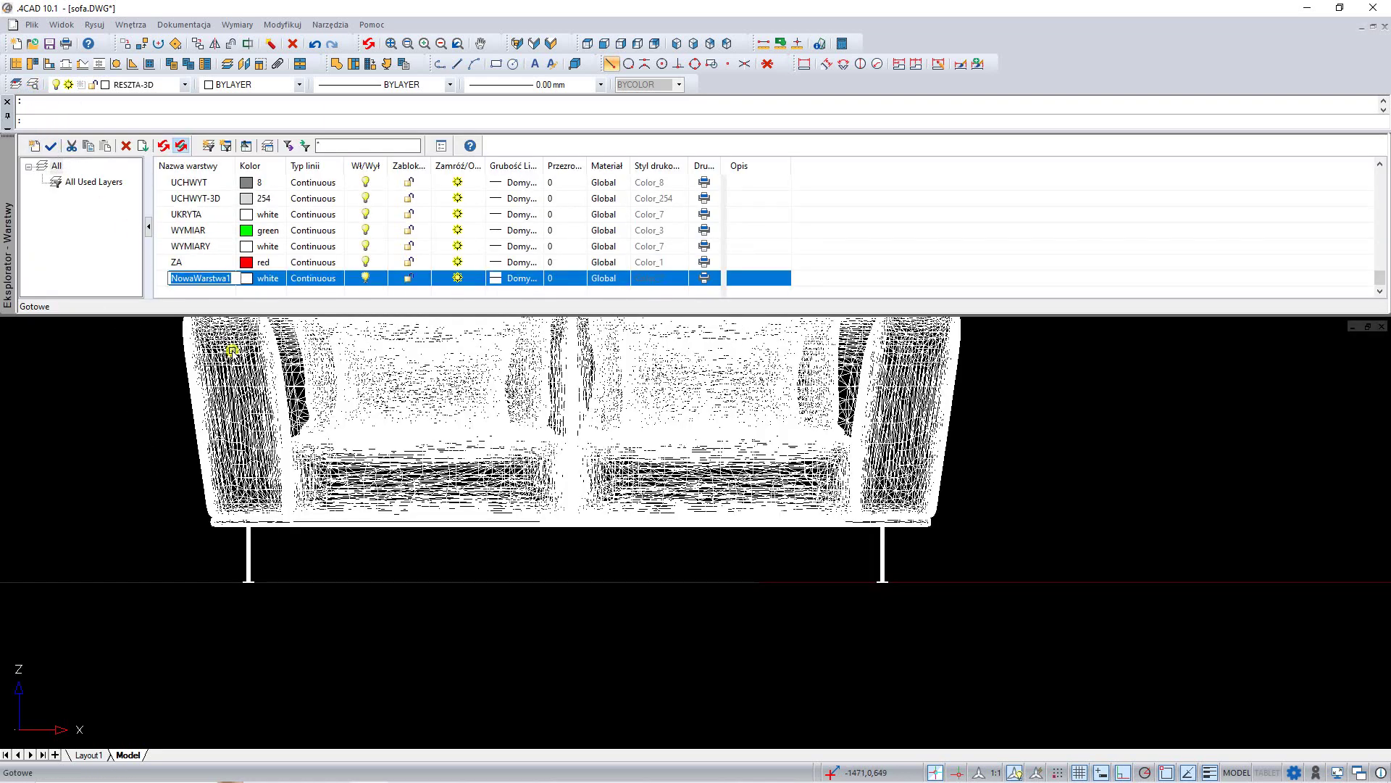
text(nożki)
click(267, 278)
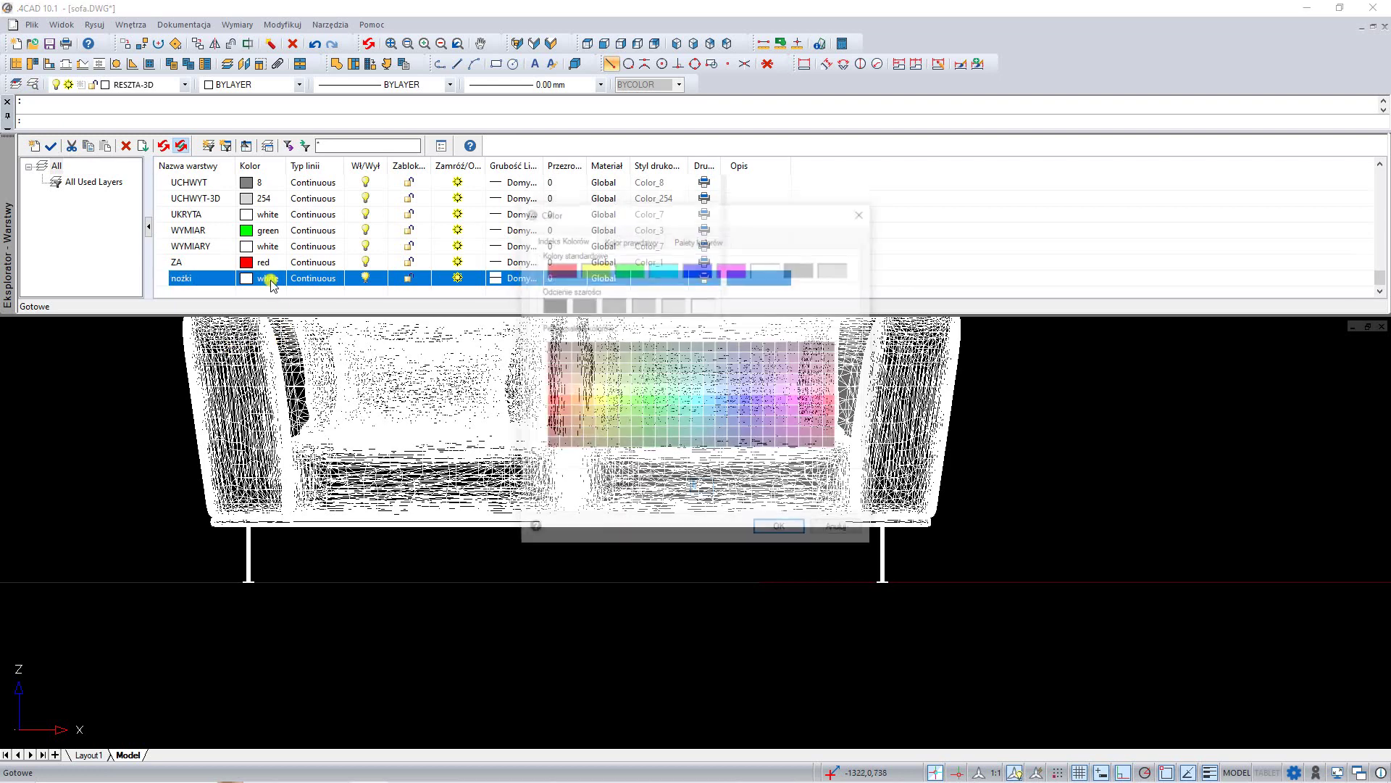
click(590, 401)
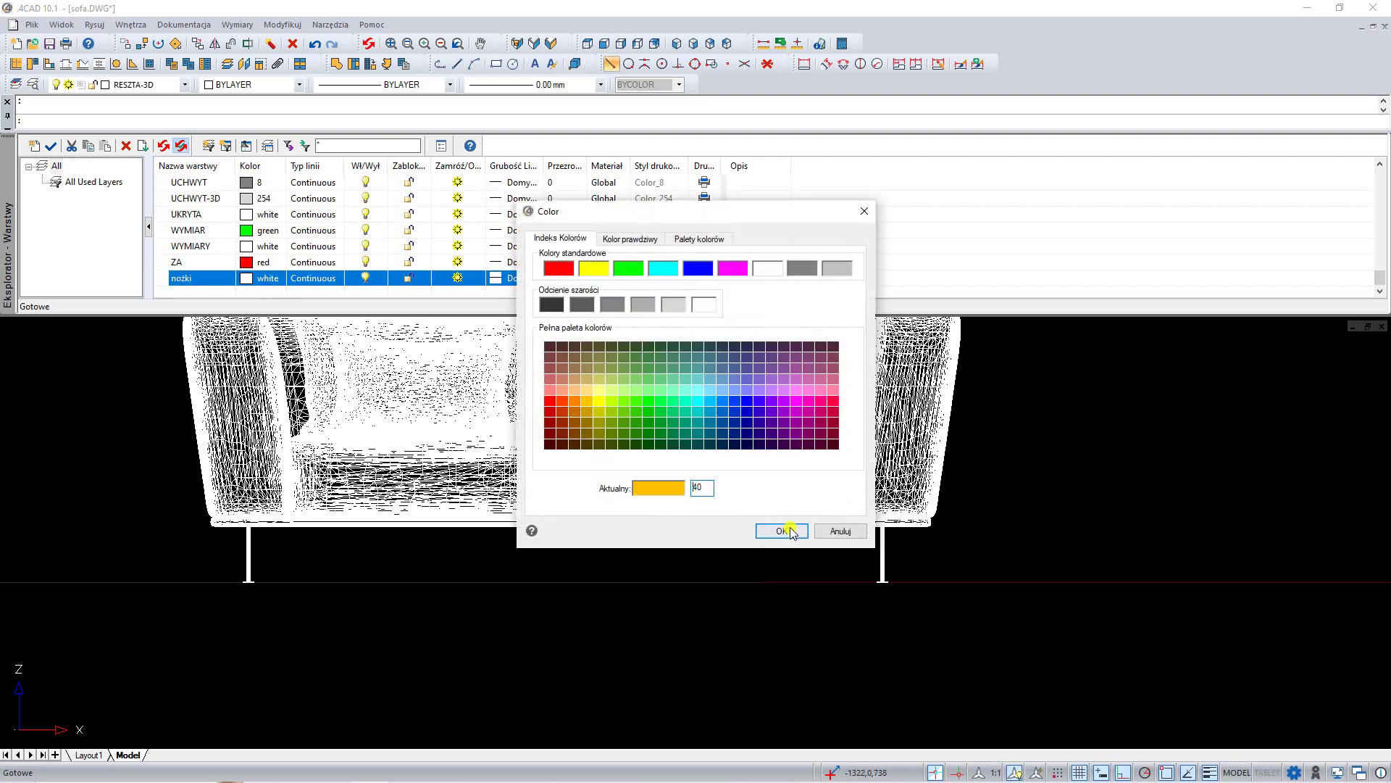
click(781, 530)
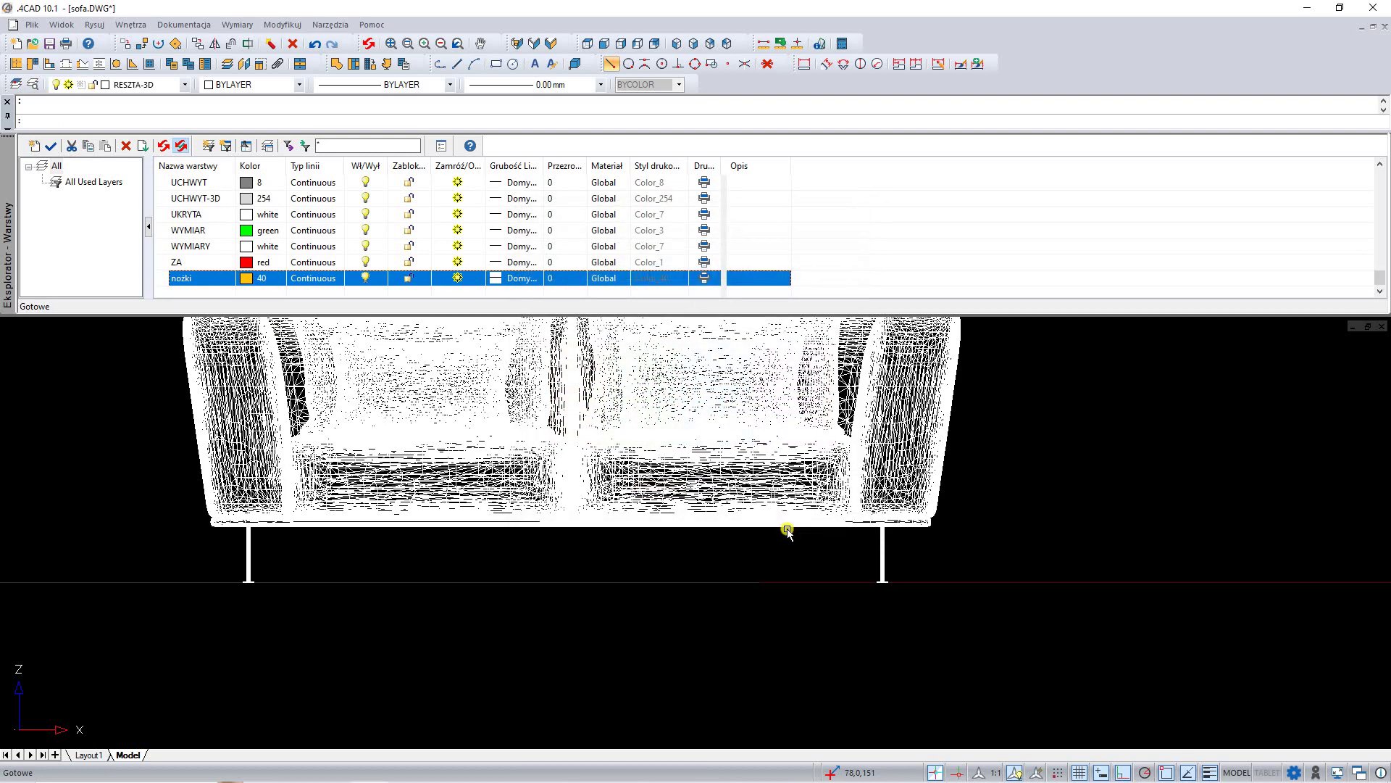
- Add a white 'sofa' layer and close the layer manager
click(34, 145)
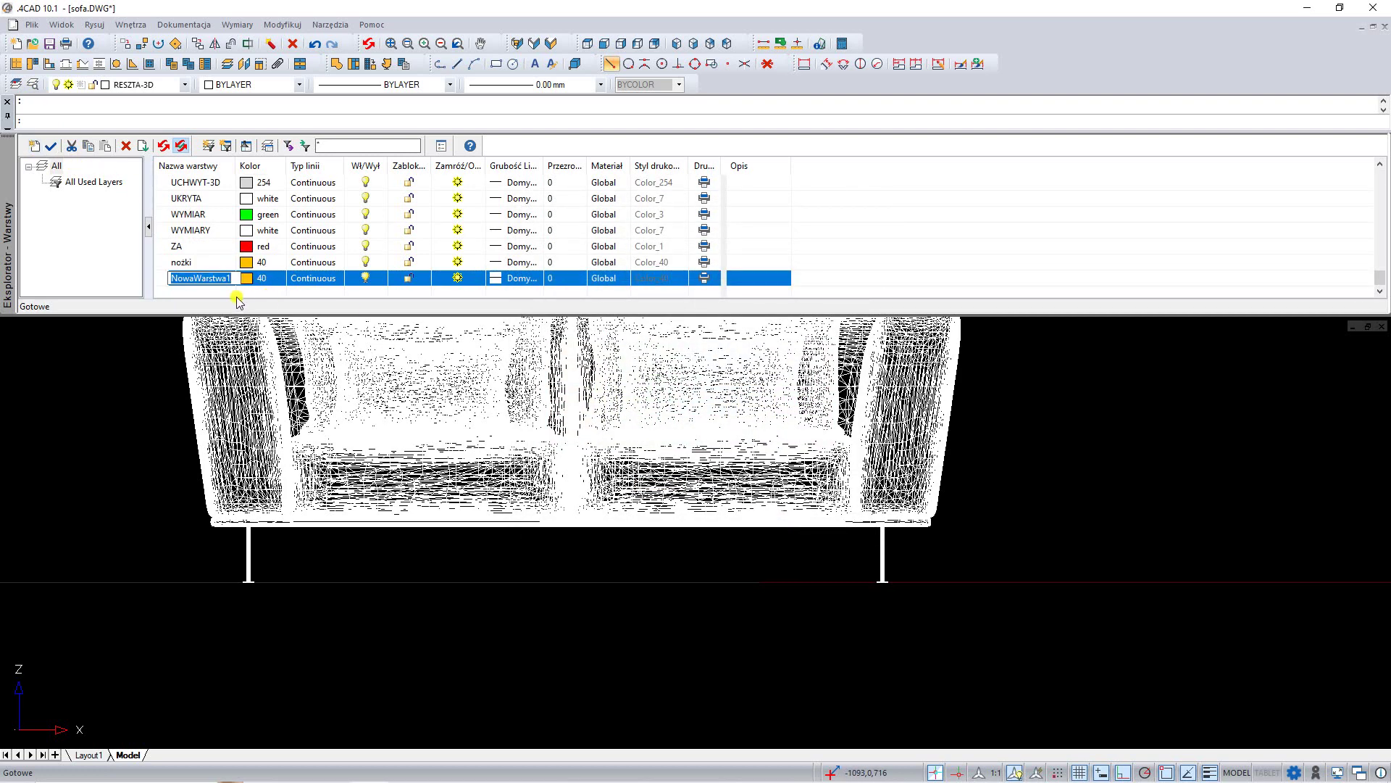
text(sofa)
click(249, 278)
click(758, 279)
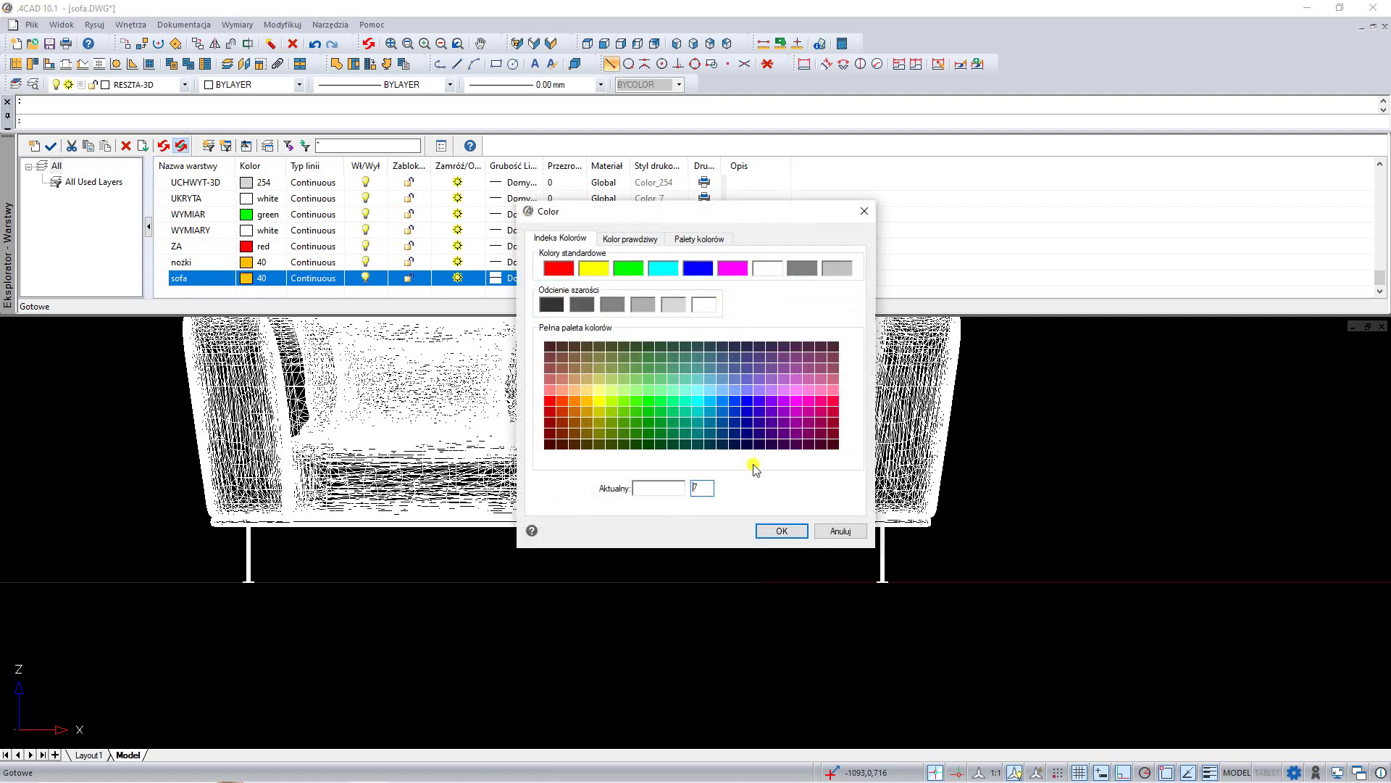
click(781, 530)
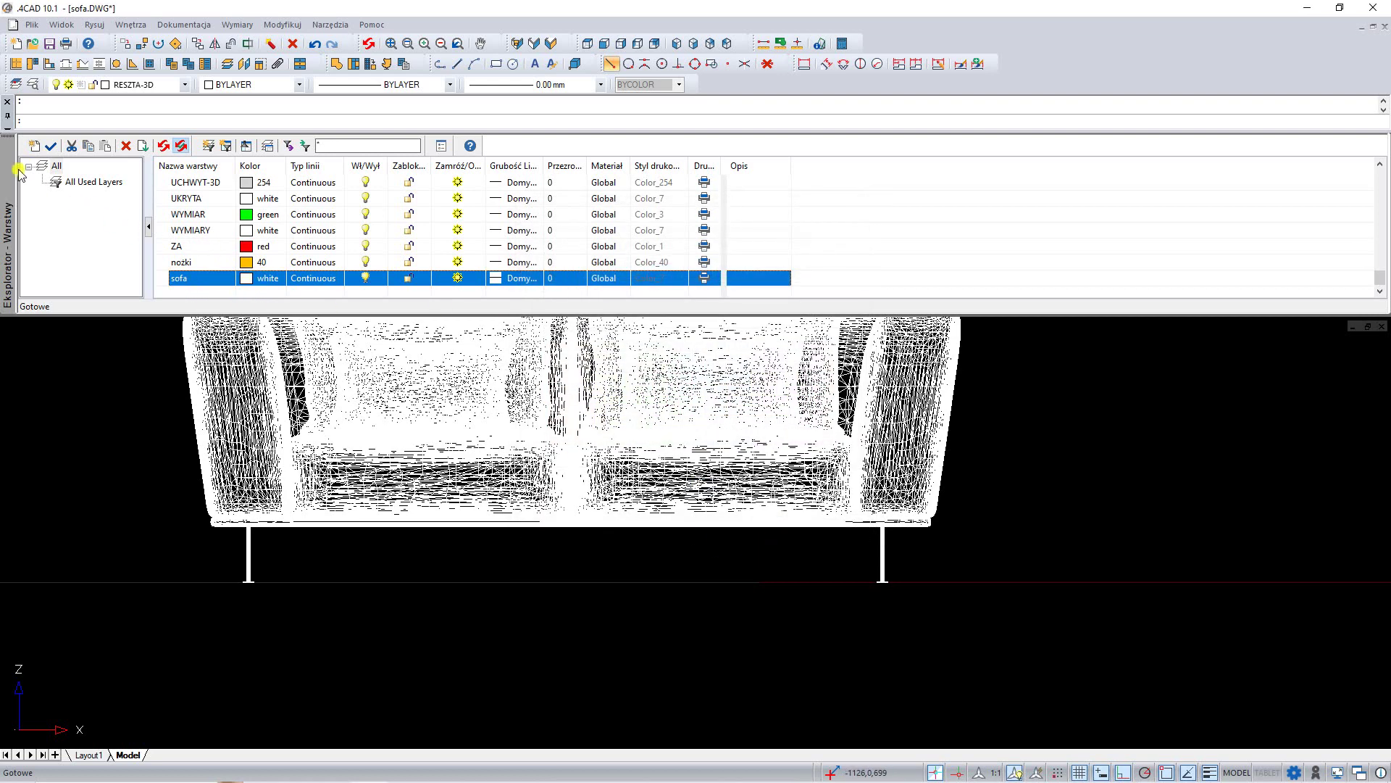
click(8, 147)
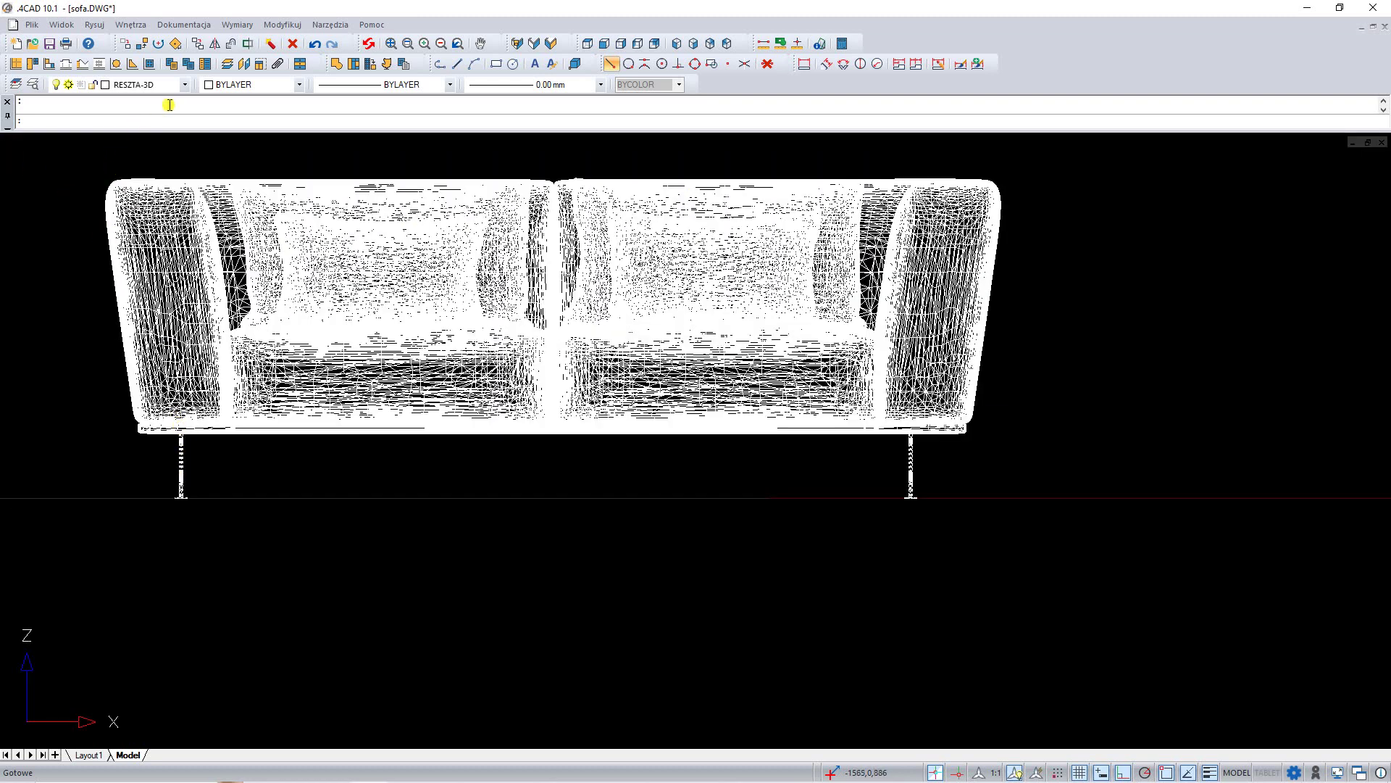
- Freeze the nozki layer to hide the sofa legs
click(186, 86)
drag(229, 297, 210, 134)
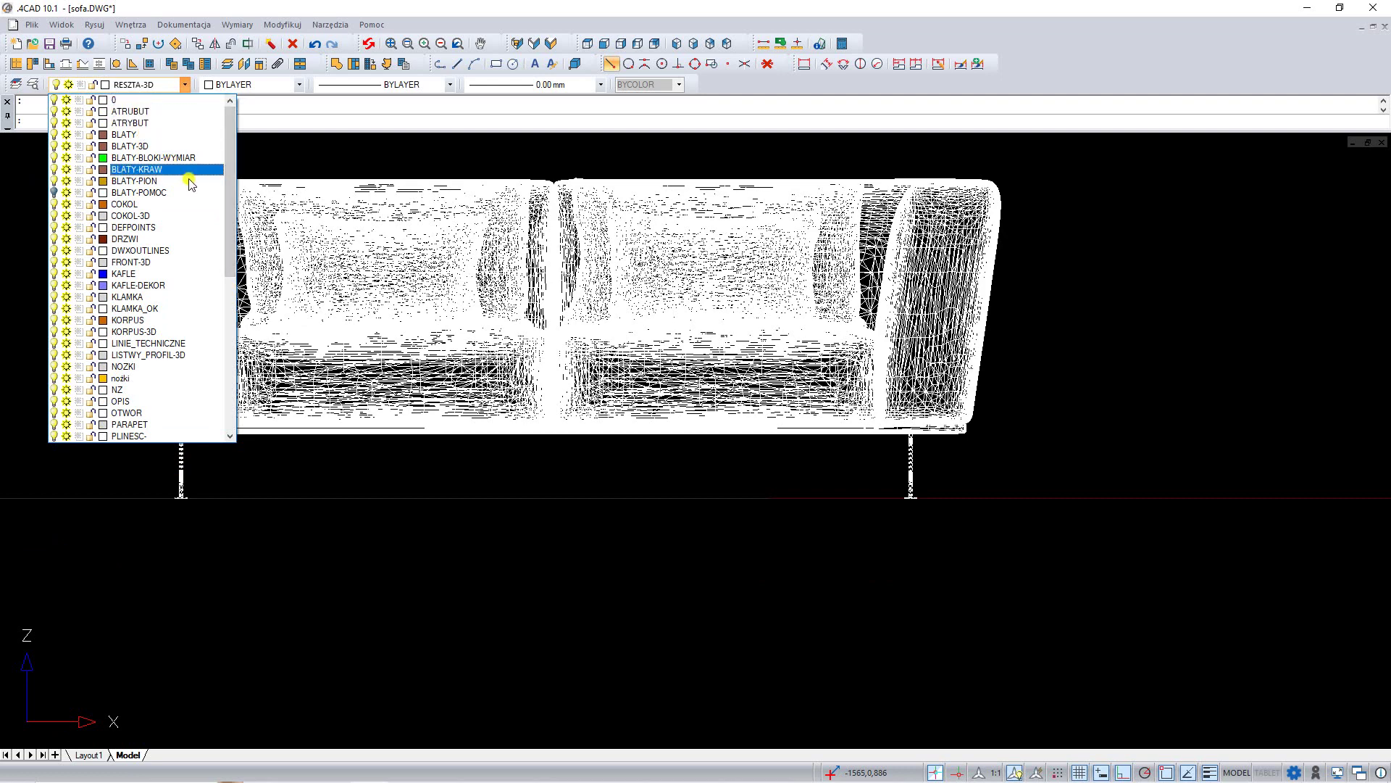
click(121, 378)
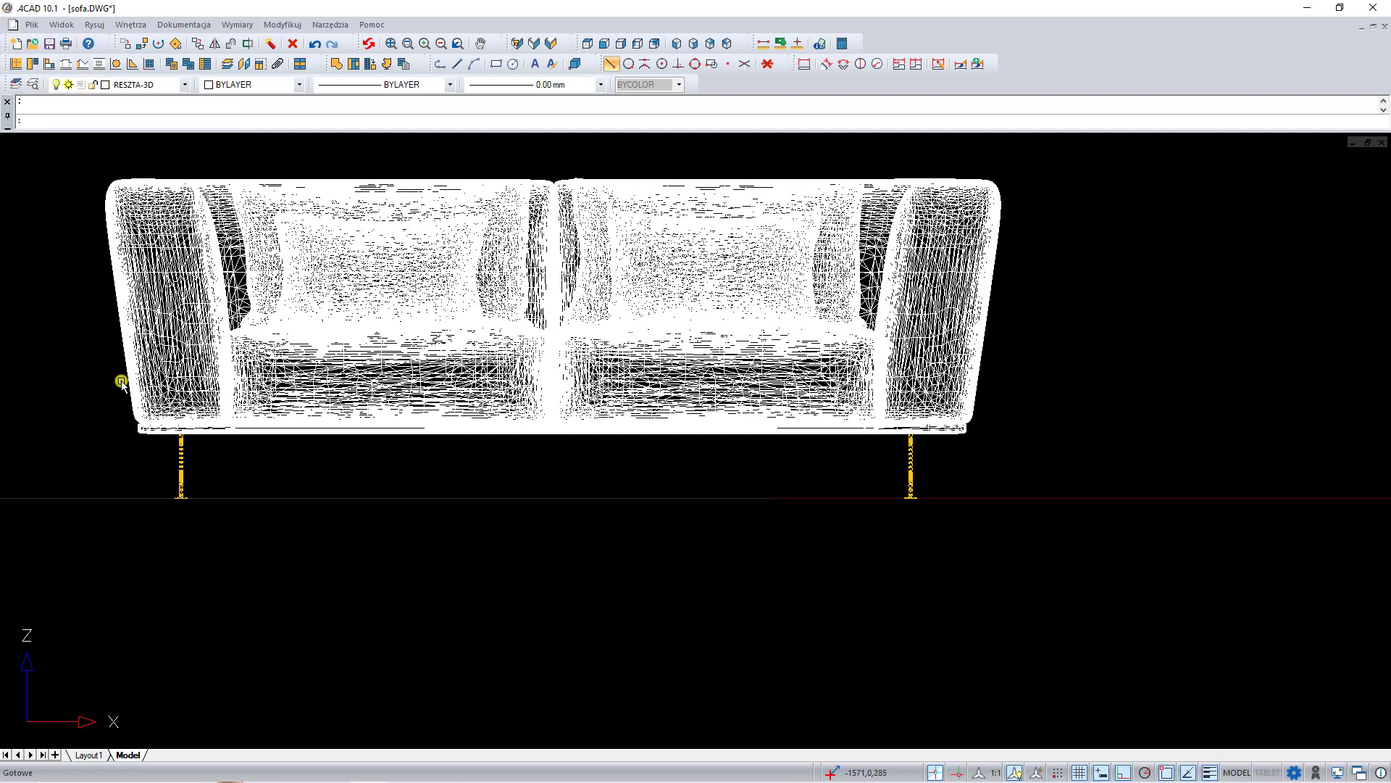
click(186, 84)
scroll(145, 308, up, 2)
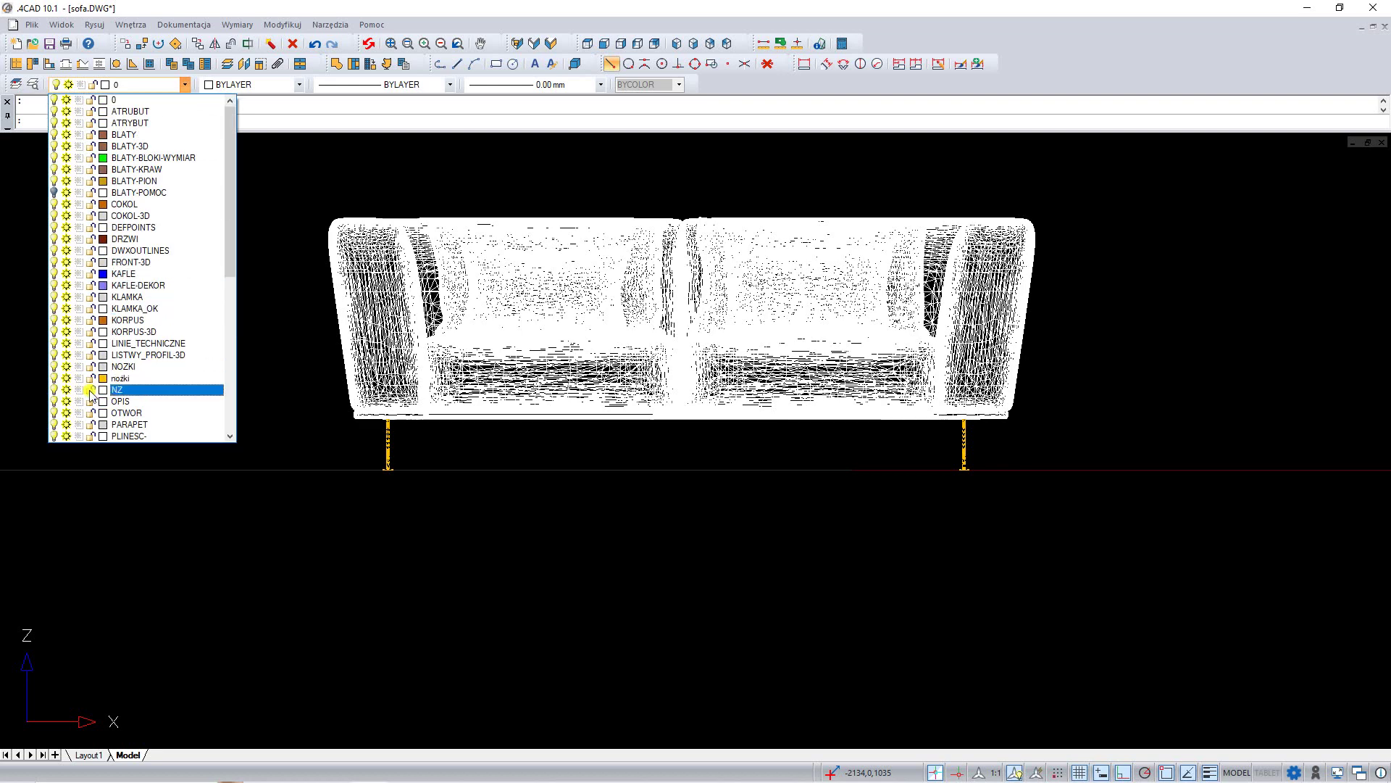
click(67, 378)
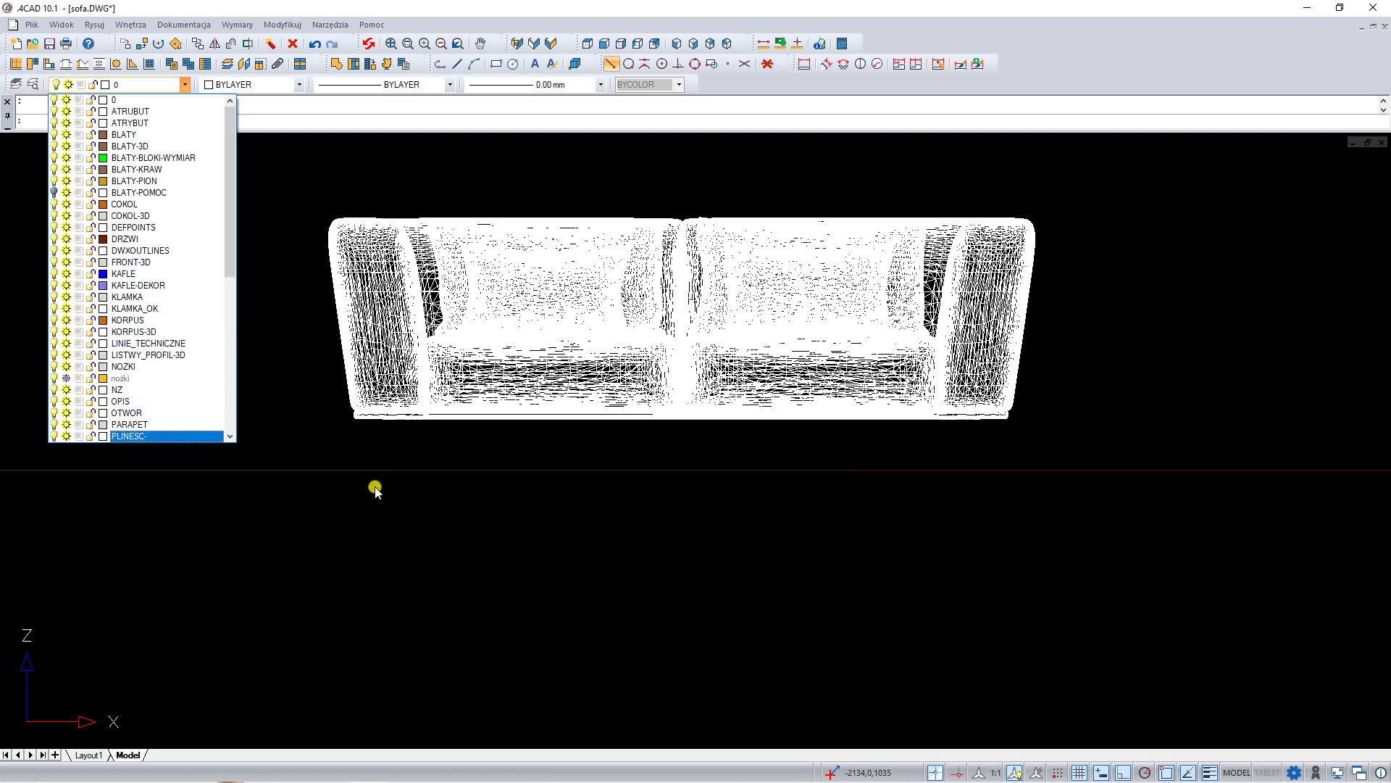
click(313, 487)
- Window-select the sofa body and move it onto the sofa layer
click(902, 435)
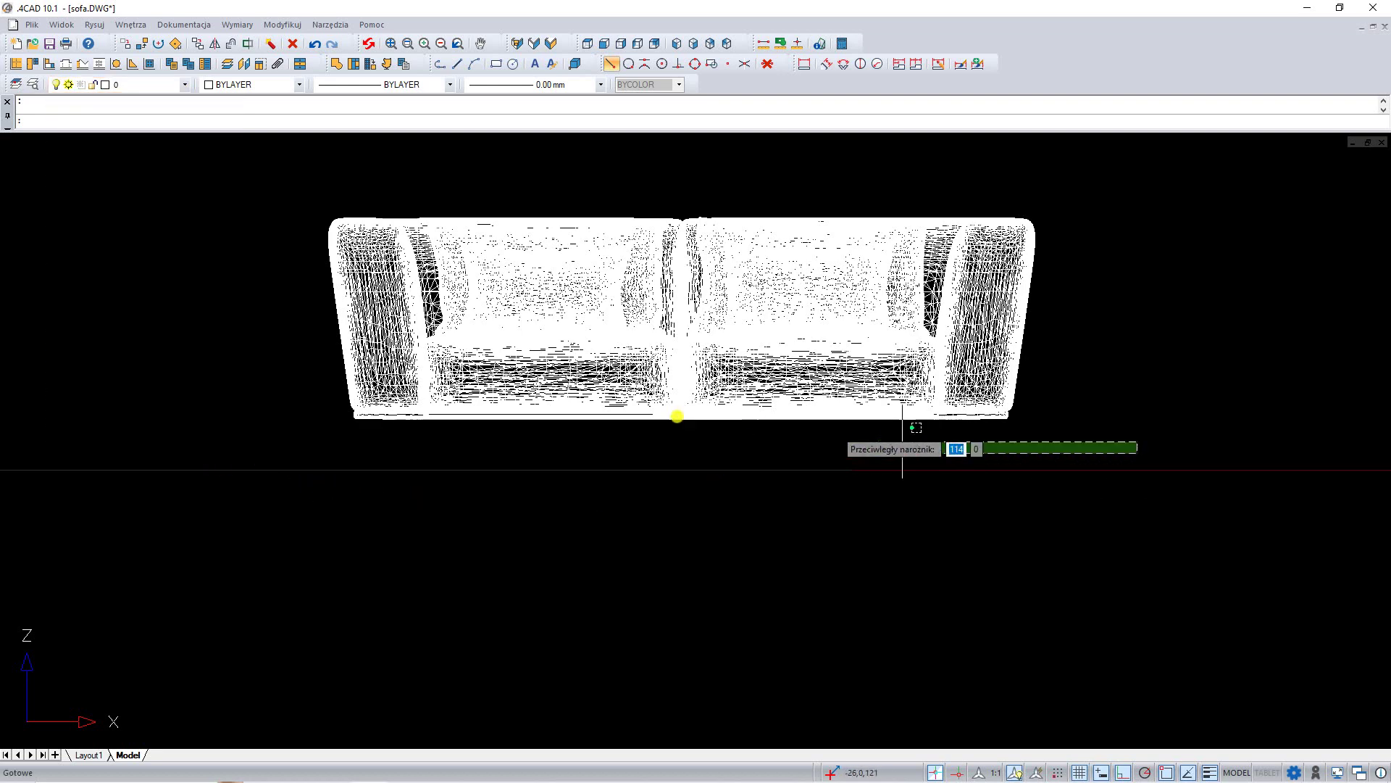
click(215, 162)
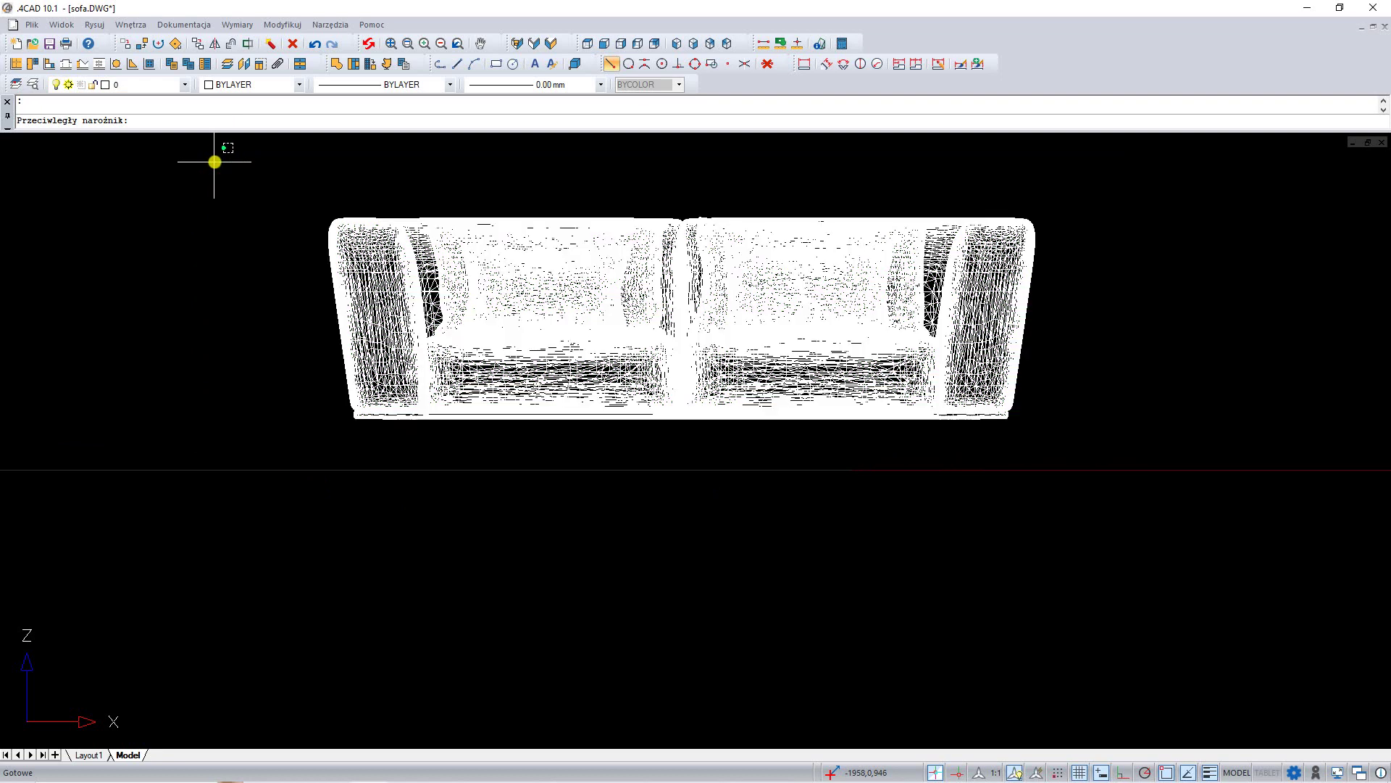
click(185, 85)
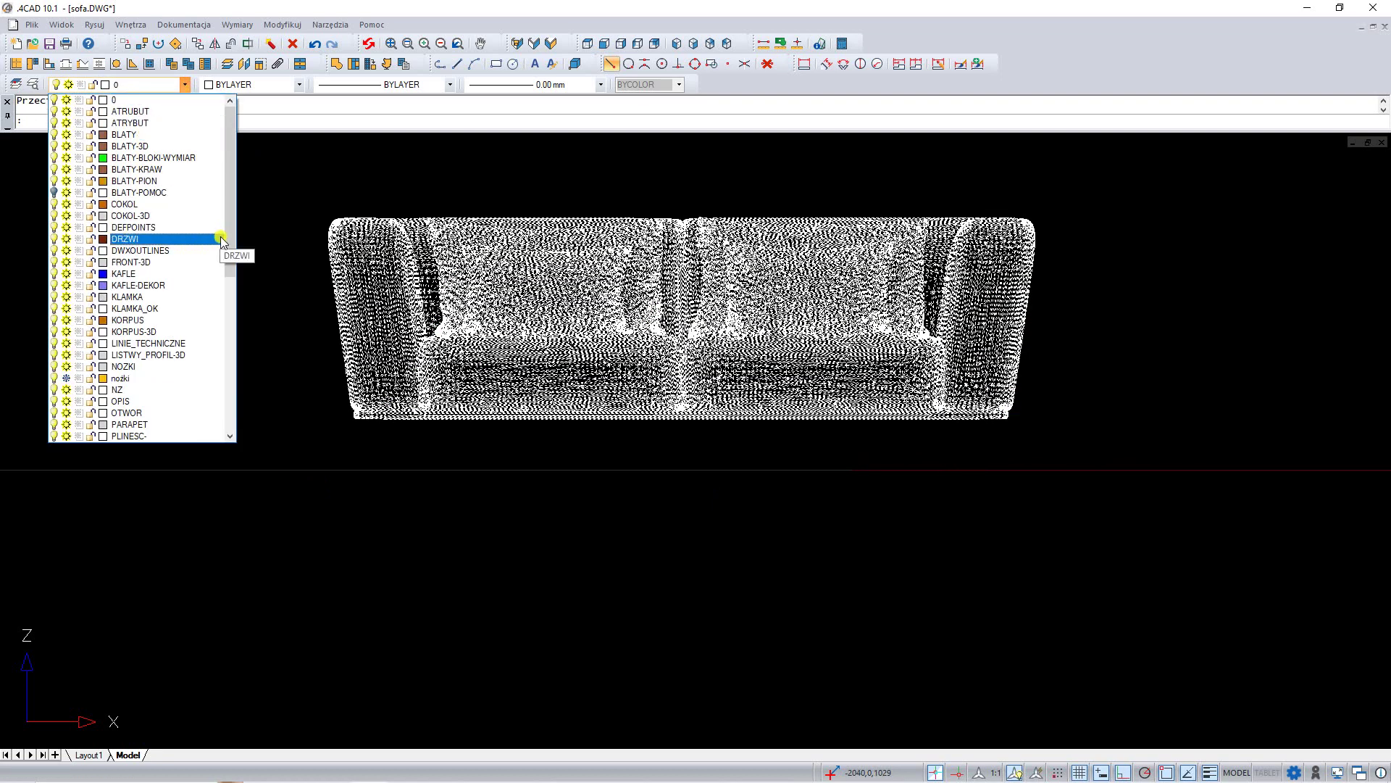
drag(229, 252, 135, 443)
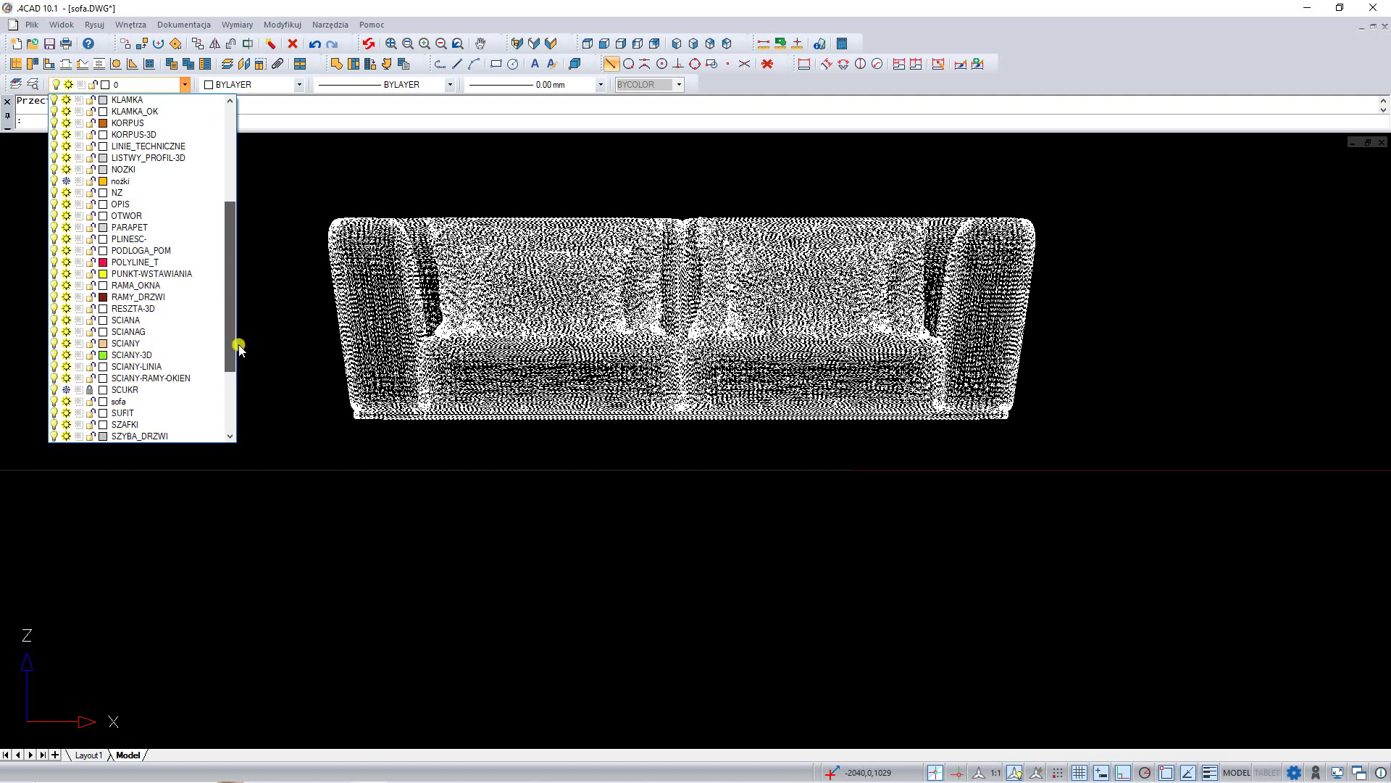
click(116, 390)
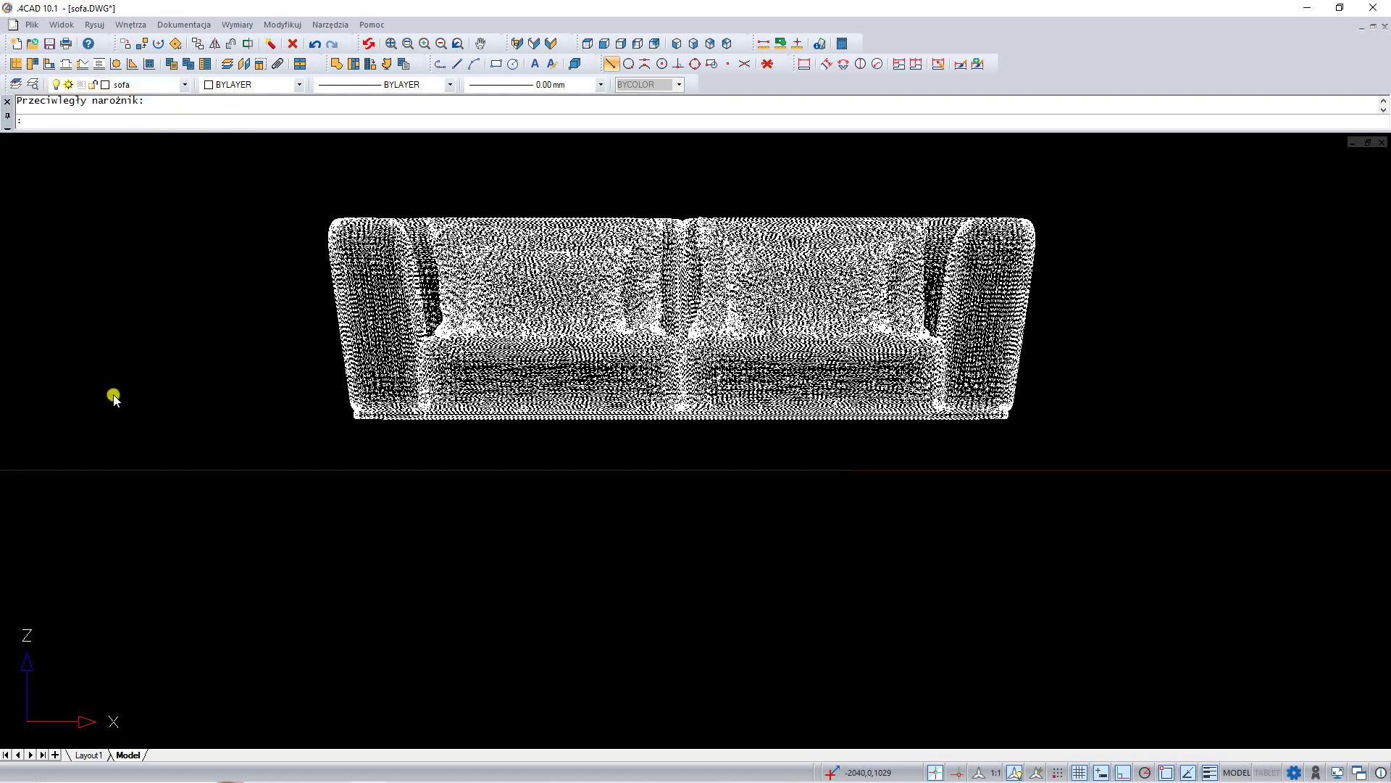
- Thaw the nozki layer and view the sofa from the upper-left-front isometric angle
click(185, 85)
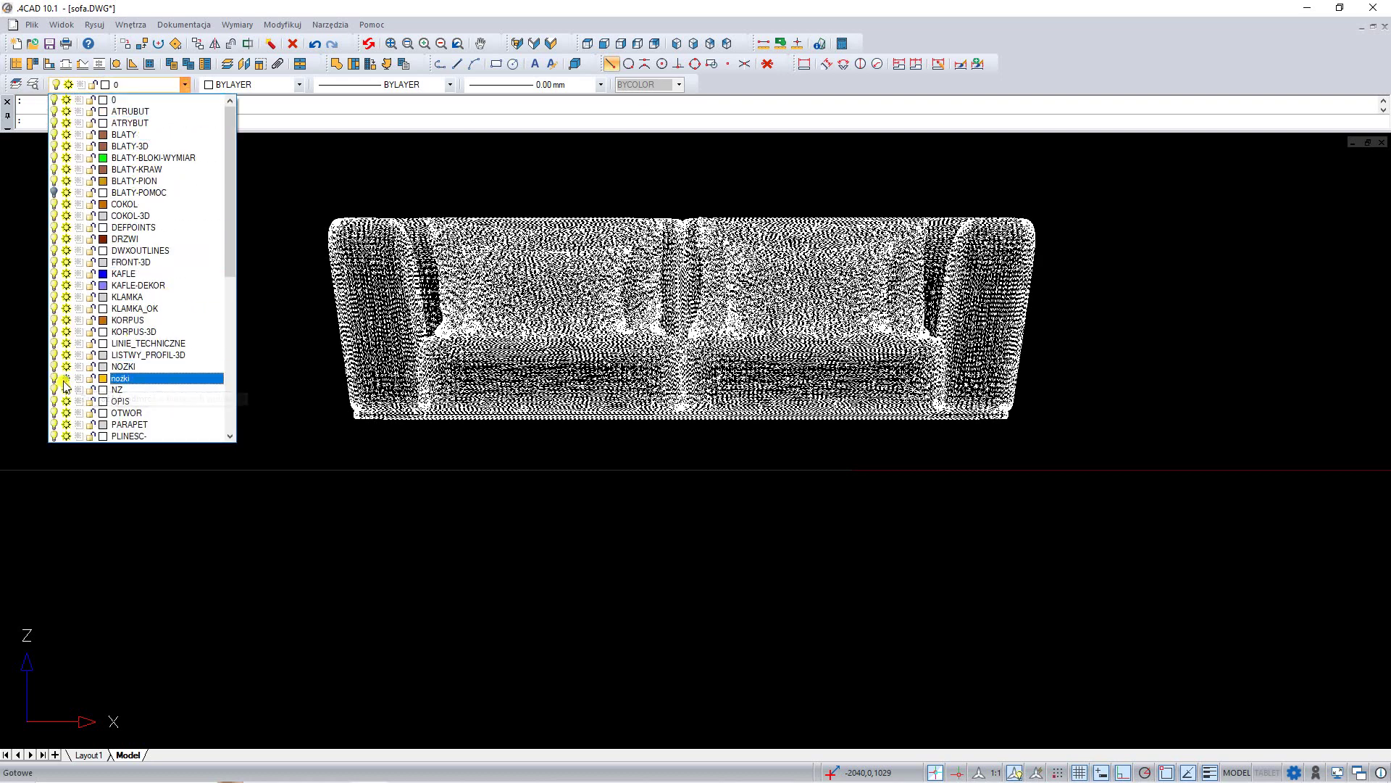
click(66, 378)
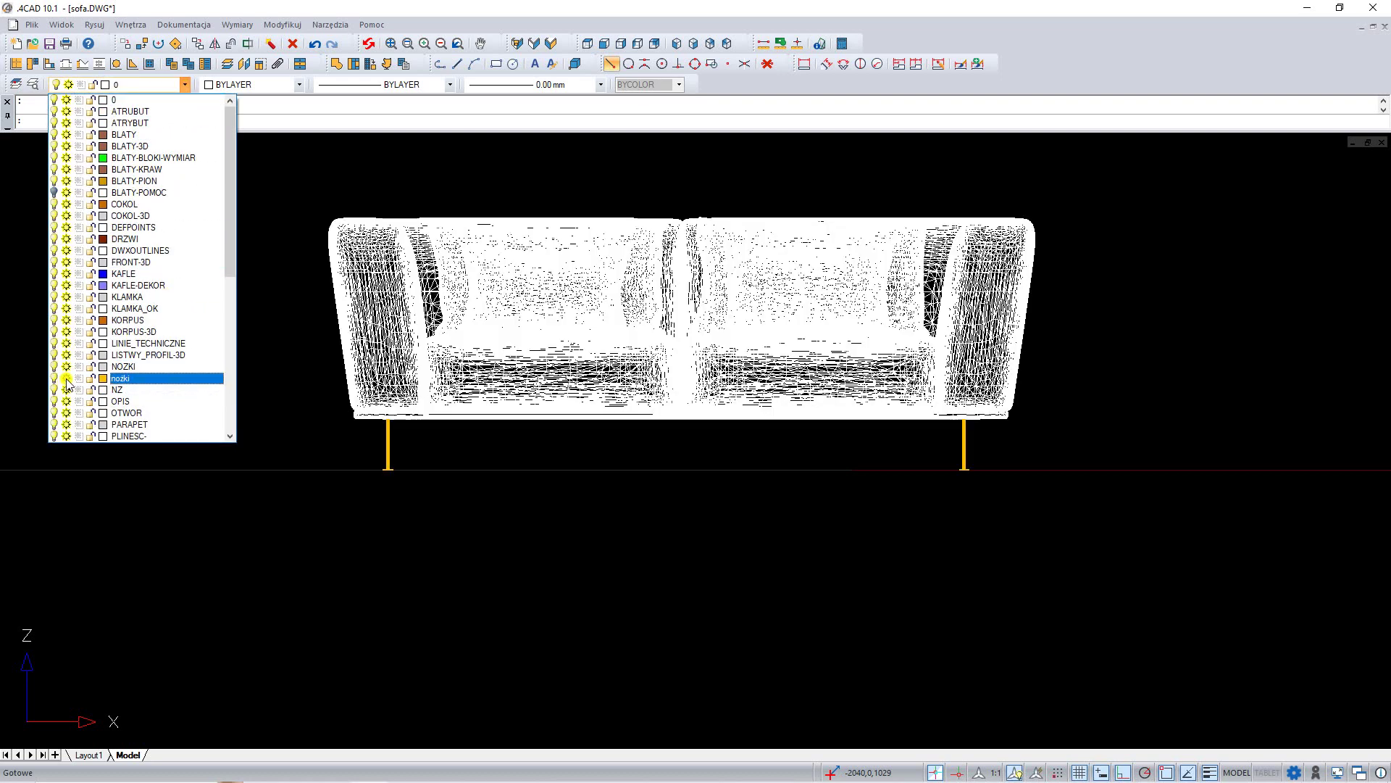
click(676, 47)
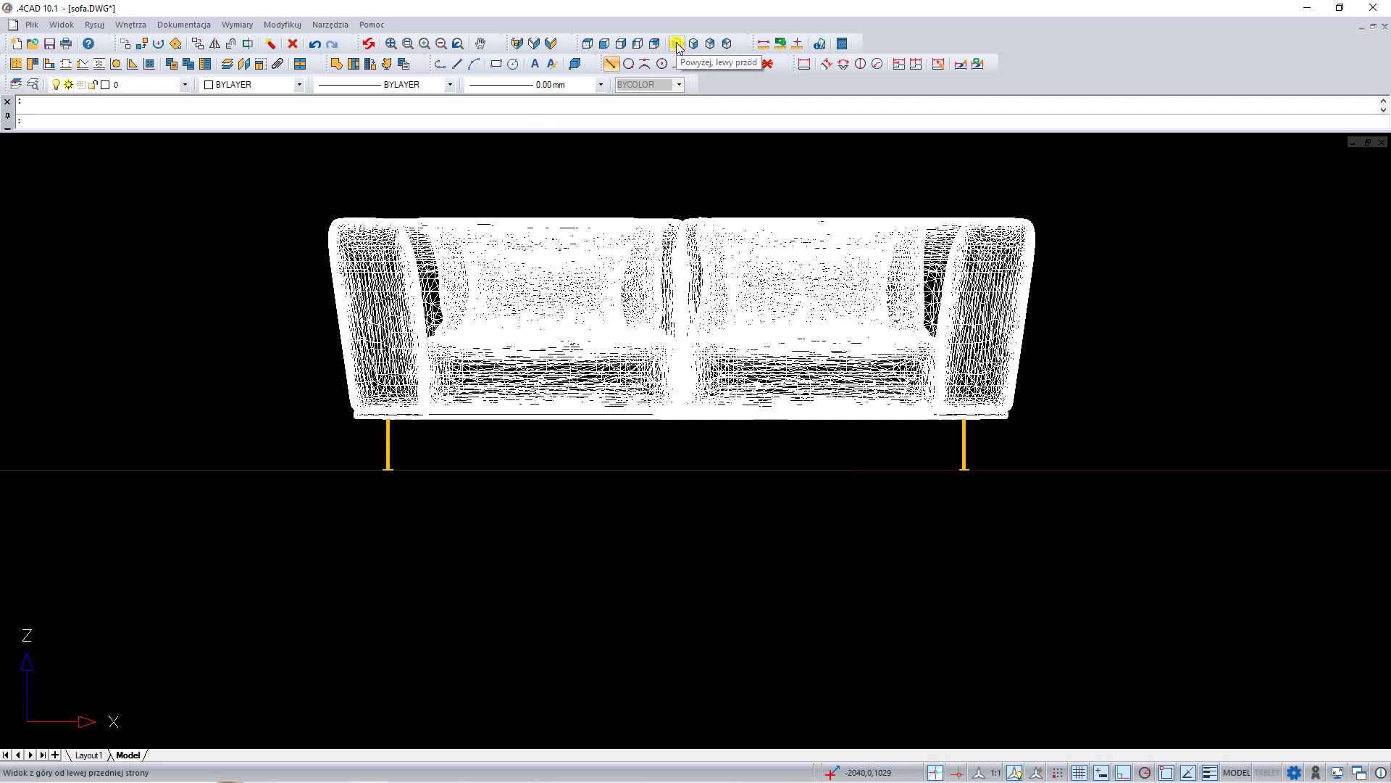
click(676, 48)
scroll(742, 310, down, 1)
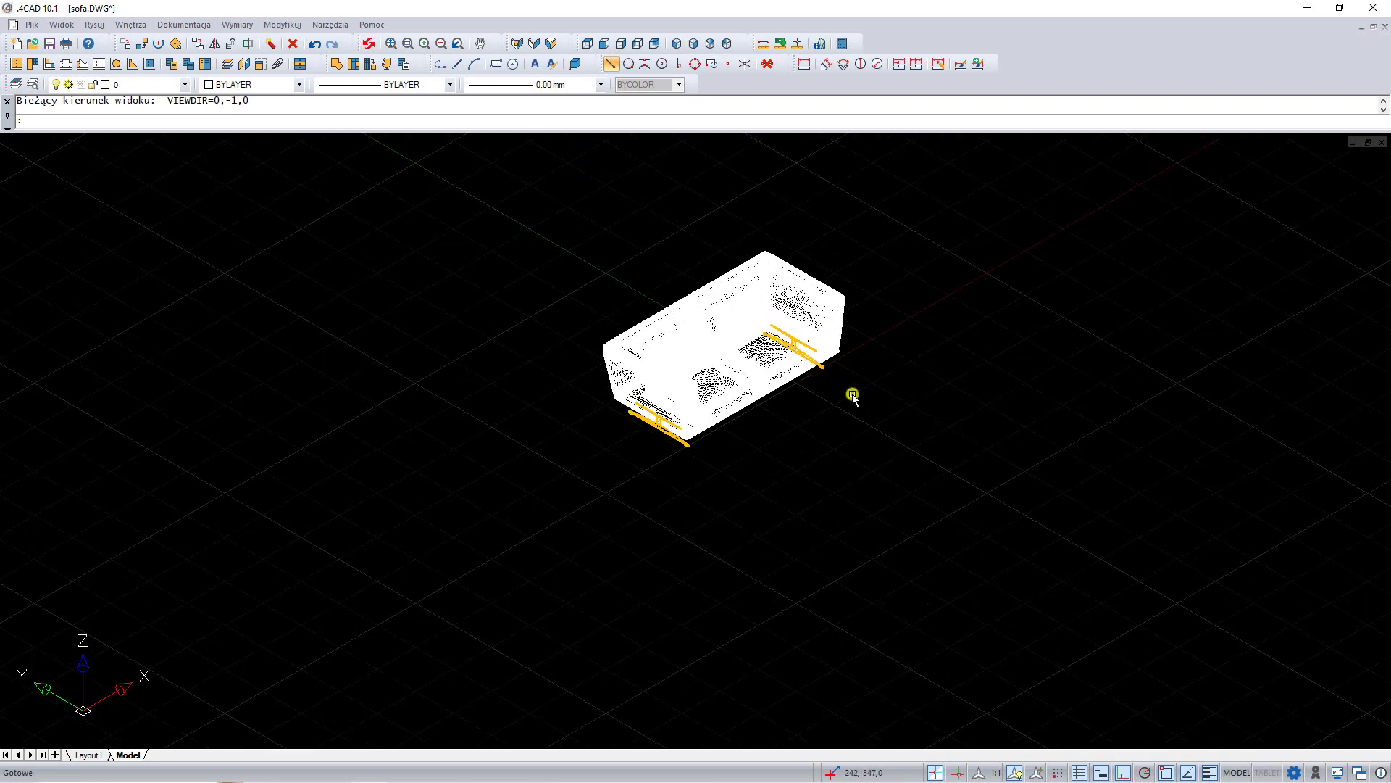
- Define block 'sofa 2osobowa' from the whole sofa, base point at its near corner
text(BLOCK)
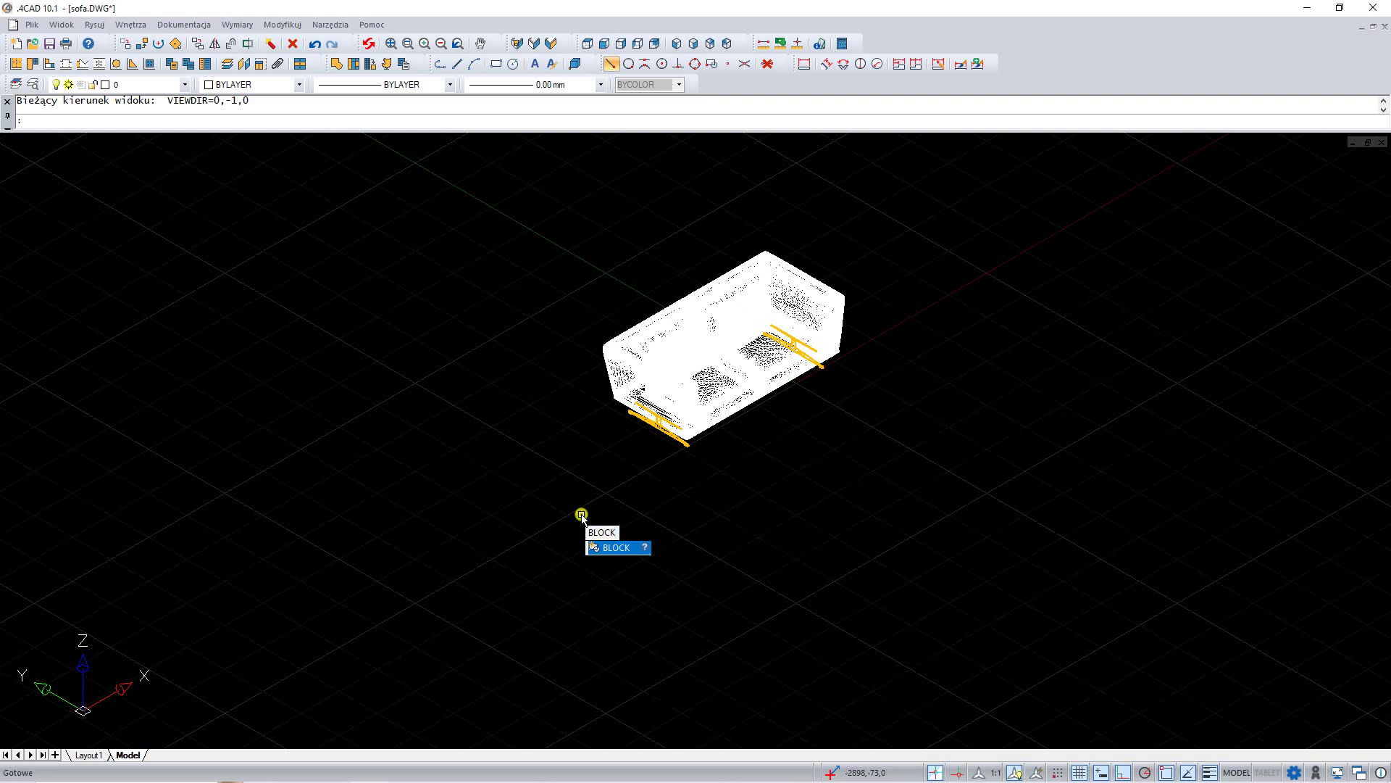
key(Return)
text(sofa 2osobow)
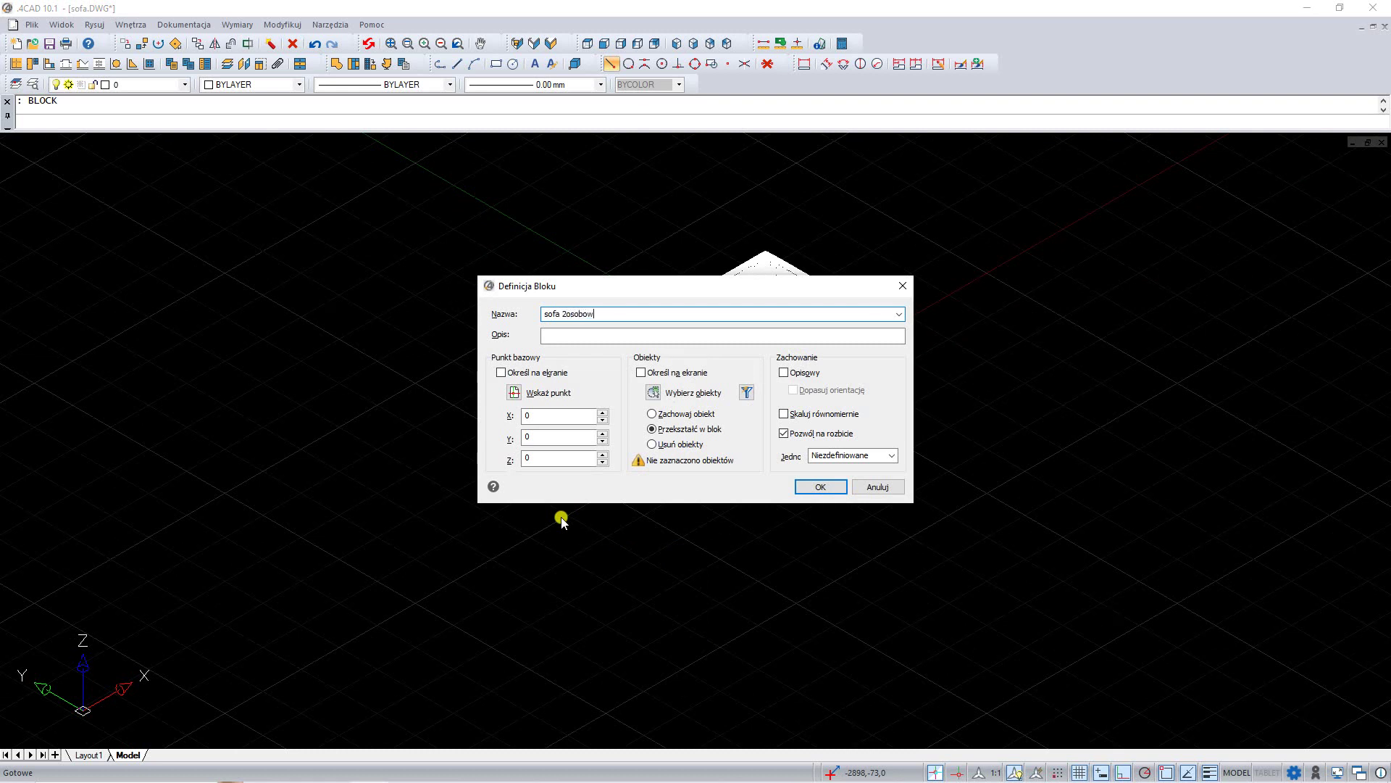
text(a)
click(501, 372)
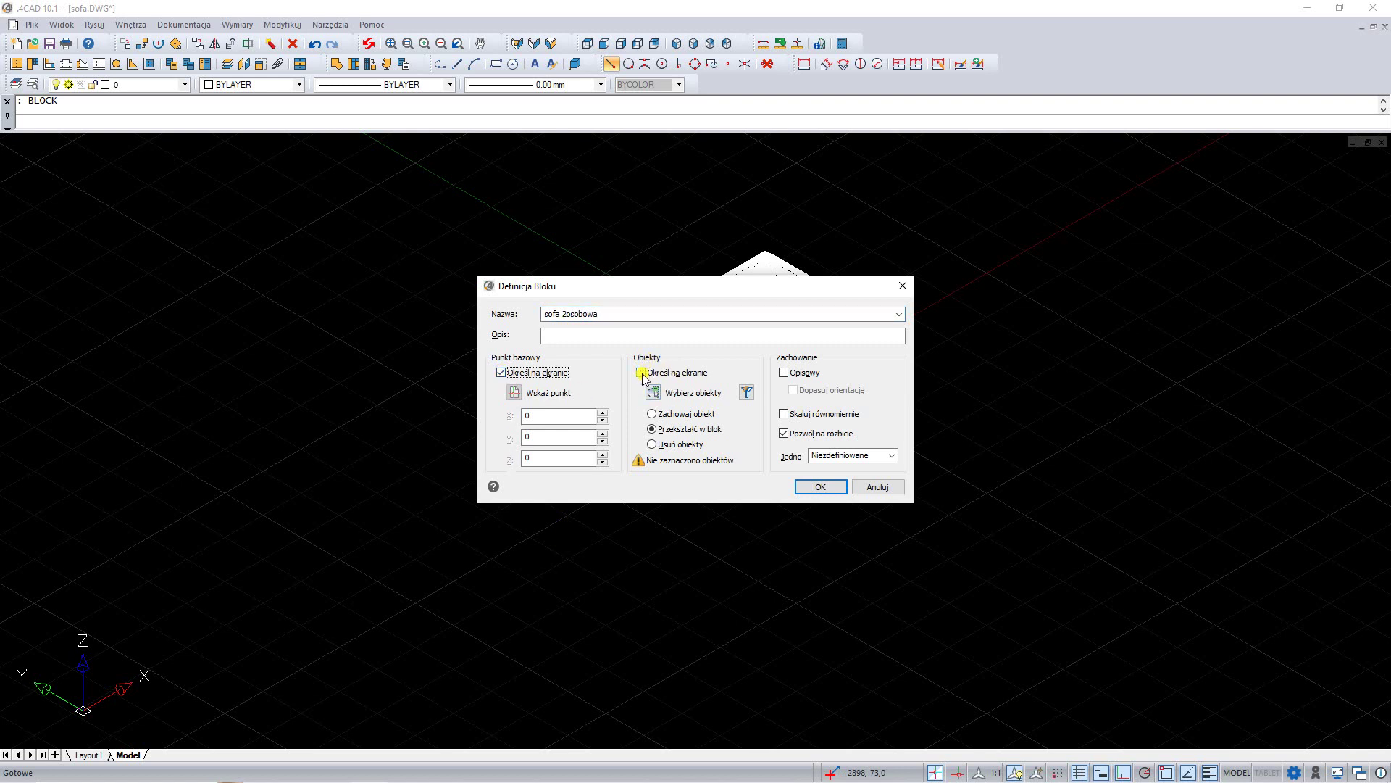
click(642, 374)
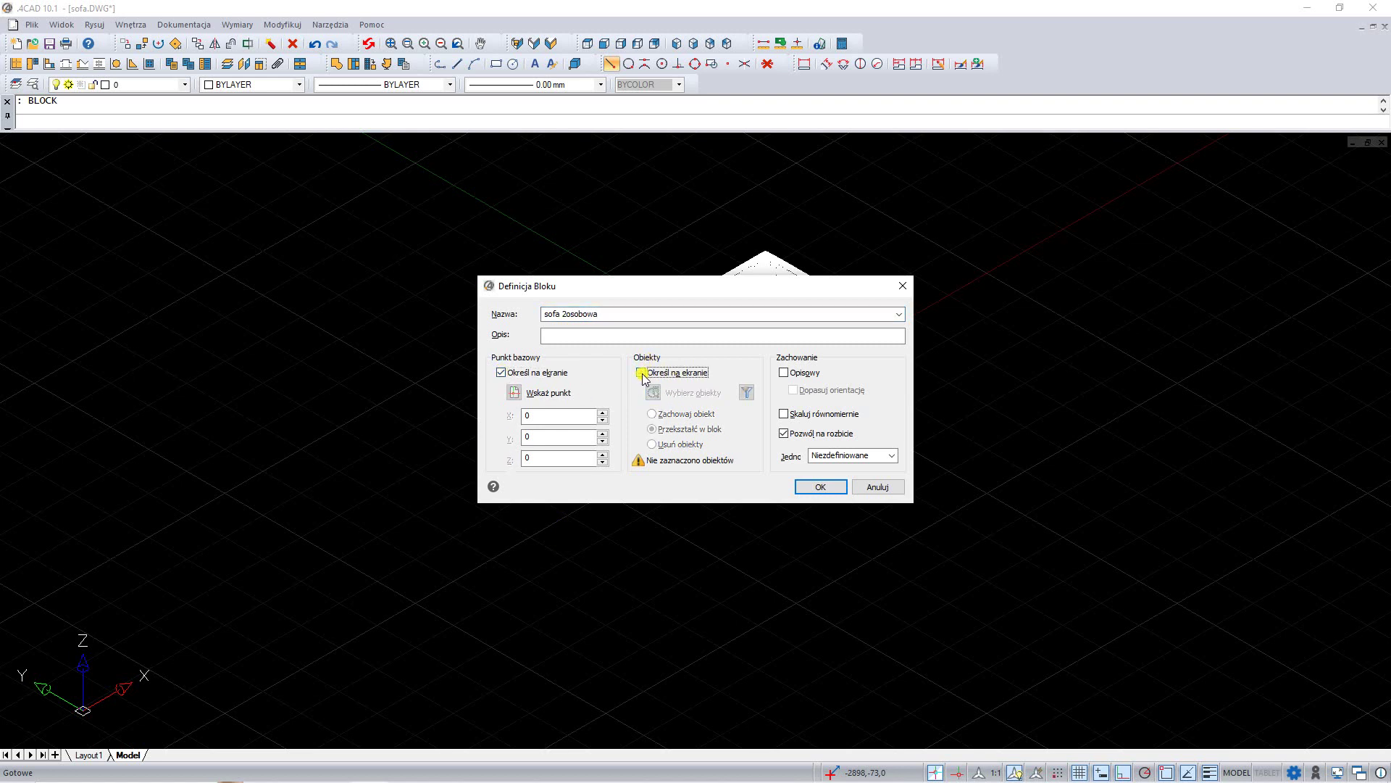
click(818, 487)
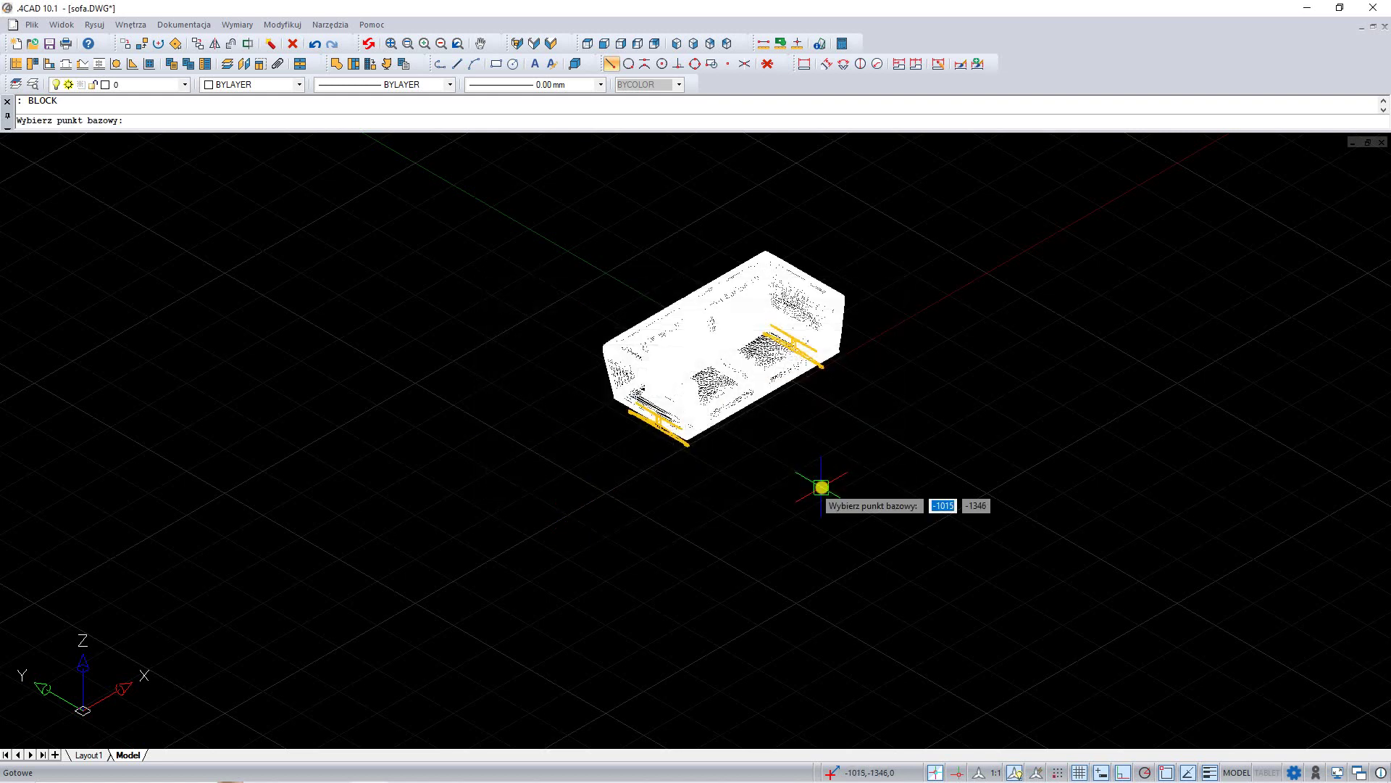
click(616, 415)
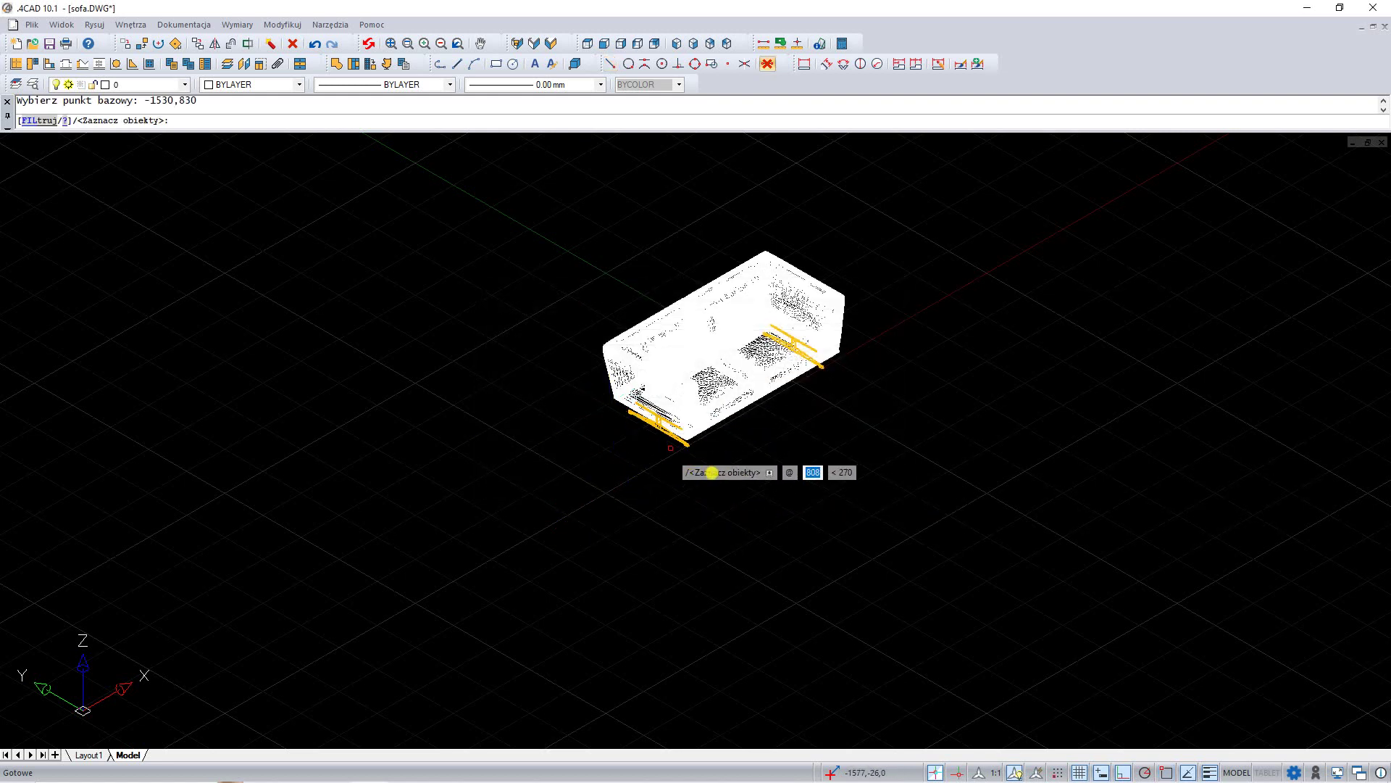
click(981, 529)
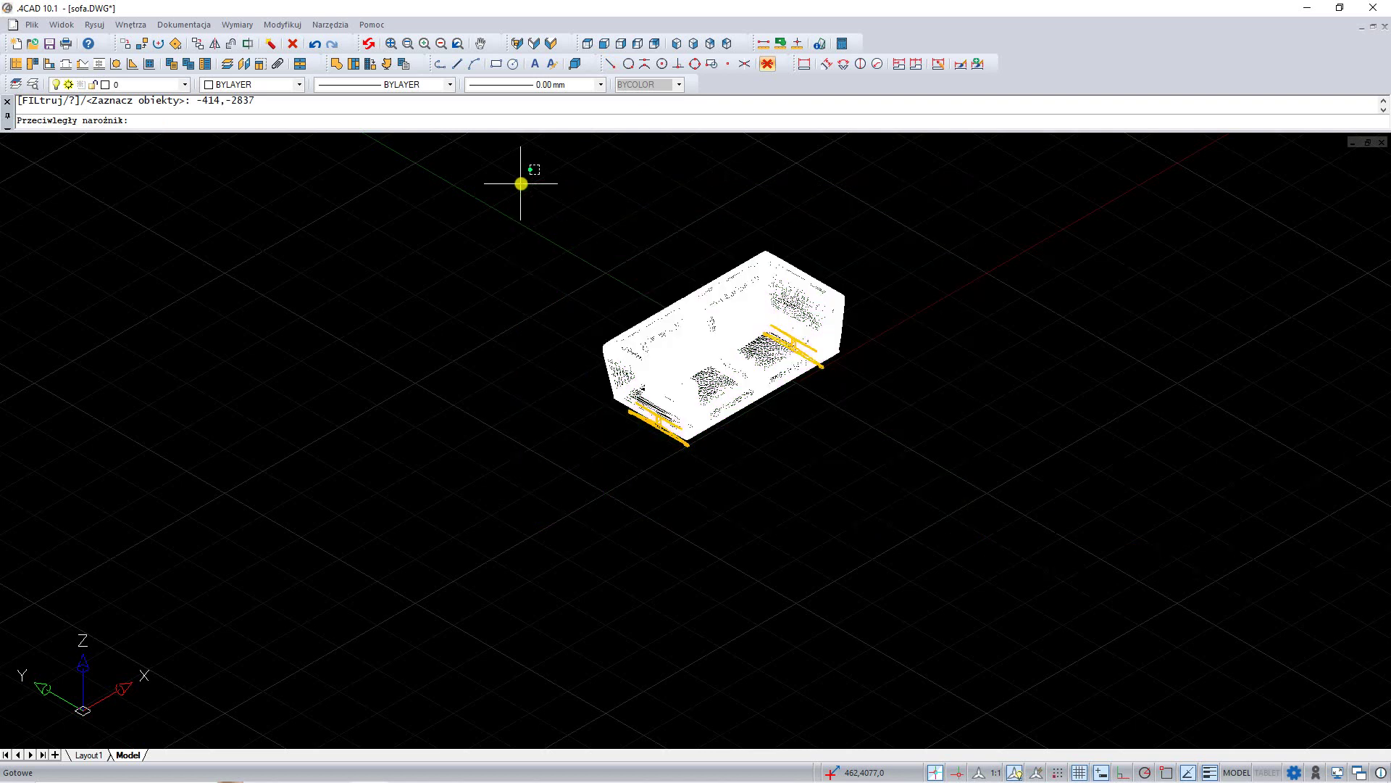
click(521, 184)
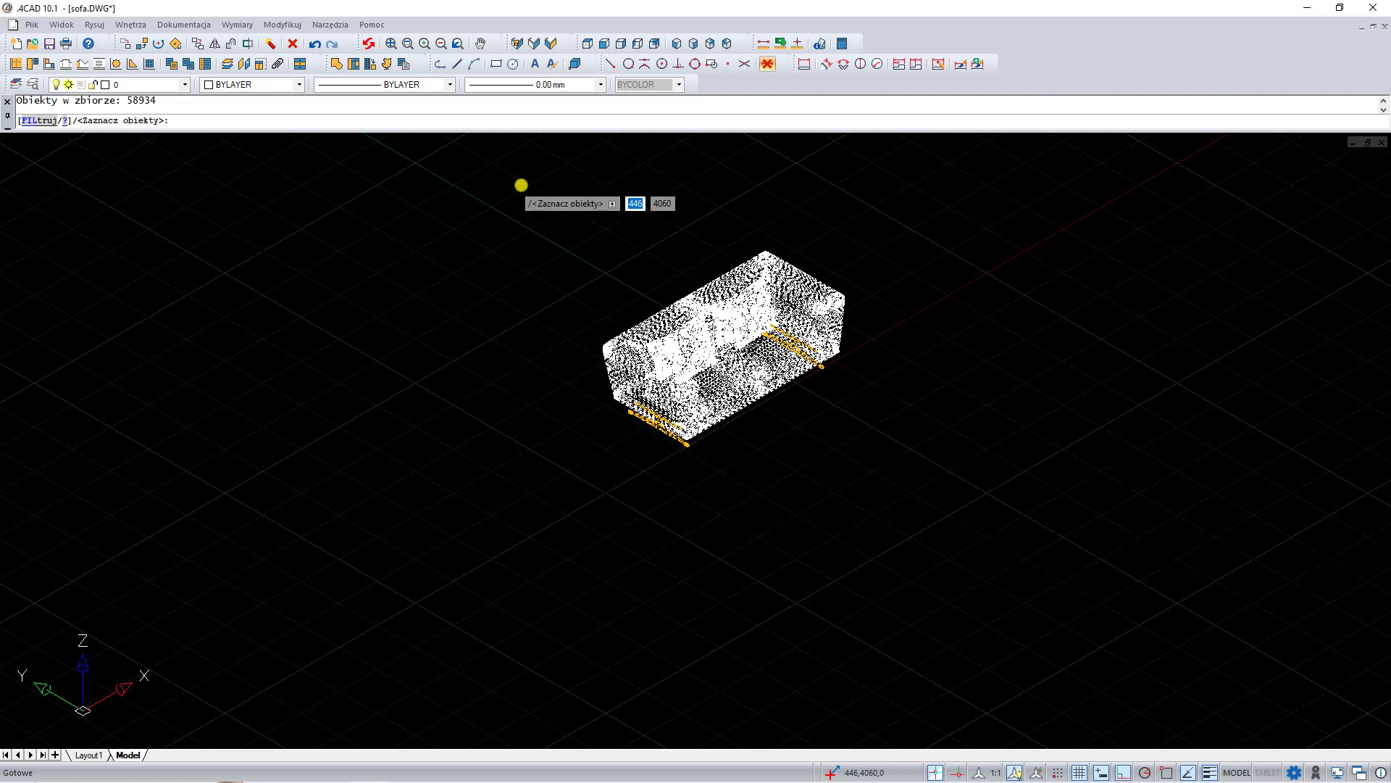
key(Return)
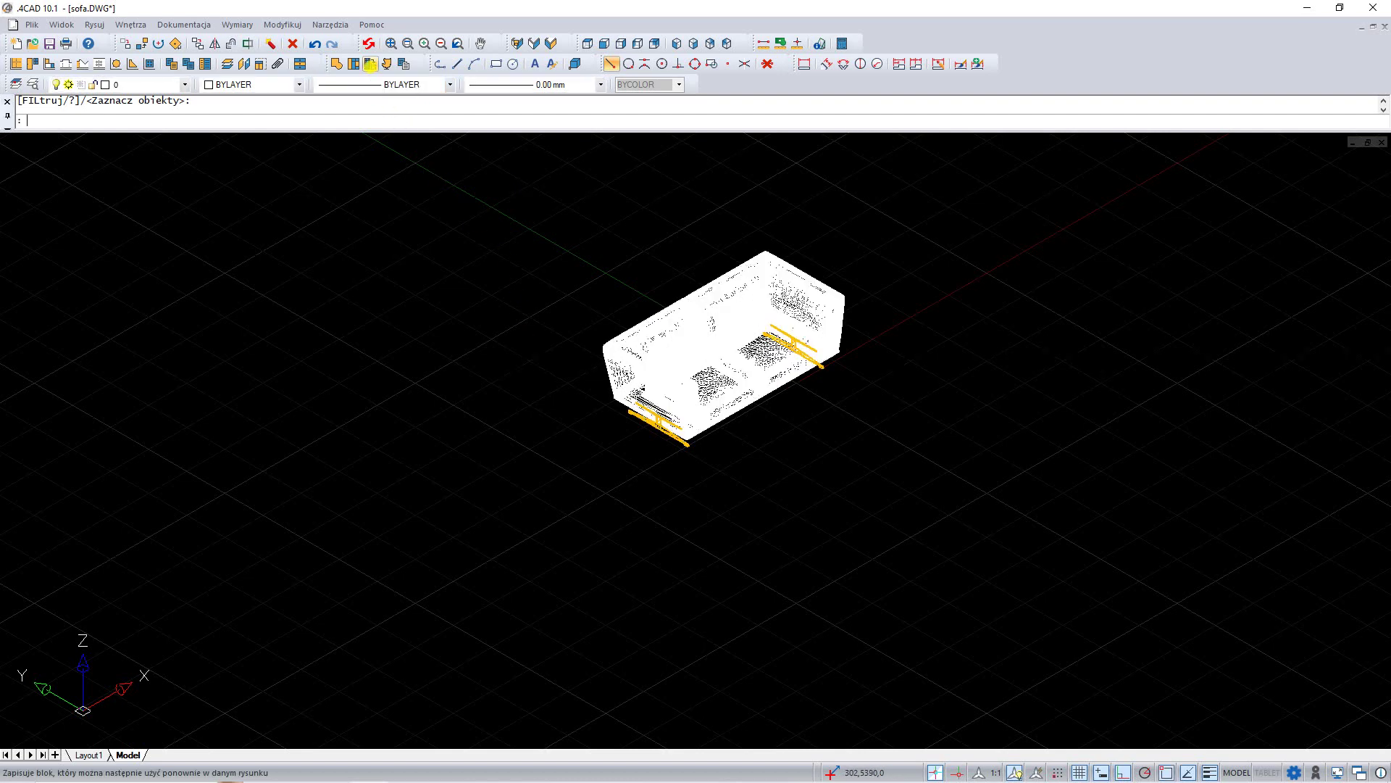
- Add the sofa to the library converter with insertion point Narożny dolny
click(370, 65)
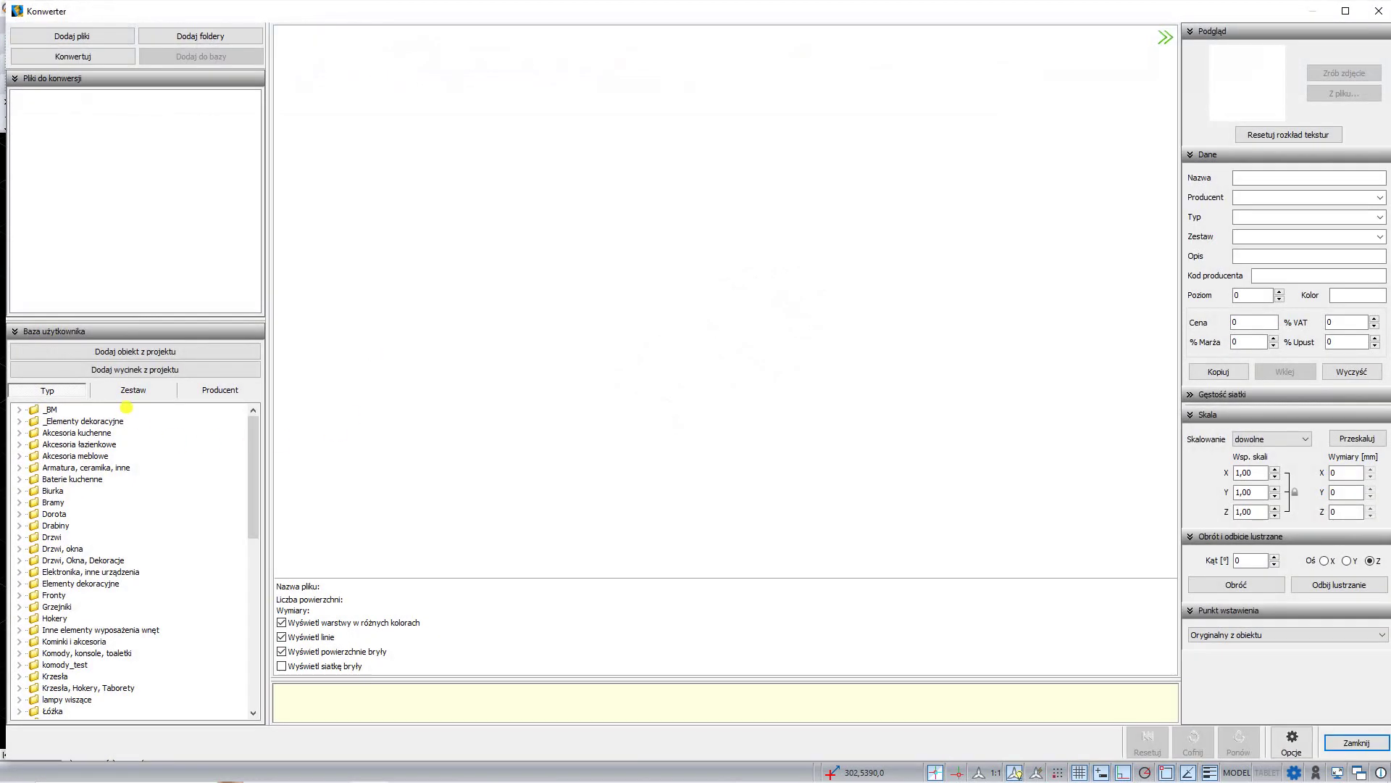
click(123, 351)
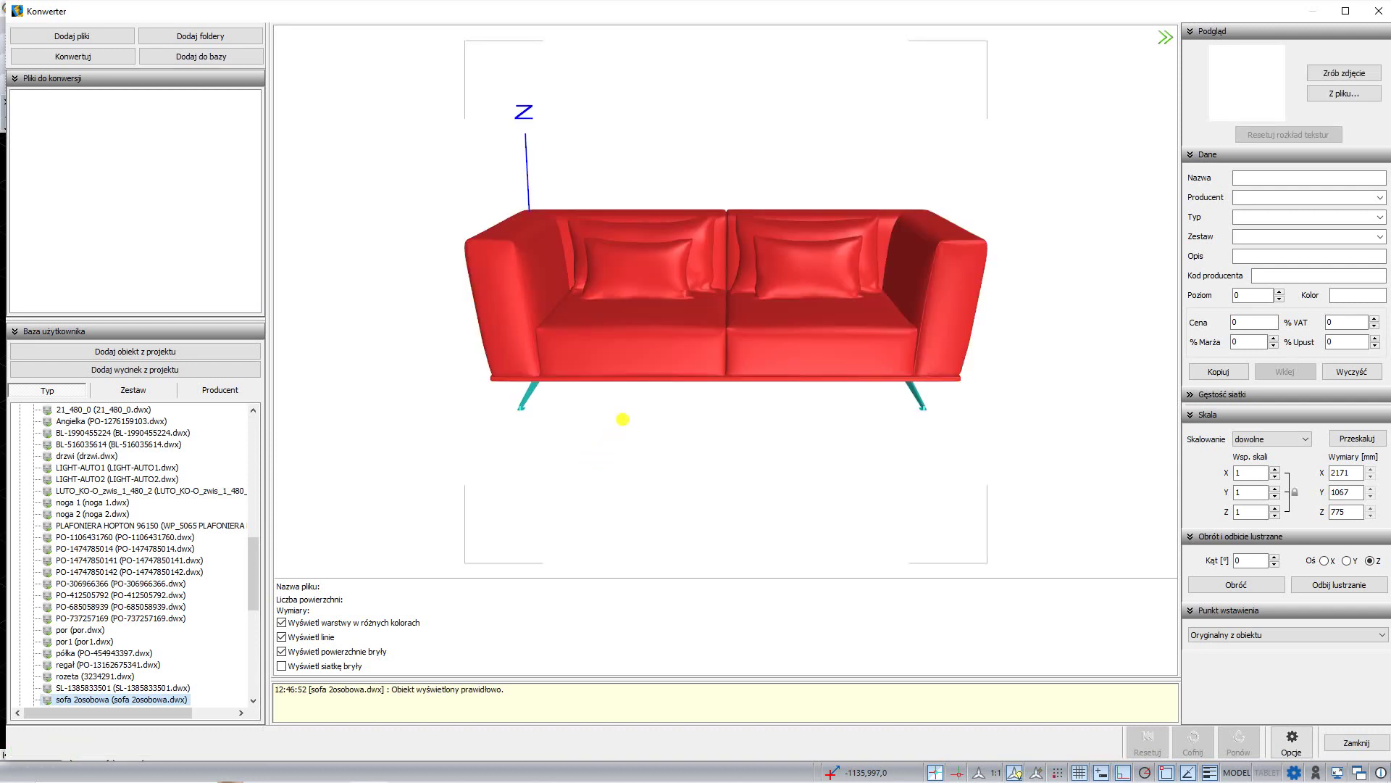
mouse_move(622, 418)
mouse_down()
mouse_move(659, 394)
mouse_move(481, 575)
mouse_move(689, 370)
mouse_move(410, 261)
mouse_move(773, 289)
mouse_move(1033, 283)
mouse_up()
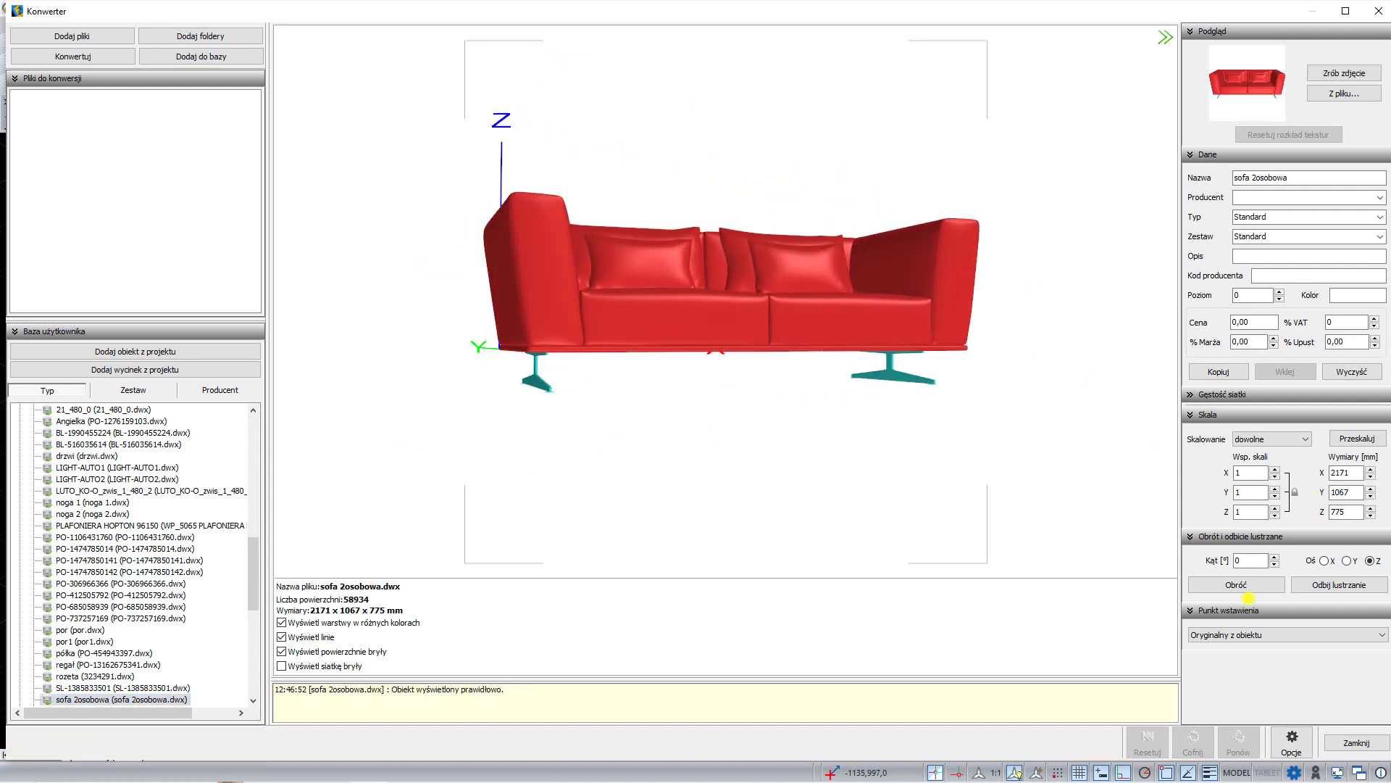
click(1353, 639)
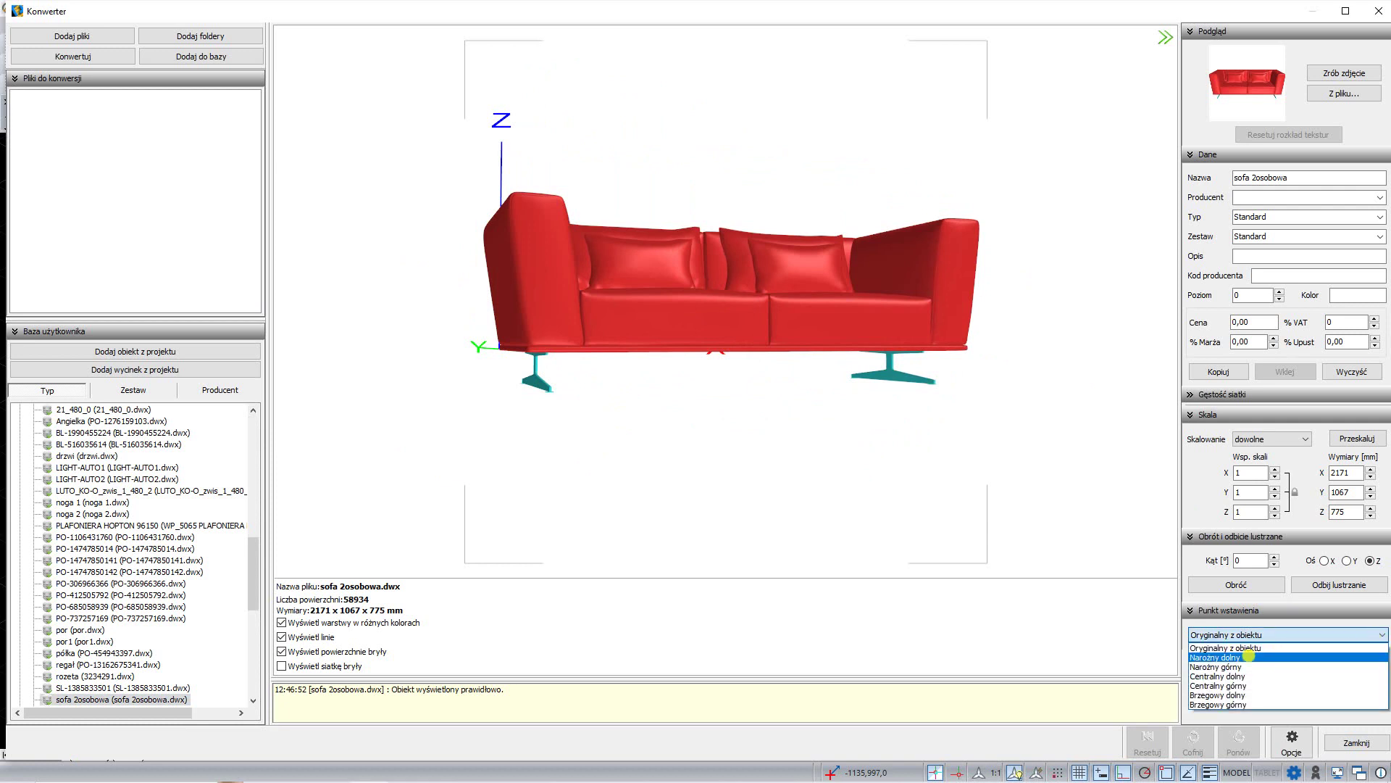
click(1236, 657)
drag(857, 381, 835, 384)
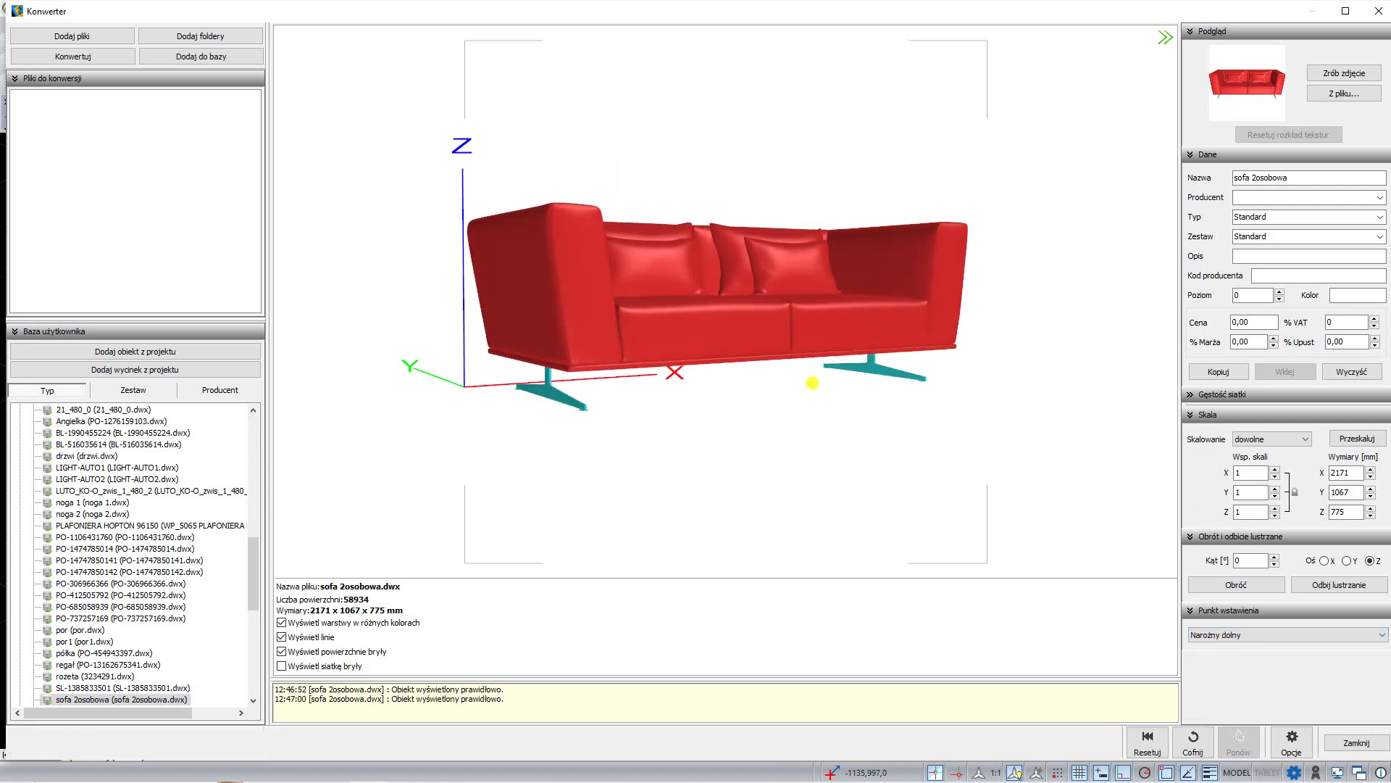
- Set the sofa's library type to _BM, then close the converter
click(1379, 217)
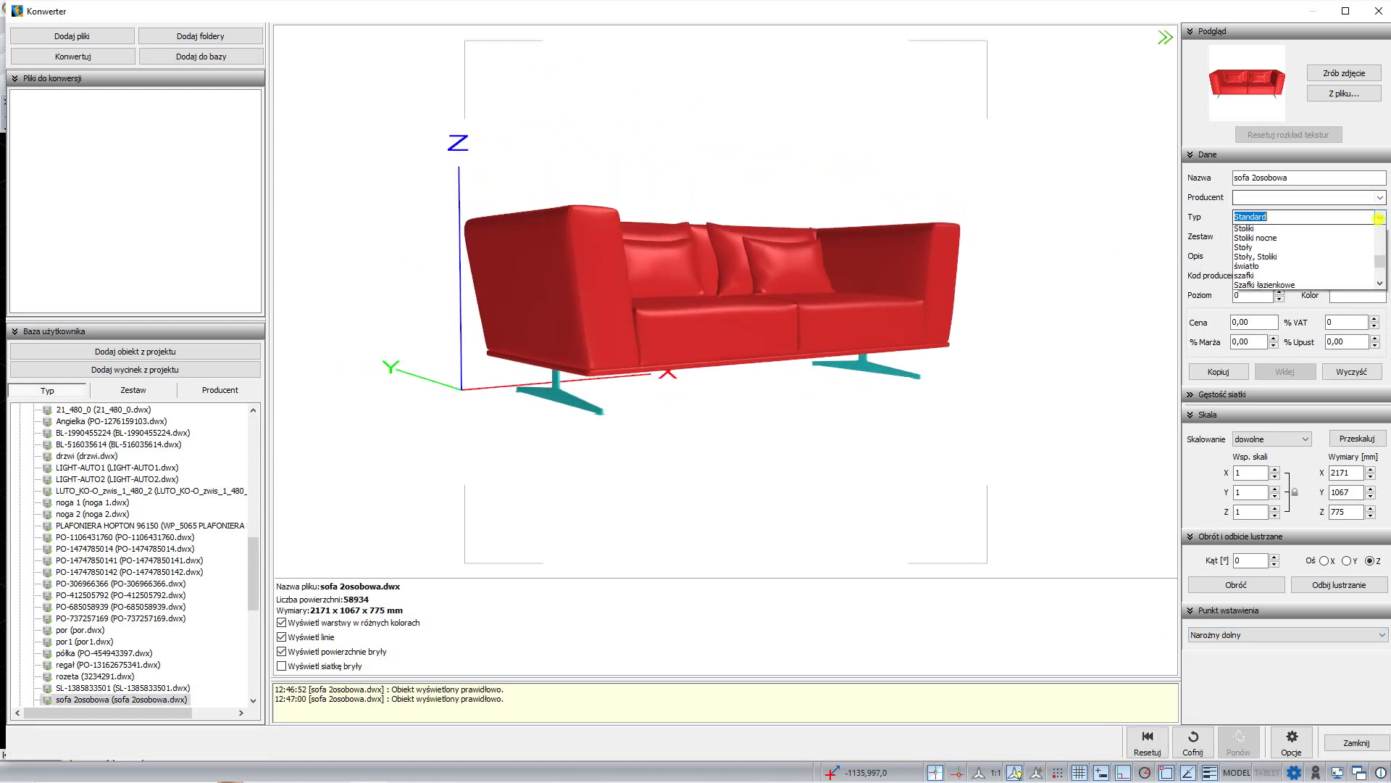
drag(1377, 273, 1378, 232)
click(1261, 231)
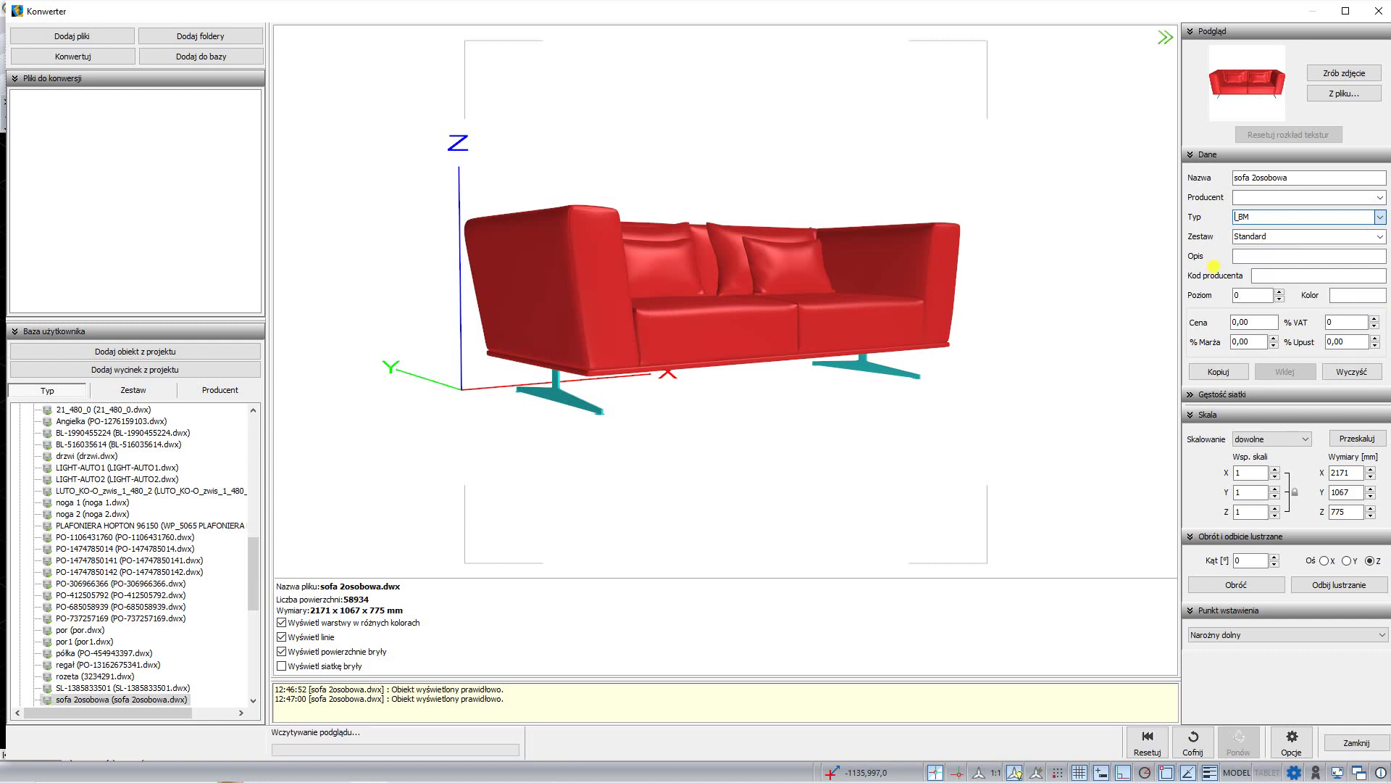
drag(797, 380, 765, 383)
scroll(249, 542, up, 10)
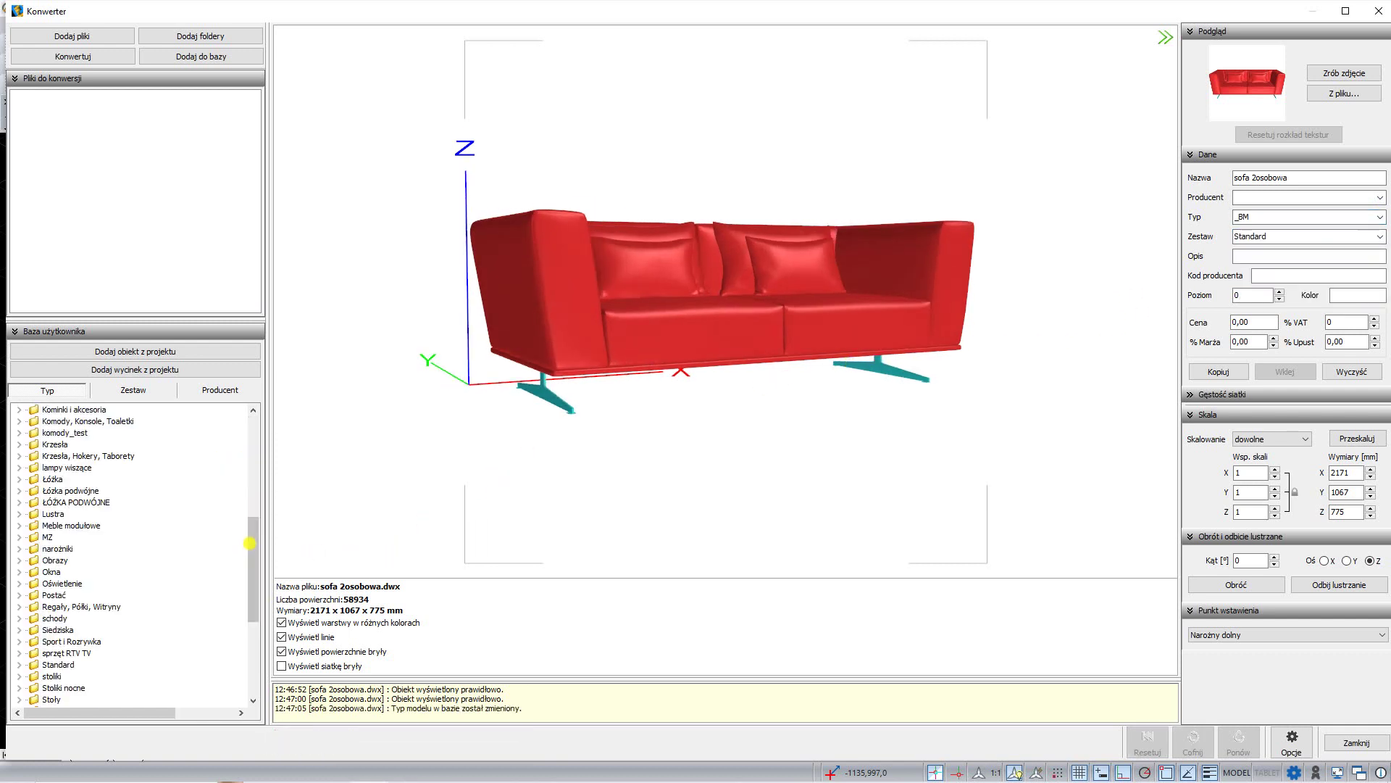
scroll(243, 475, up, 5)
scroll(242, 441, up, 5)
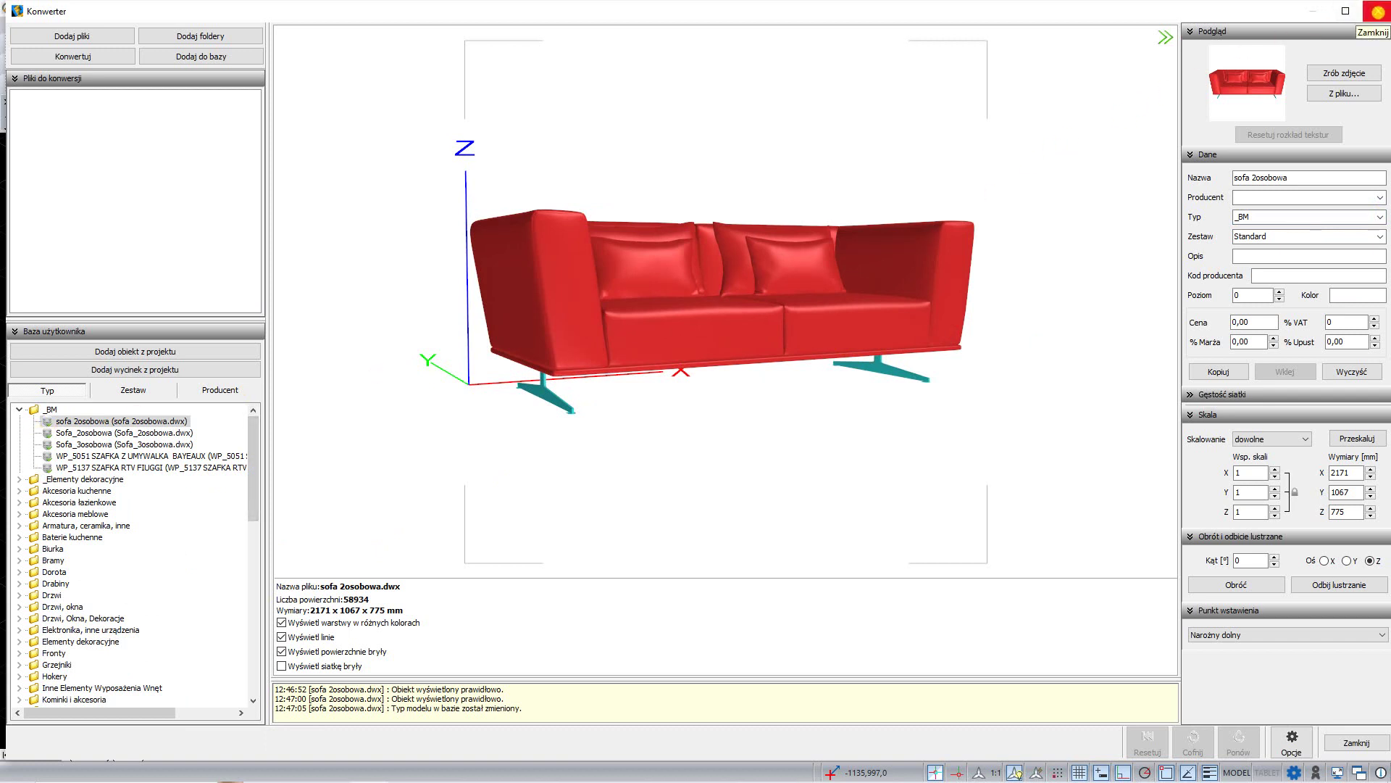
click(1378, 11)
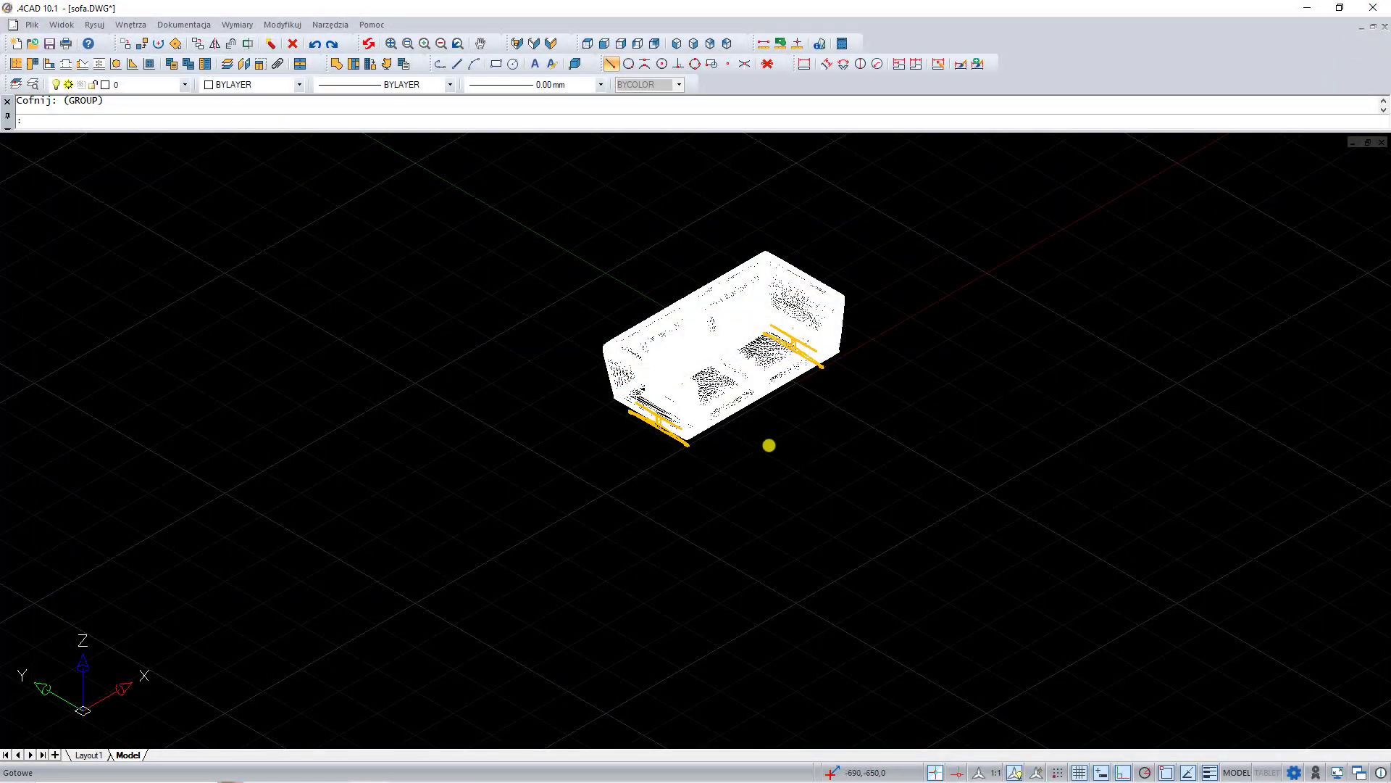
- Delete the current sofa and open the sofa2 room project
click(702, 420)
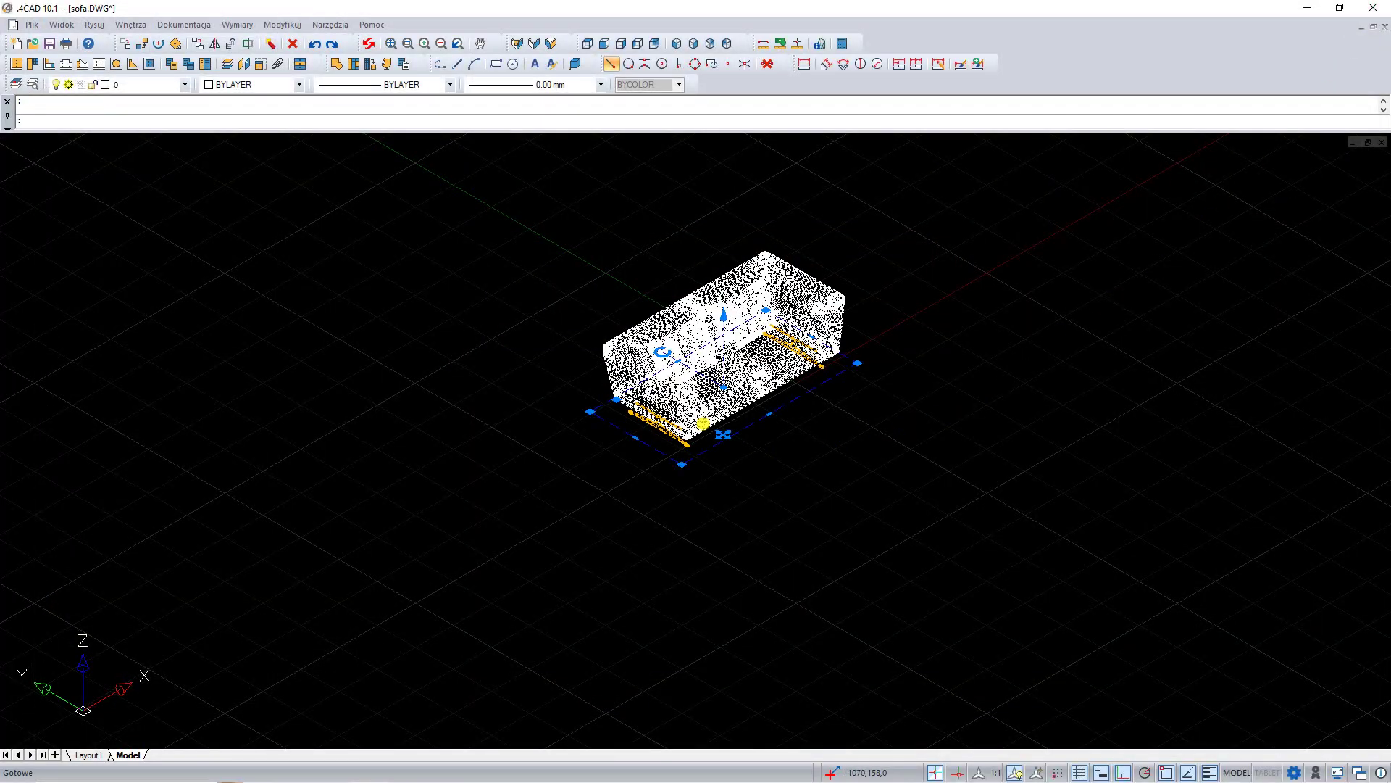
key(Delete)
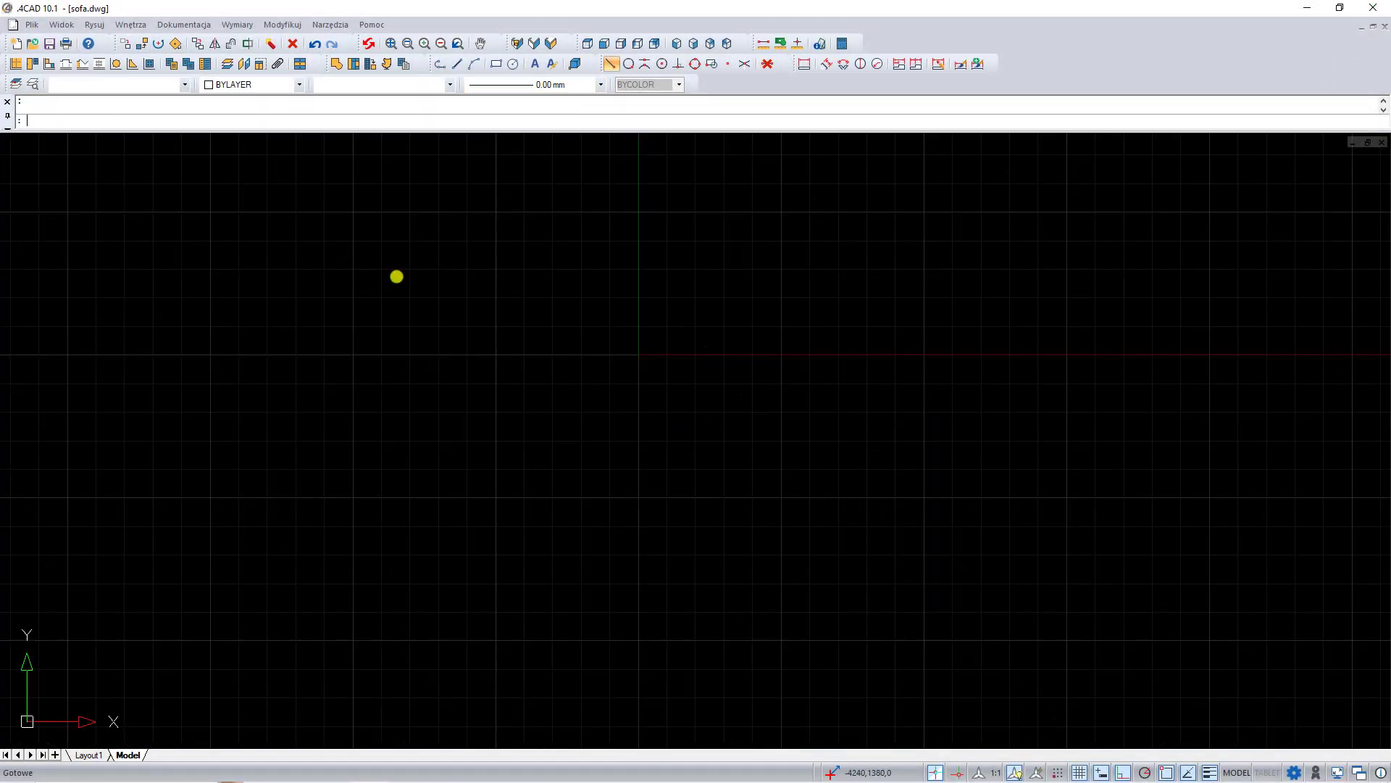
click(32, 44)
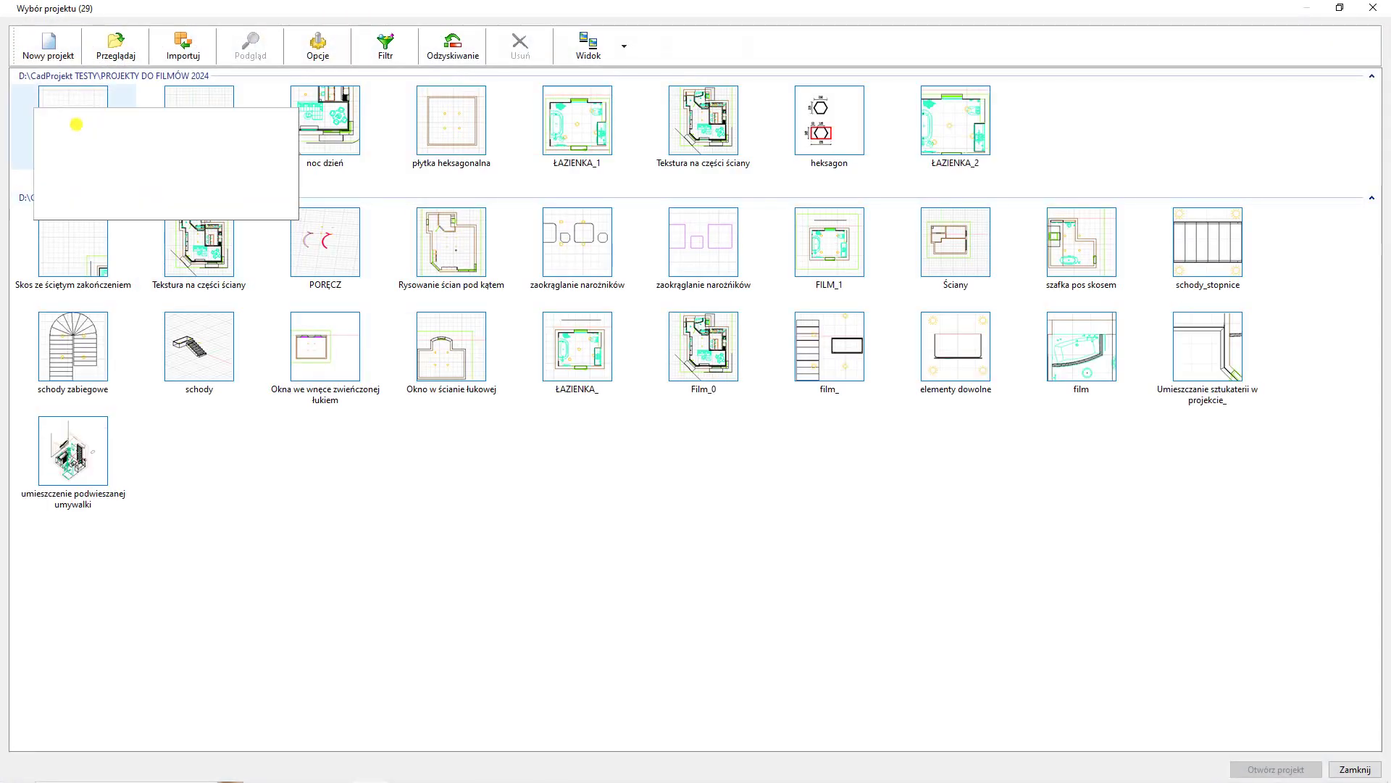
click(78, 123)
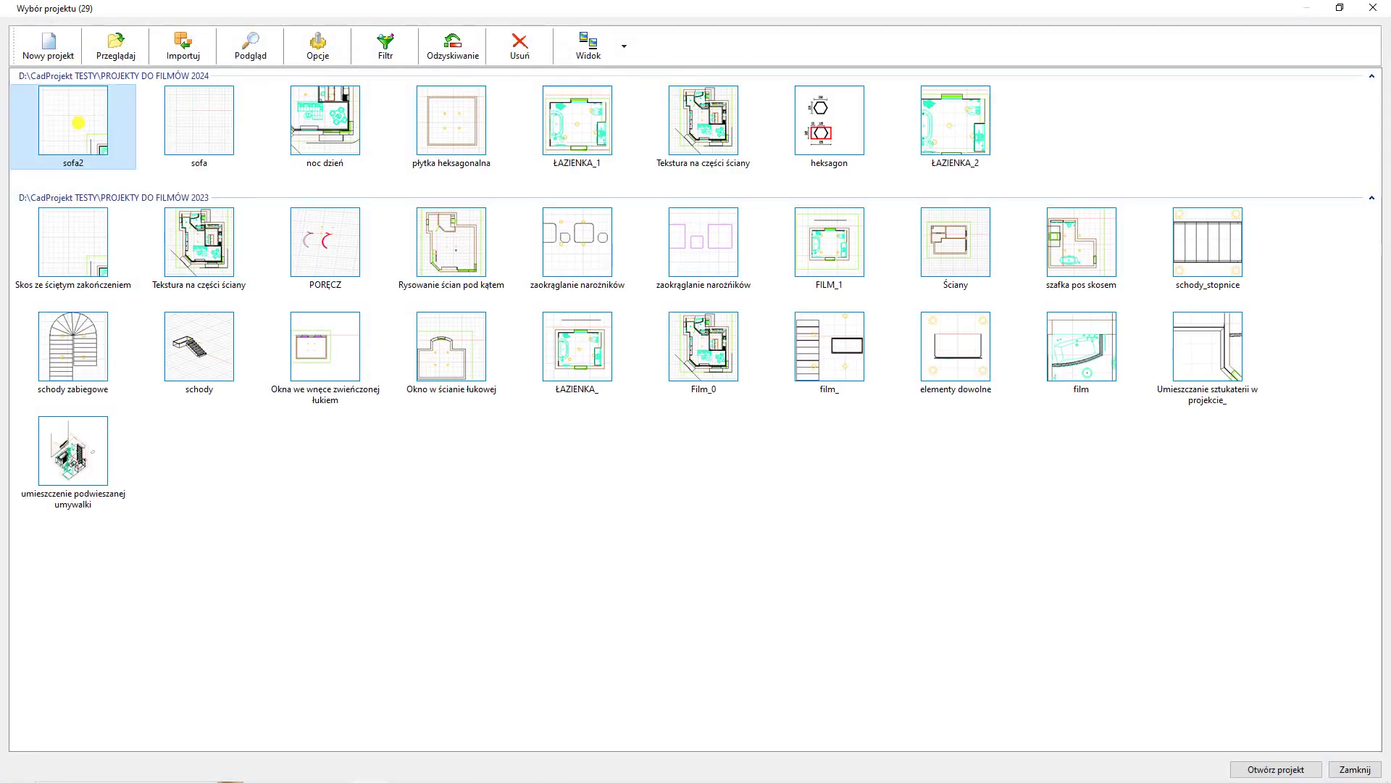
double_click(78, 123)
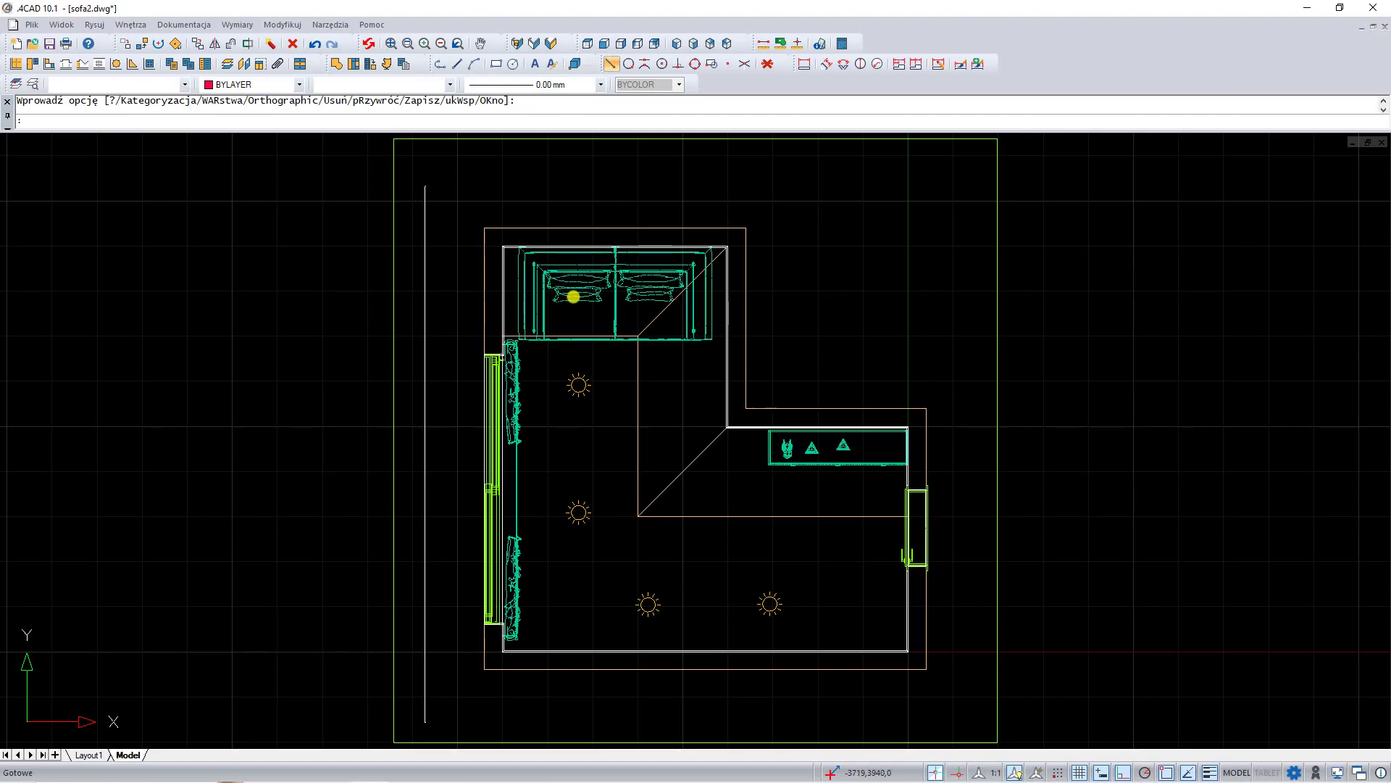
- Replace the sofa2 room's sofa with sofa 2osobowa against the top wall
click(574, 296)
key(Delete)
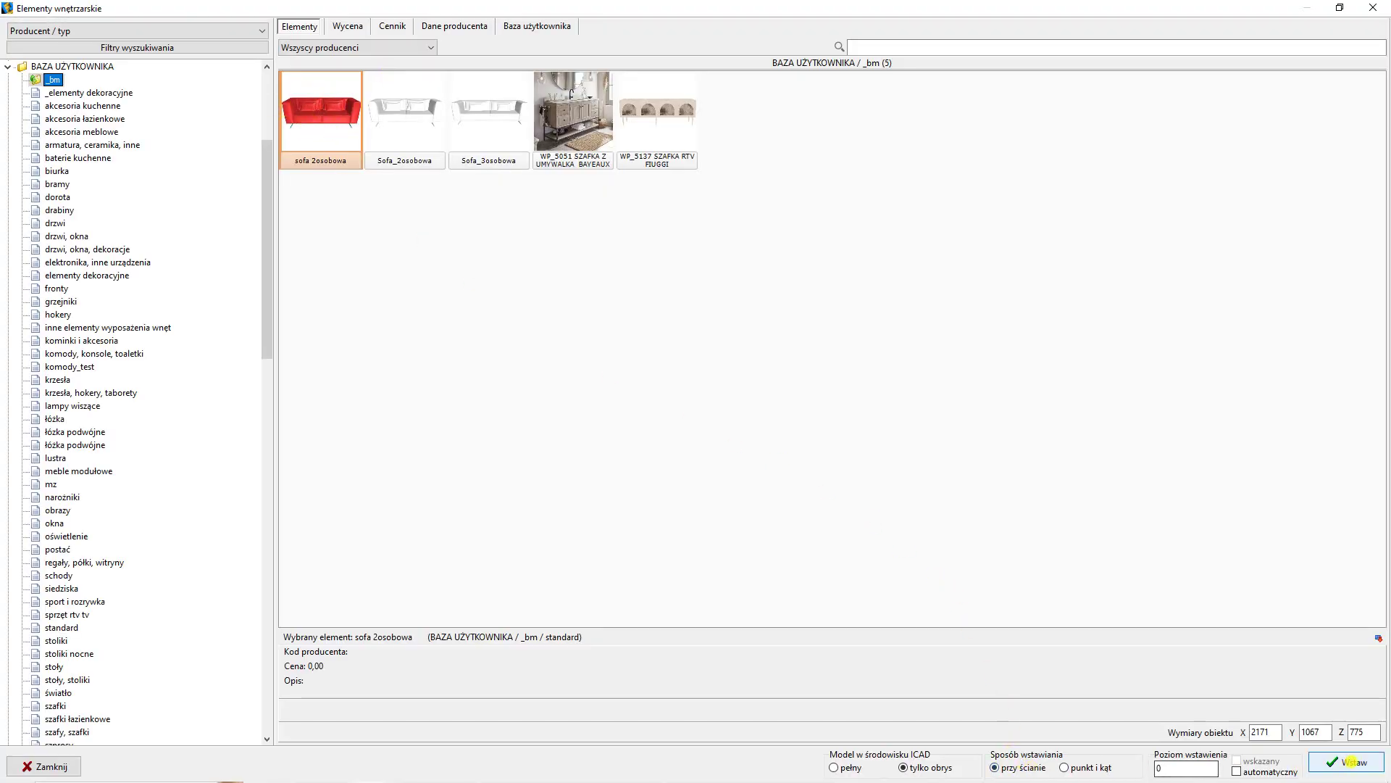
click(1347, 761)
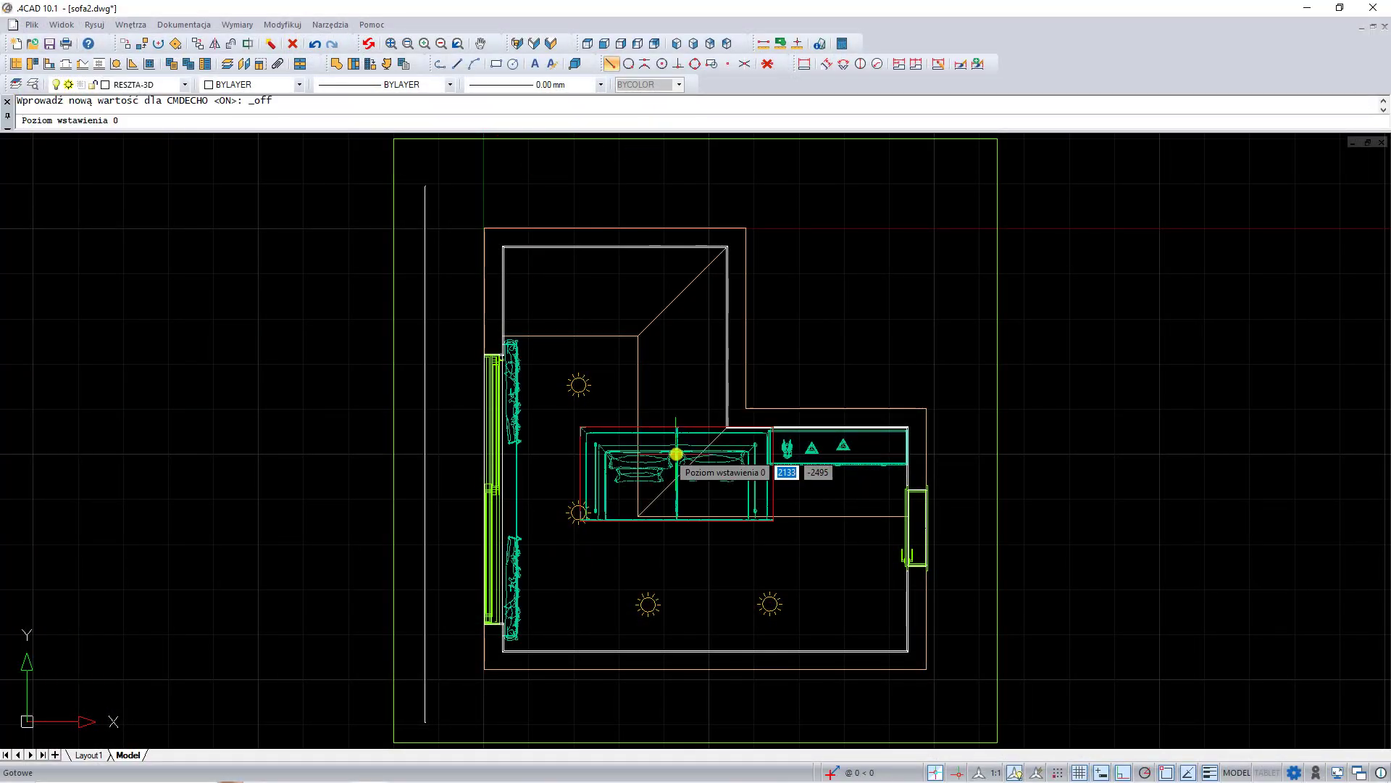
click(617, 300)
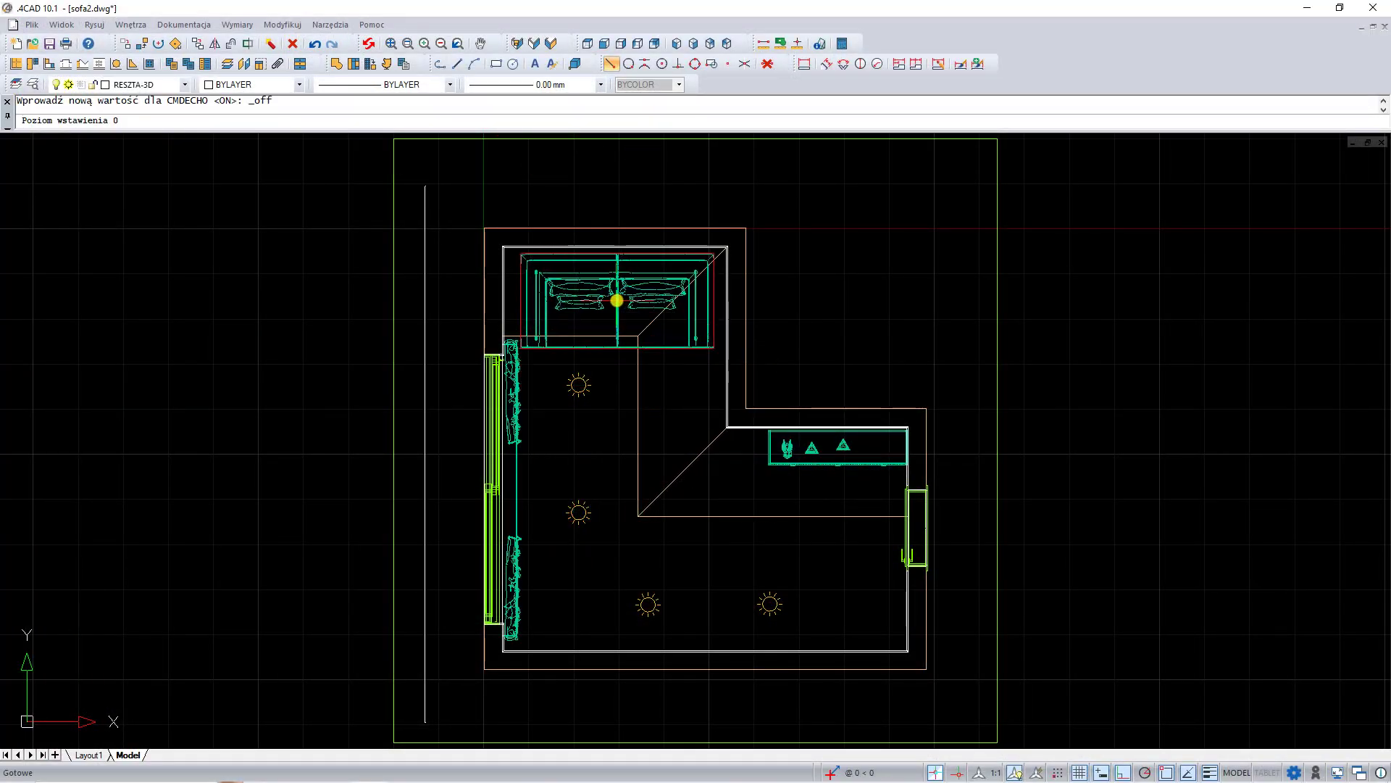
key(Escape)
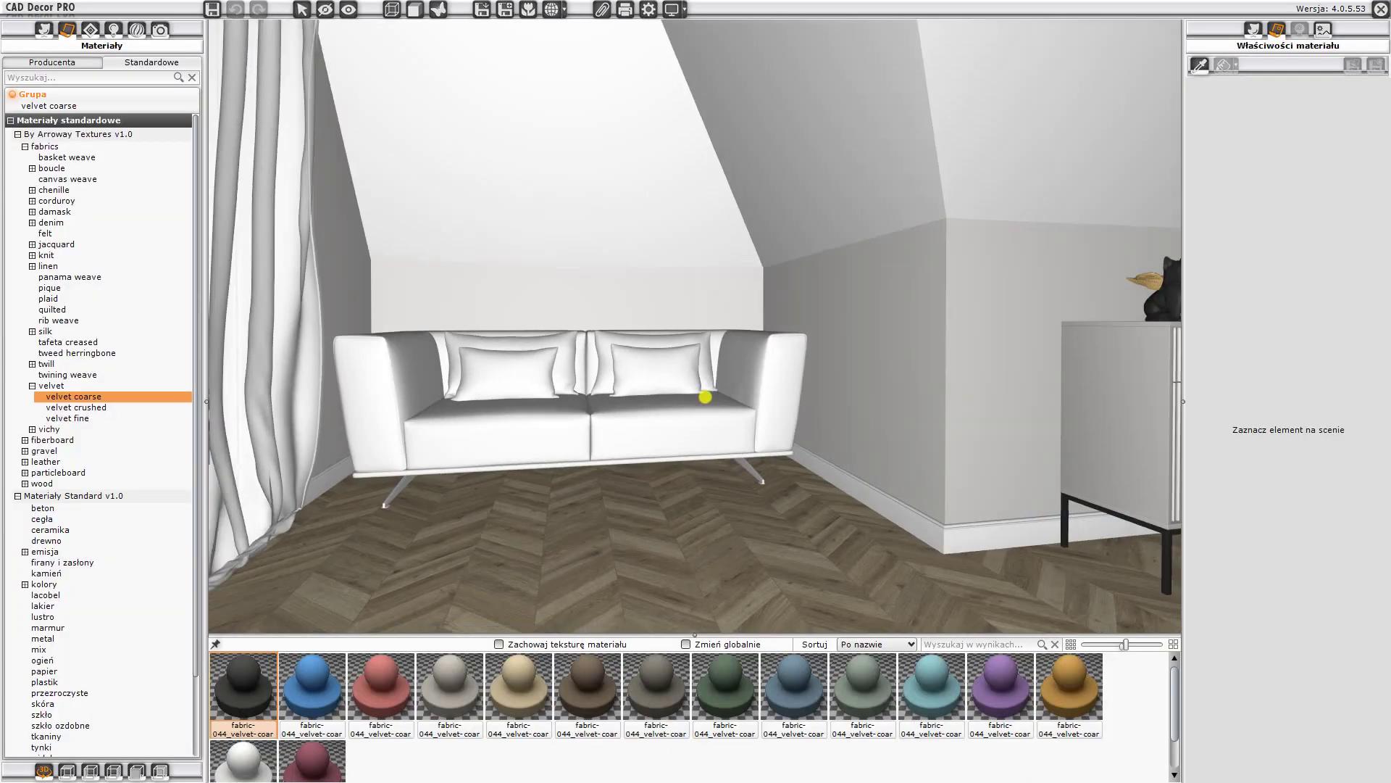
- Apply the black fabric-044 velvet coarse material to the sofa
drag(705, 396, 697, 397)
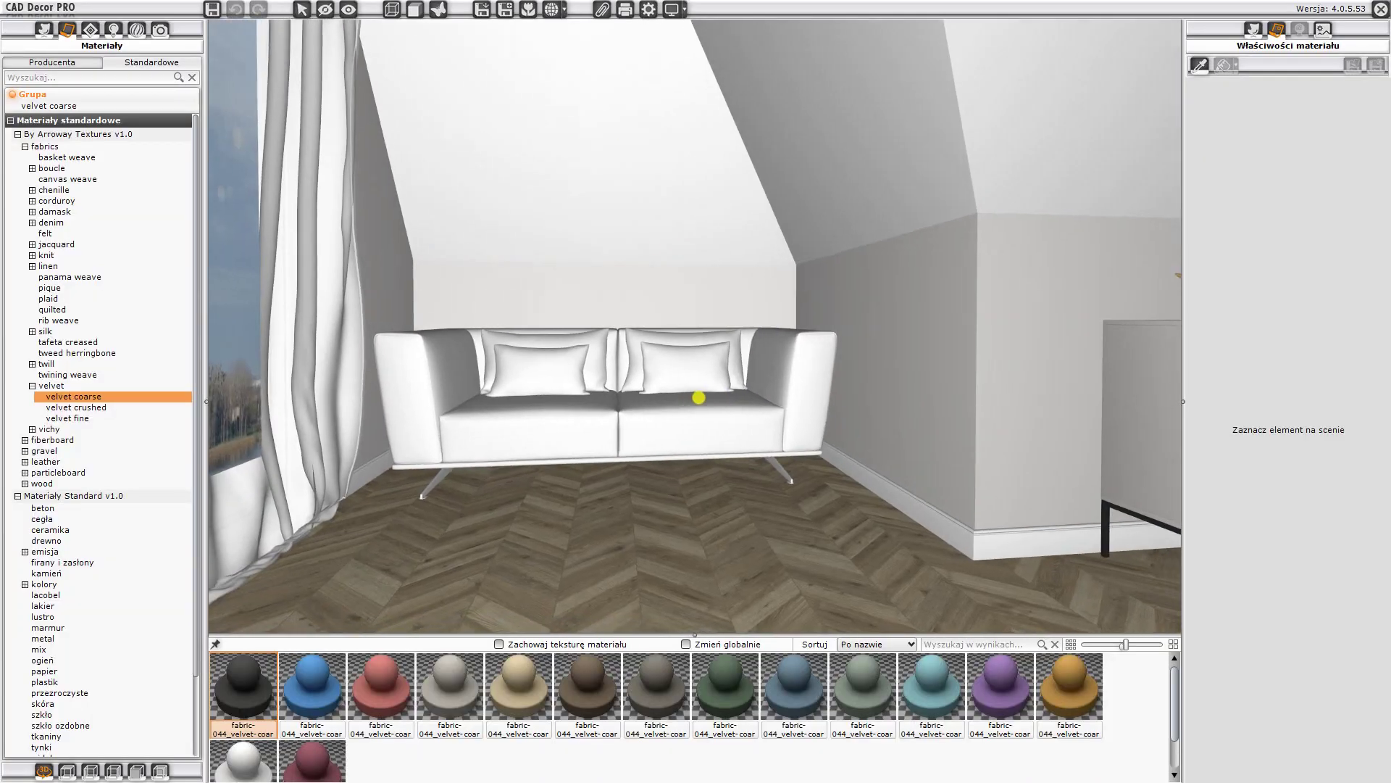
drag(220, 658, 507, 397)
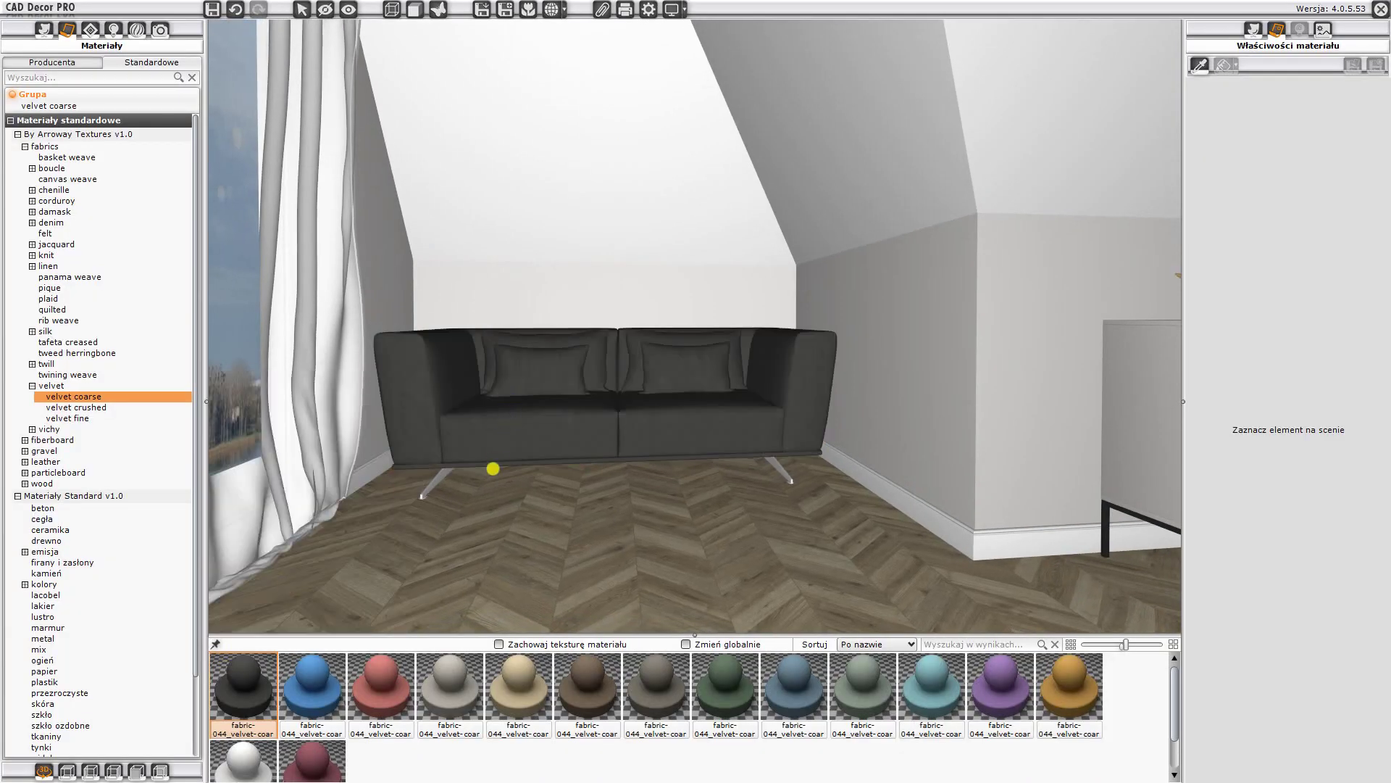
drag(718, 464, 1096, 435)
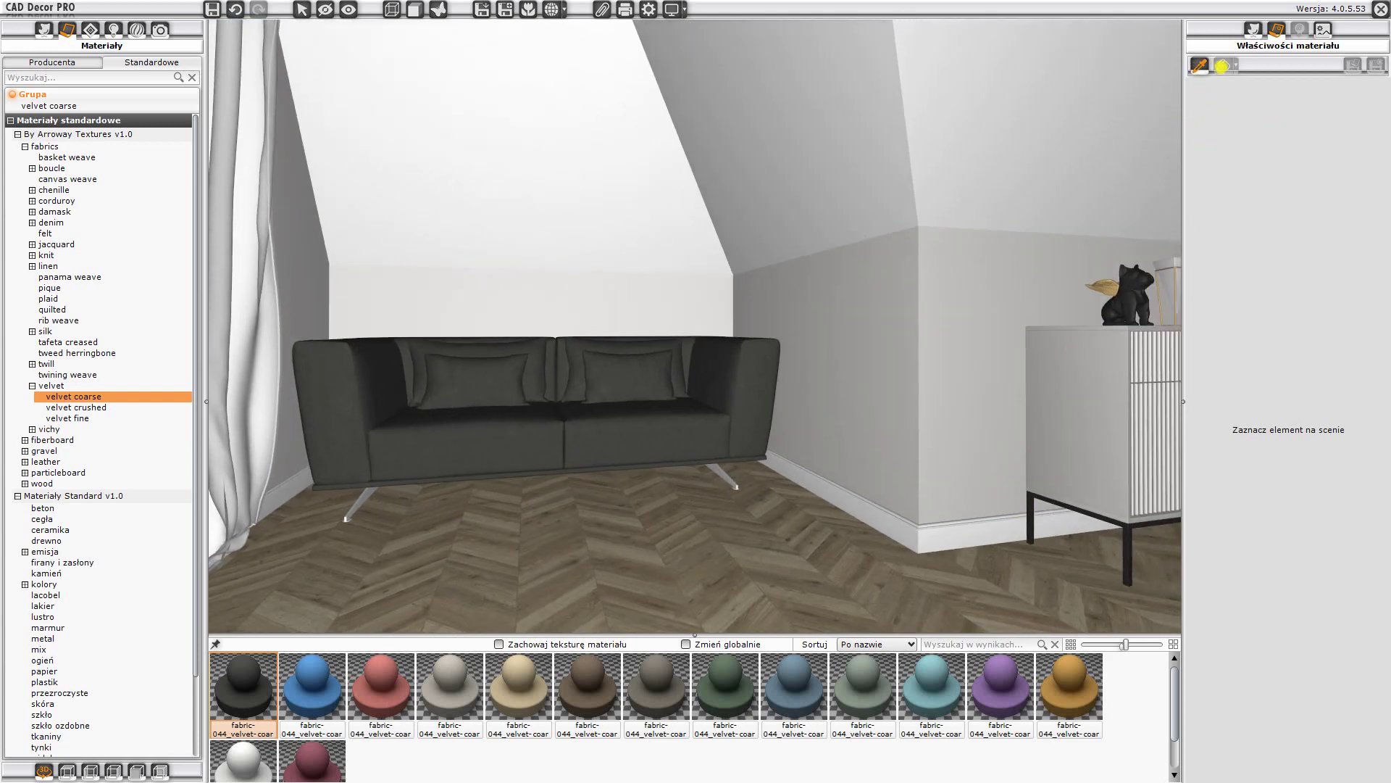
- Paint the sofa legs with the same dark velvet and check the texture
click(1222, 66)
click(727, 477)
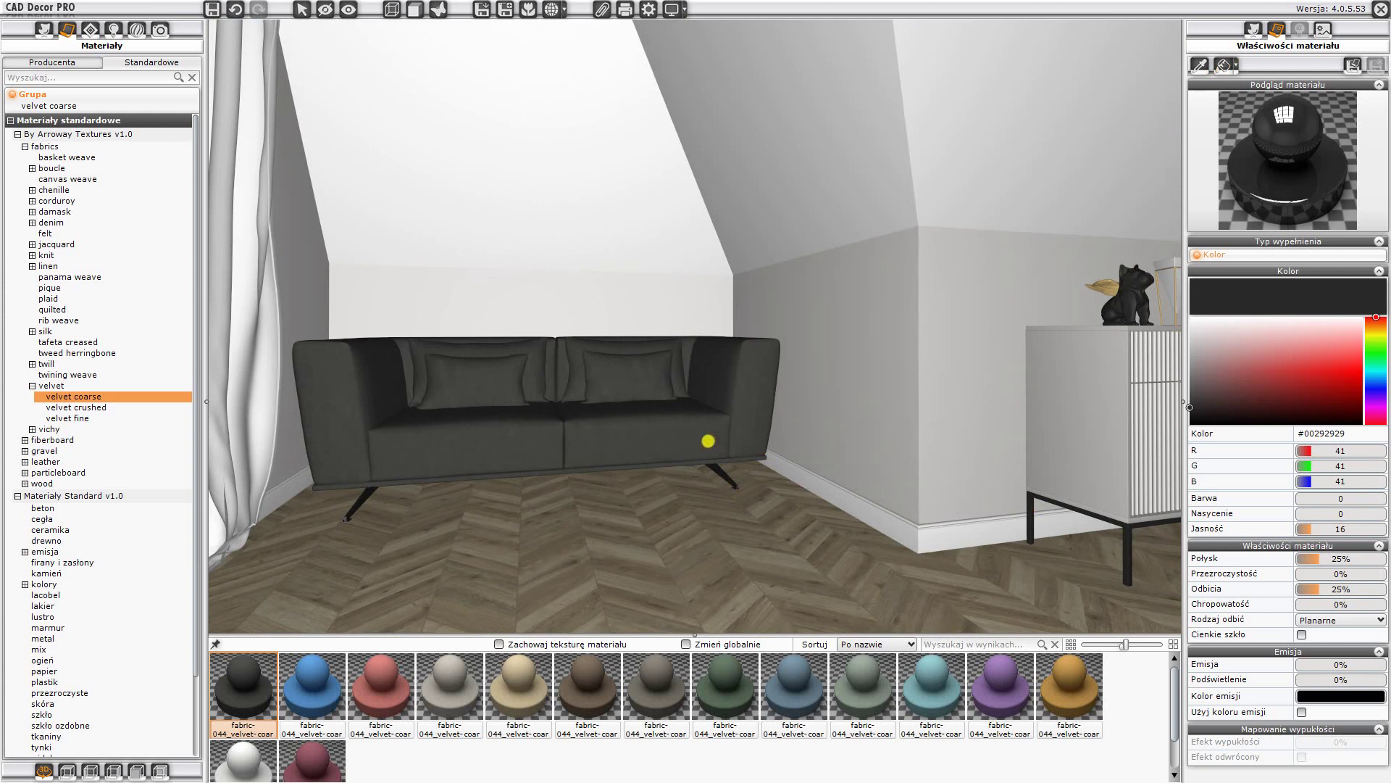
click(708, 440)
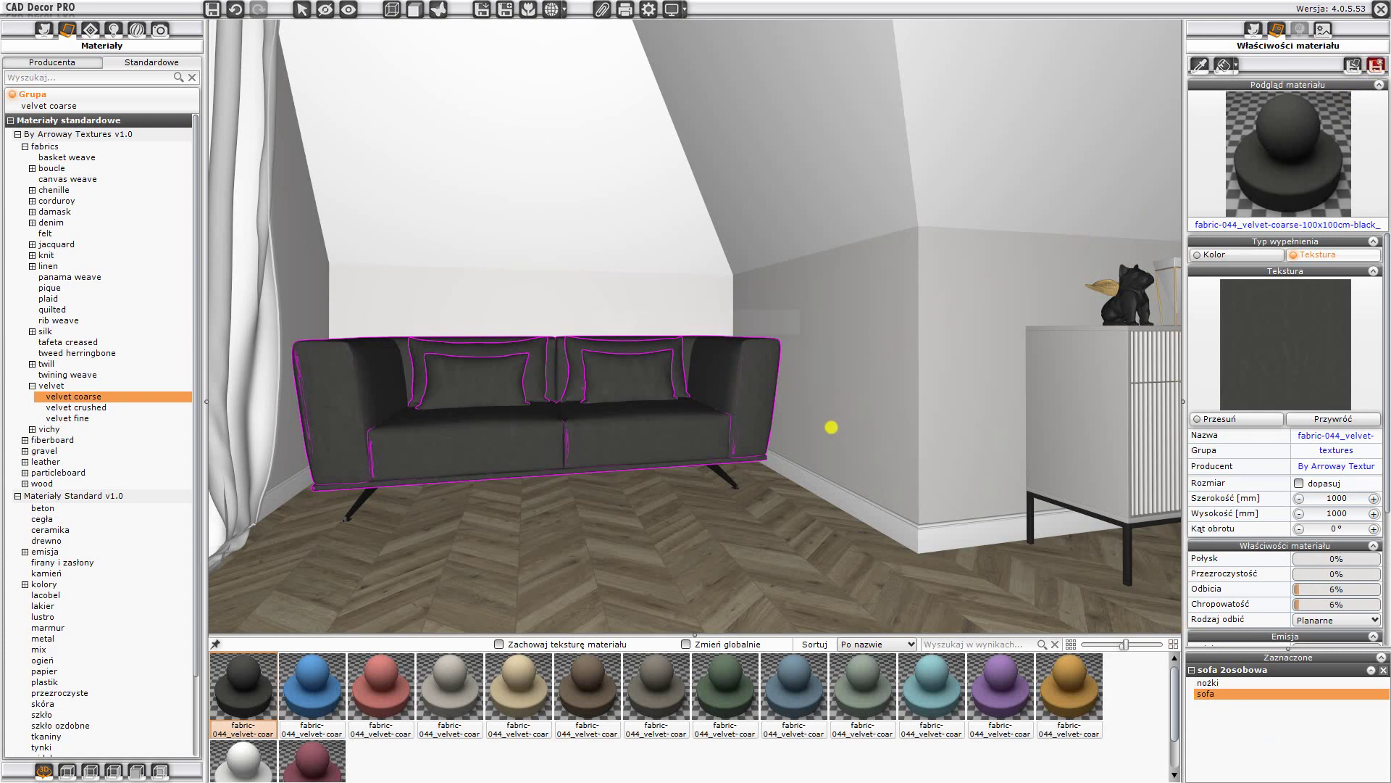
drag(789, 458, 410, 377)
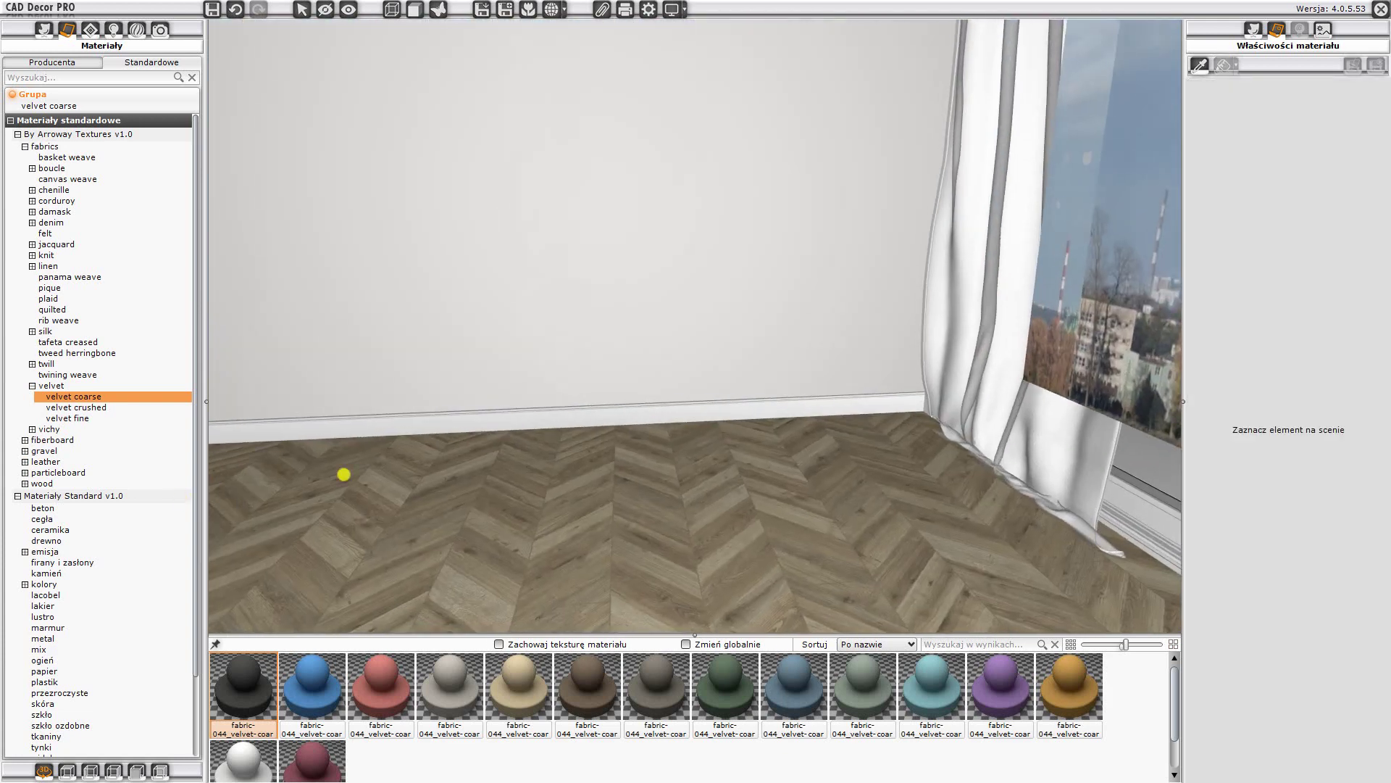
- Pick sofa 2osobowa from the user library's _bm folder in Elementy wnętrzarskie
click(46, 34)
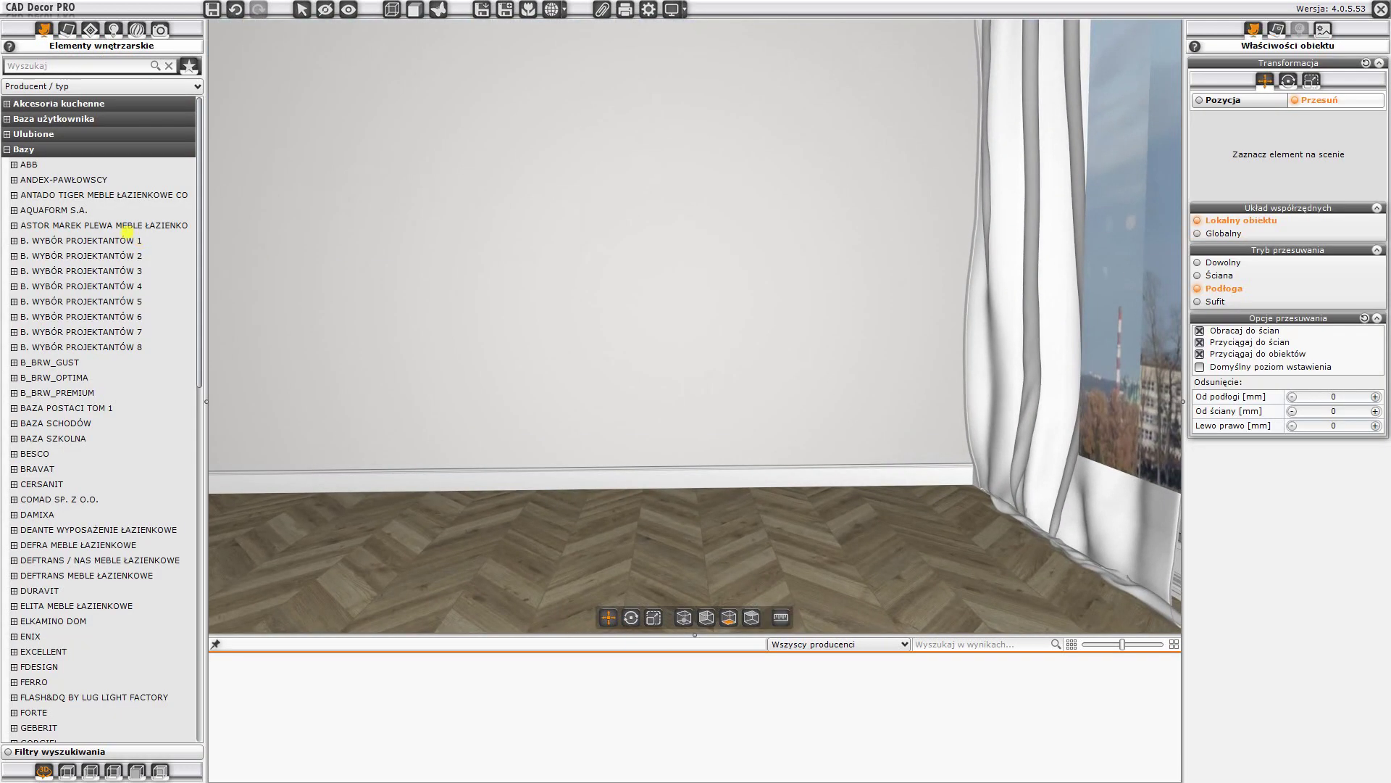
click(7, 119)
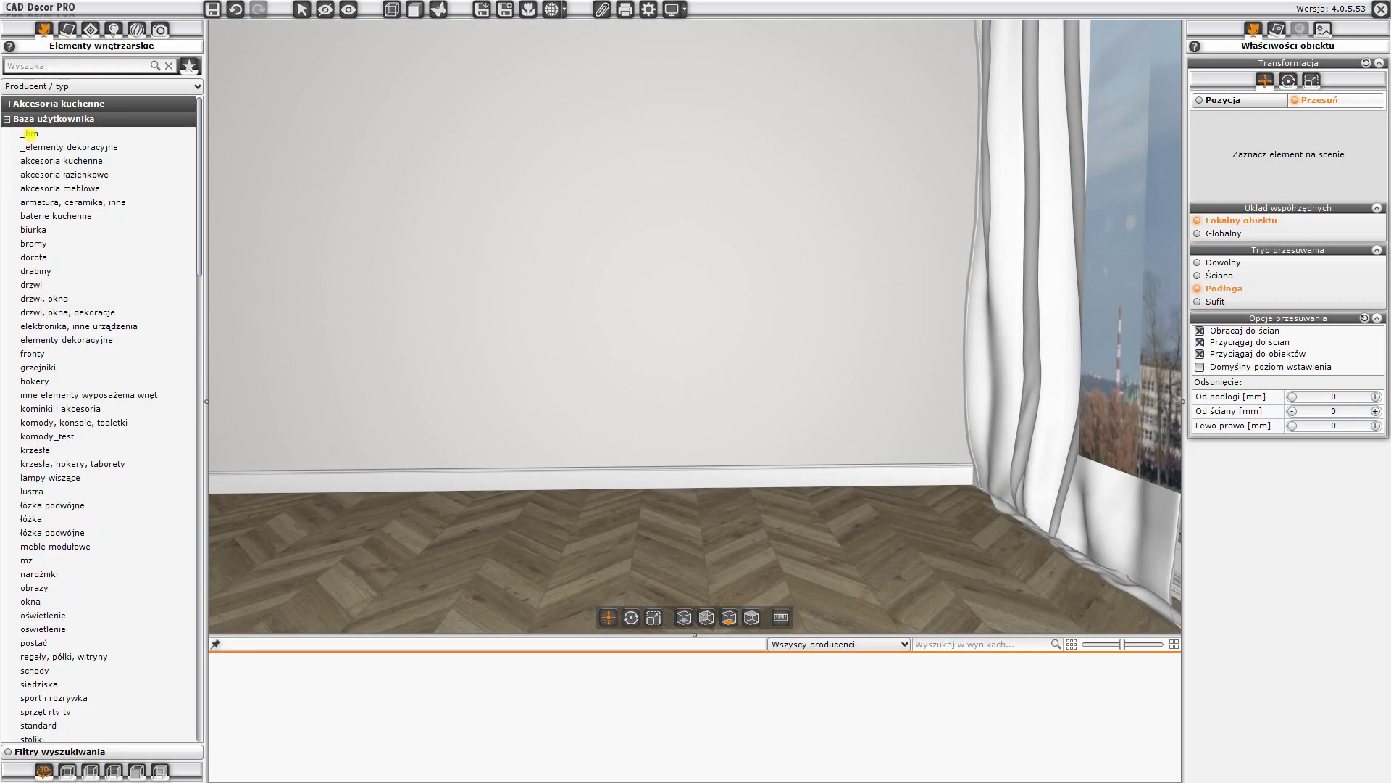
click(30, 134)
click(250, 685)
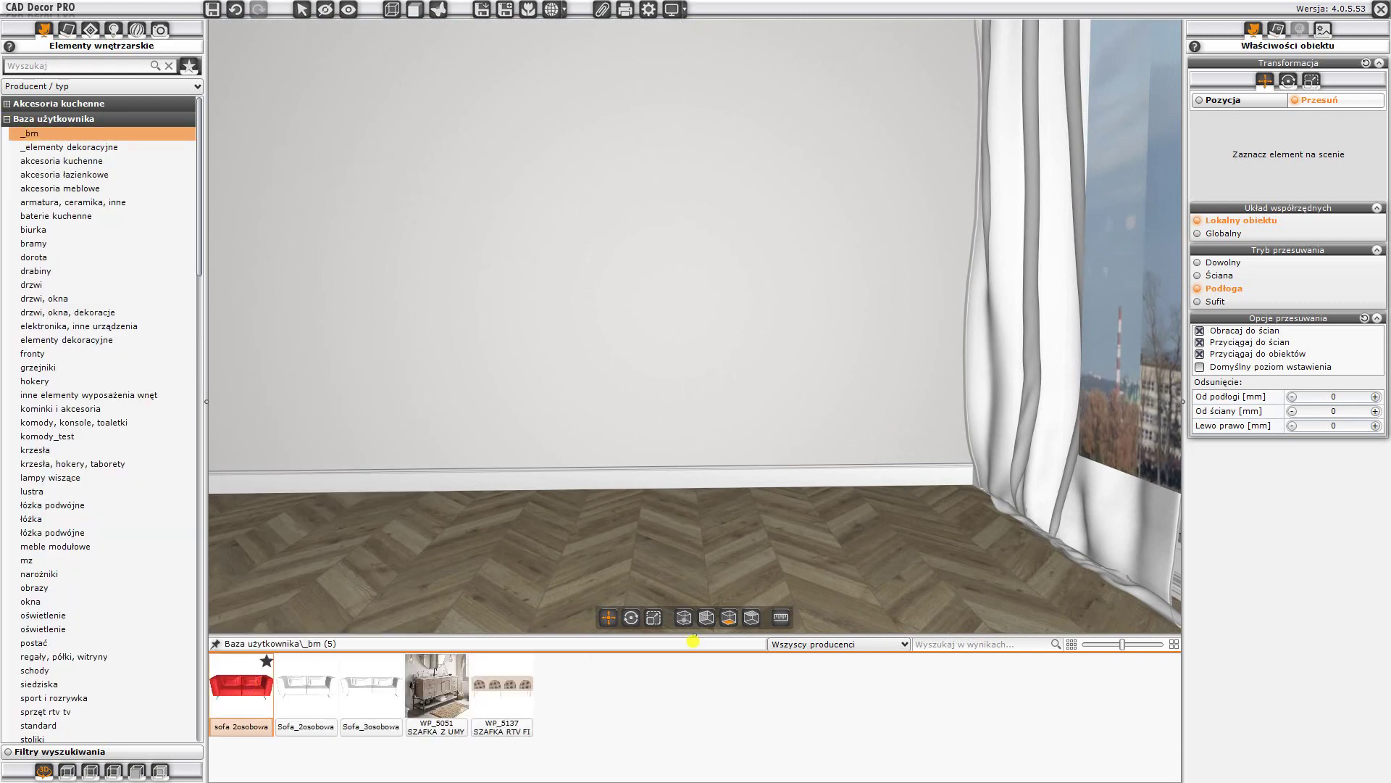
- Place the sofa against a wall in Ściana mode, then close CAD Decor PRO
click(706, 617)
click(511, 498)
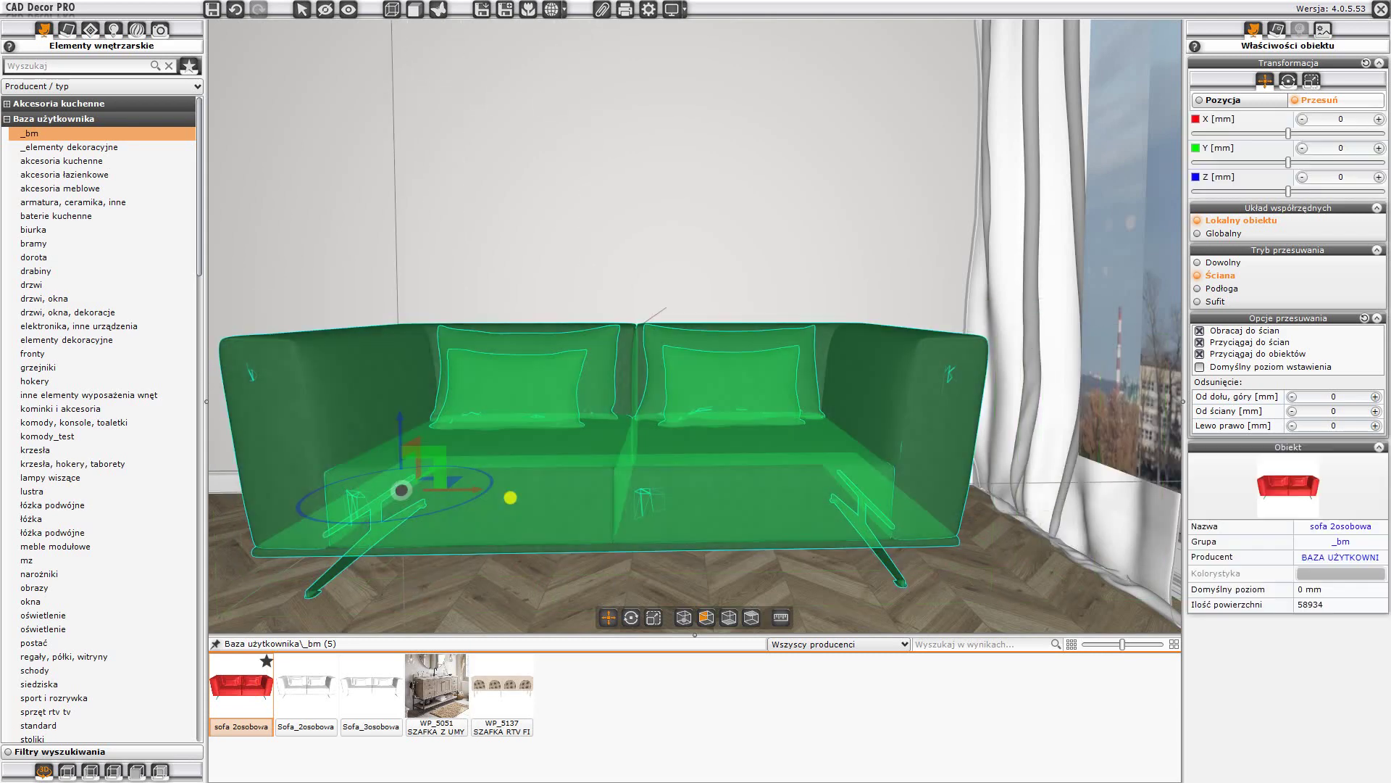
click(509, 586)
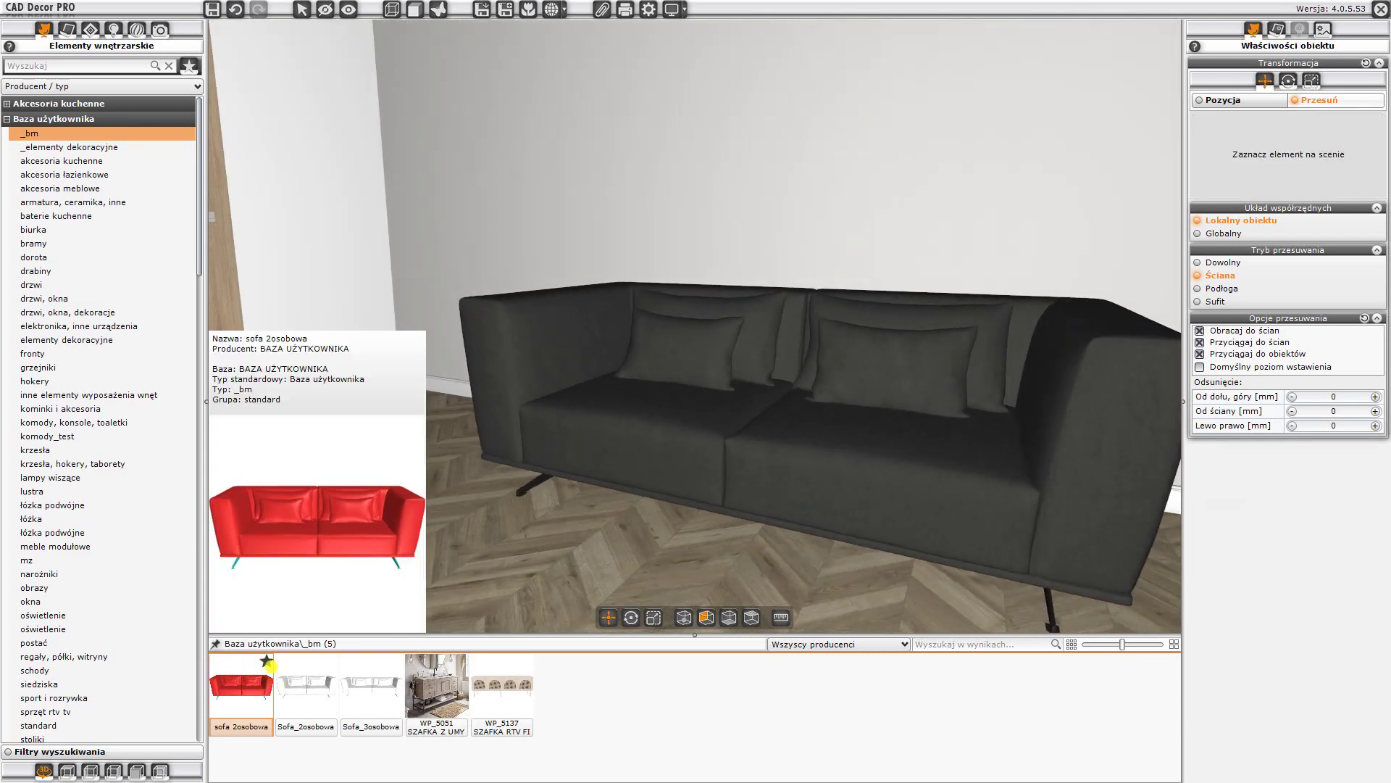
mouse_move(671, 354)
middle_down()
mouse_move(808, 450)
mouse_move(761, 445)
middle_up()
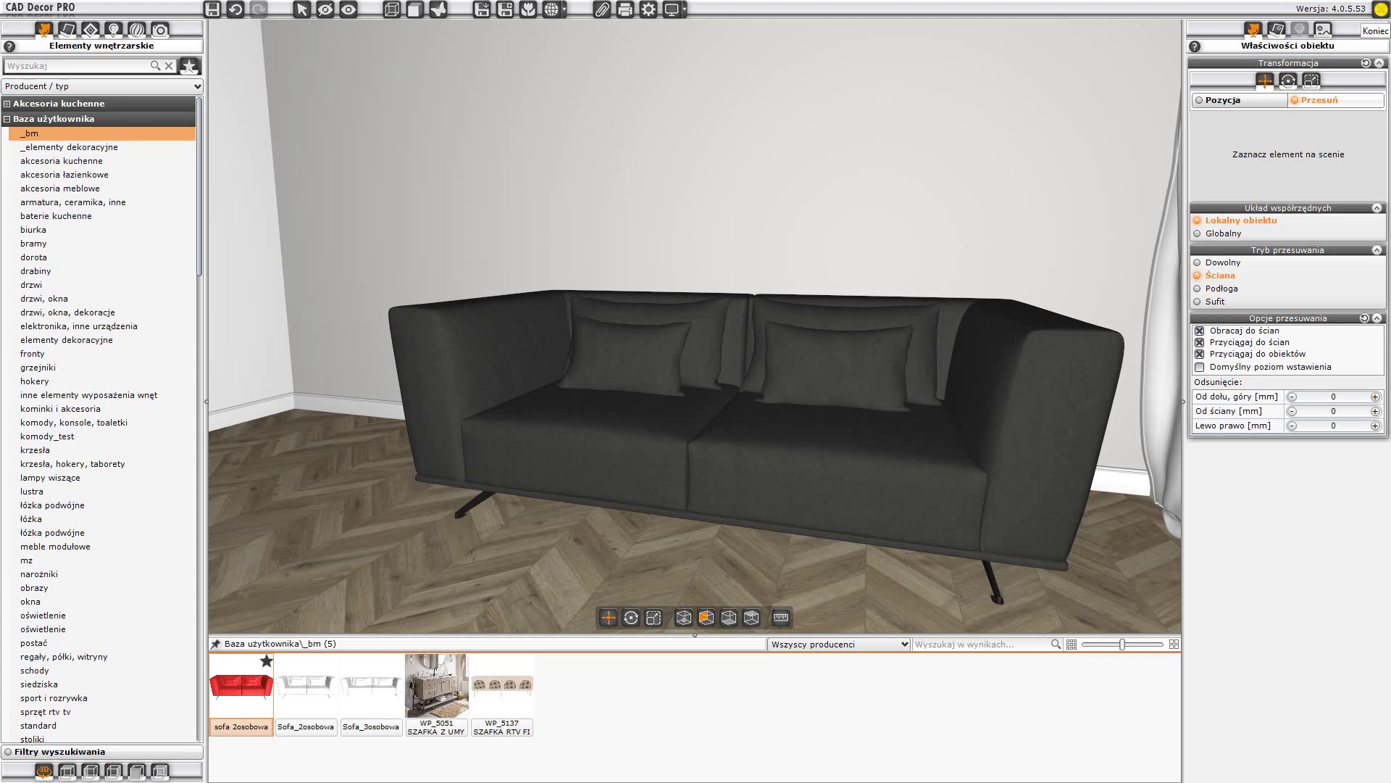
click(1363, 9)
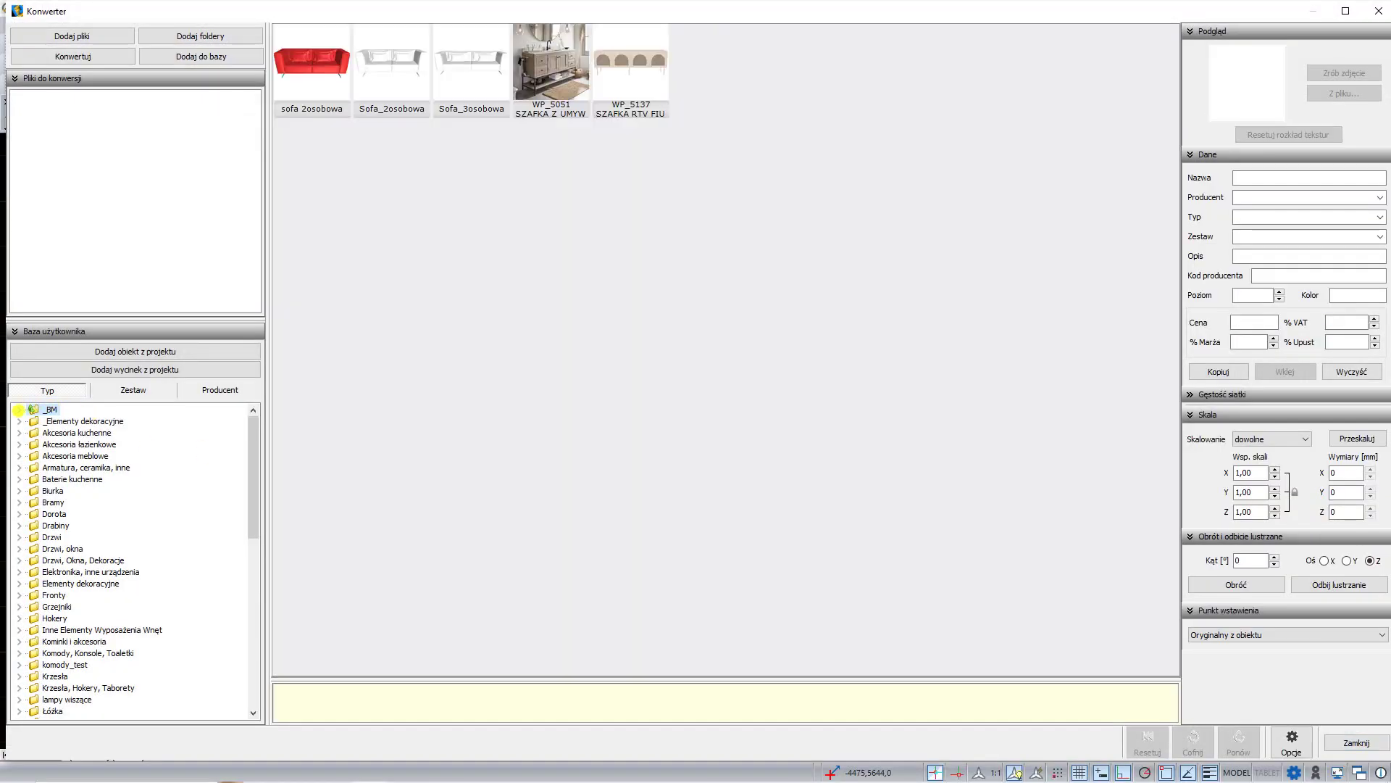
- Capture a new real-colour thumbnail for sofa 2osobowa, close the converter, then browse Elementy wnętrzarskie
double_click(47, 408)
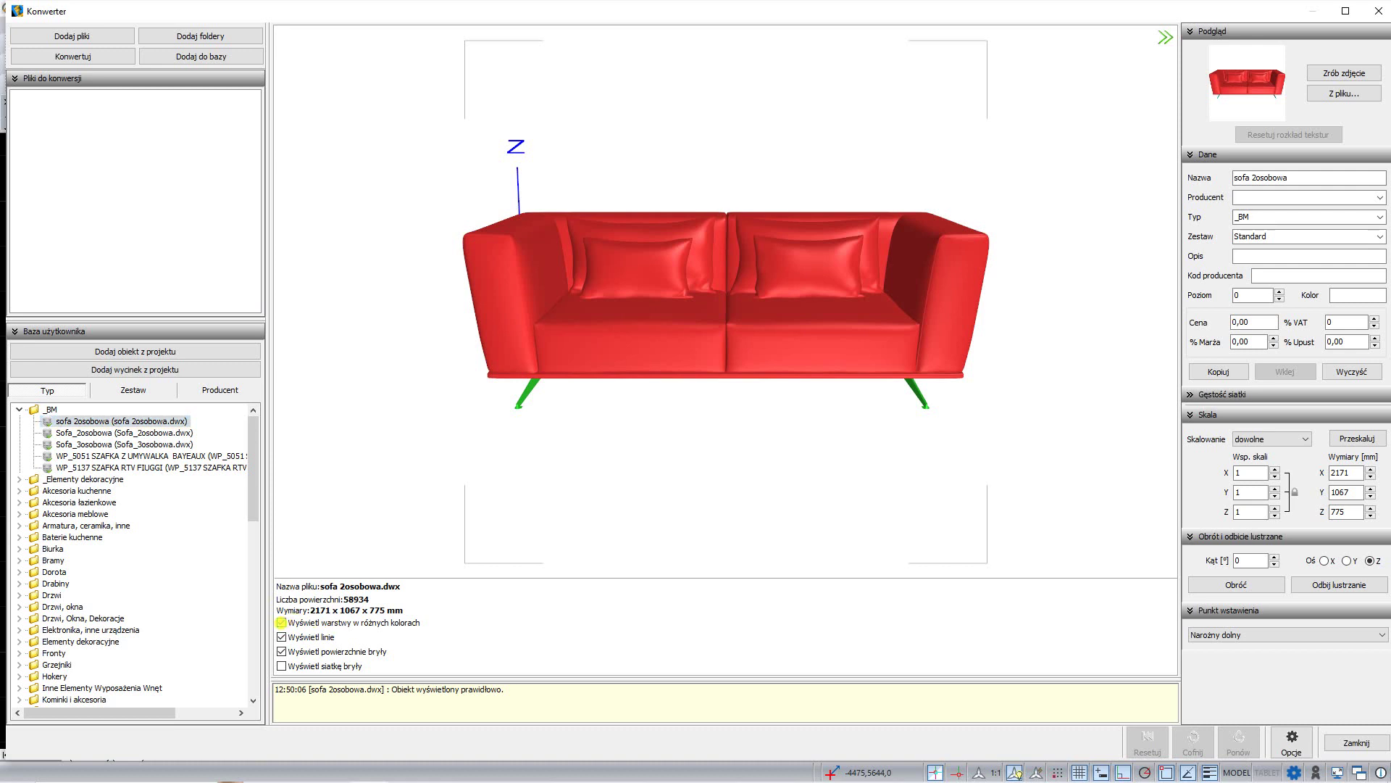
click(281, 622)
mouse_move(587, 401)
mouse_down()
mouse_move(762, 338)
mouse_move(590, 351)
mouse_move(609, 413)
mouse_move(615, 367)
mouse_up()
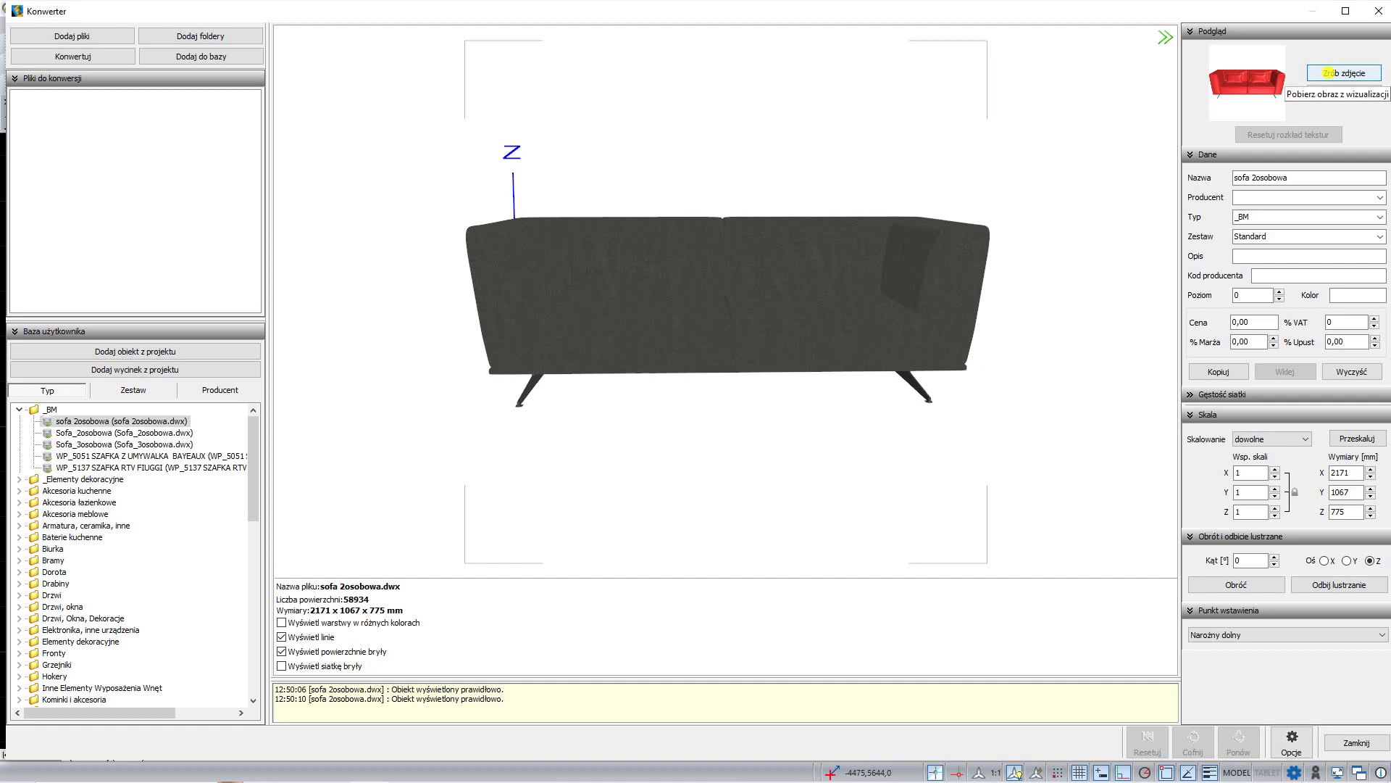
click(1324, 73)
click(1379, 10)
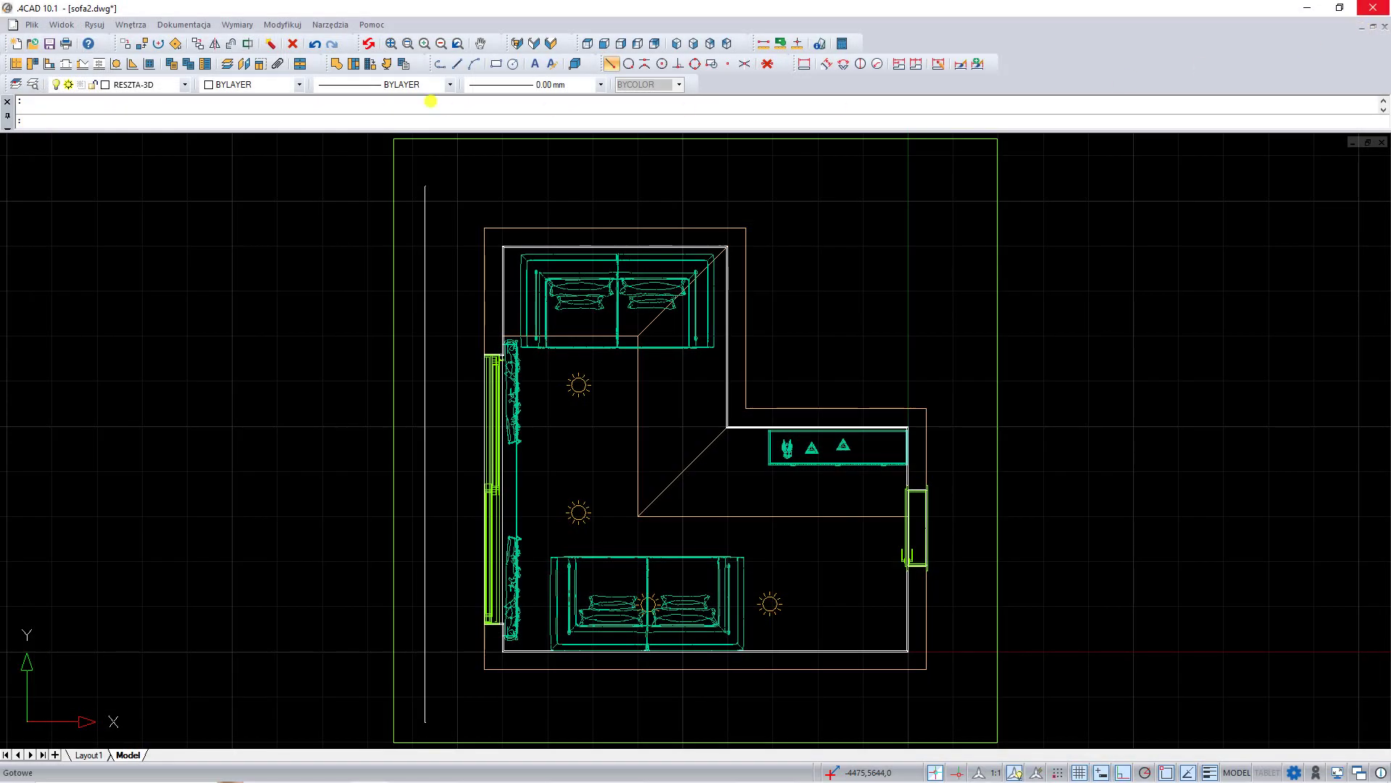
click(388, 64)
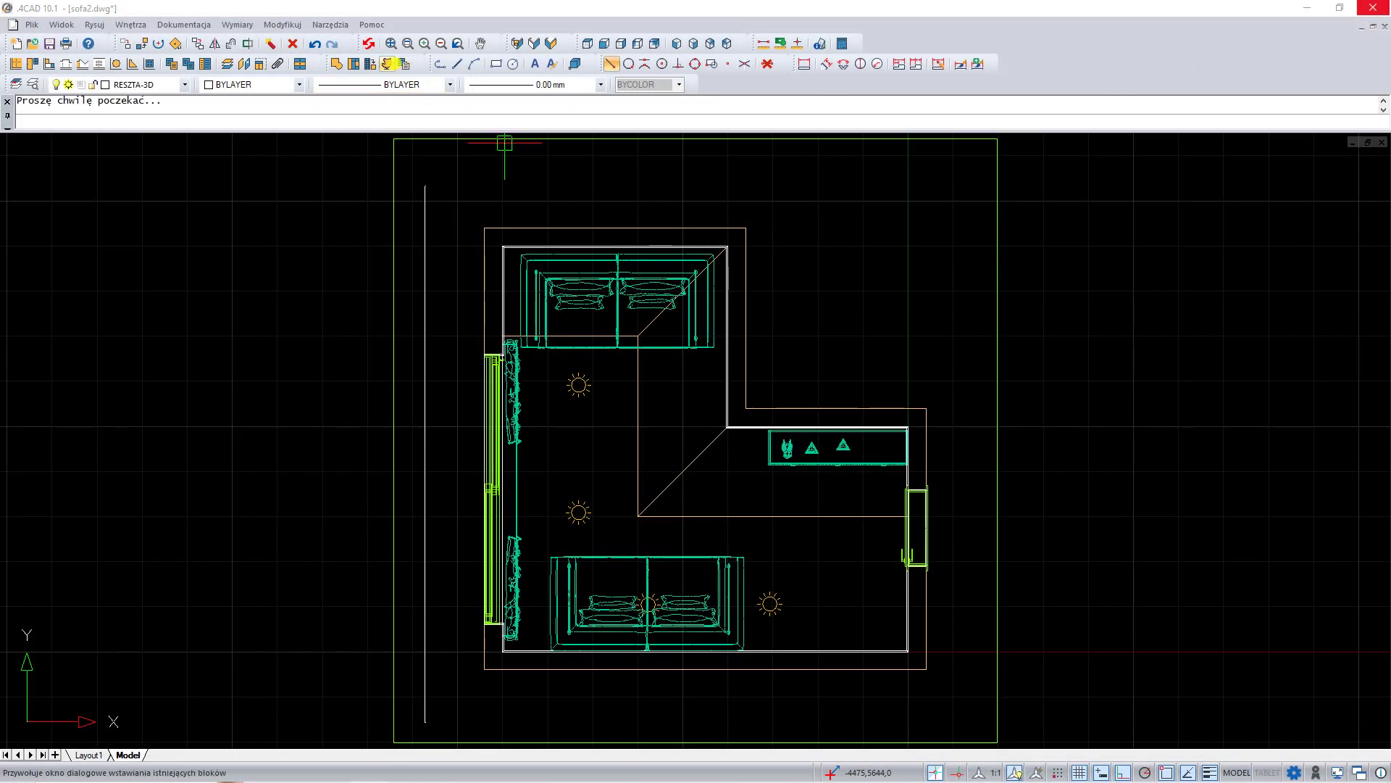